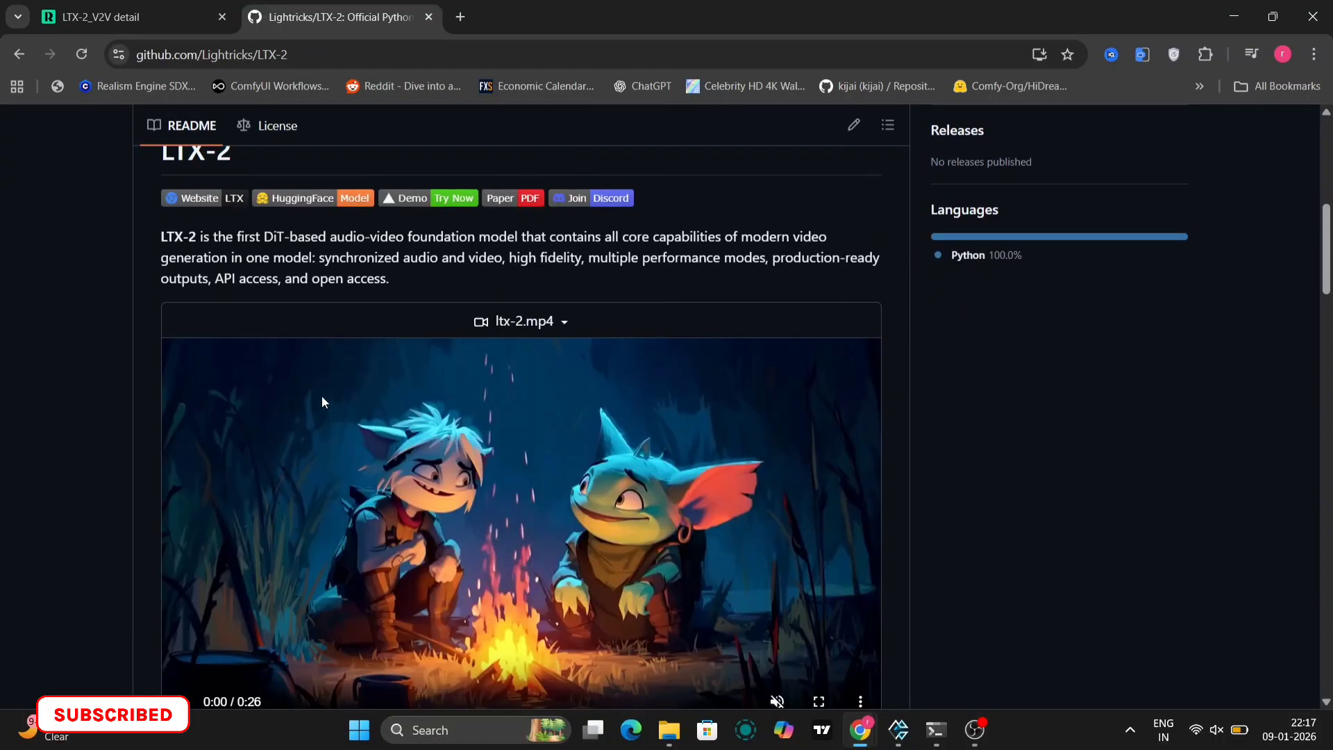
Return to the ComfyUI-LTXVideo repo and open the 'Video to video detailer' example, LTX-2_V2V_Detailer.json
scroll(327, 312, "up", 6)
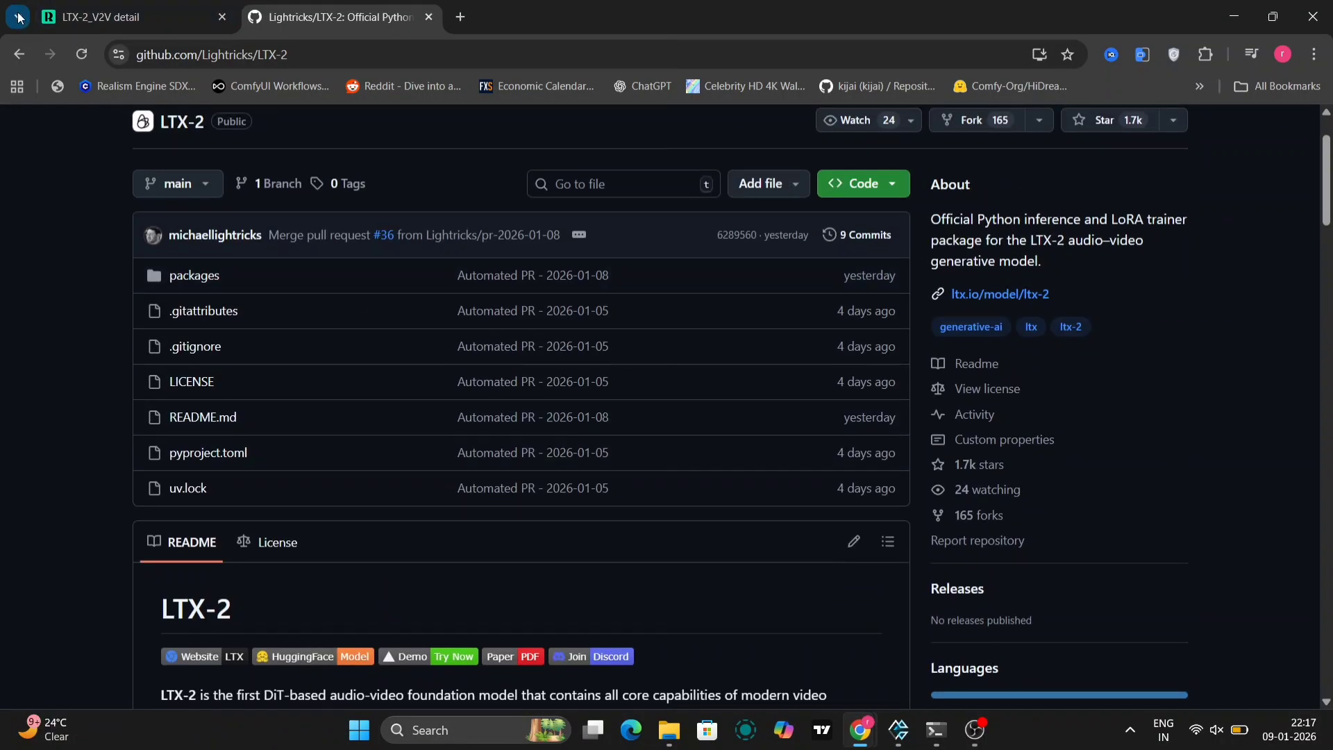
left_click(19, 55)
scroll(381, 492, "down", 12)
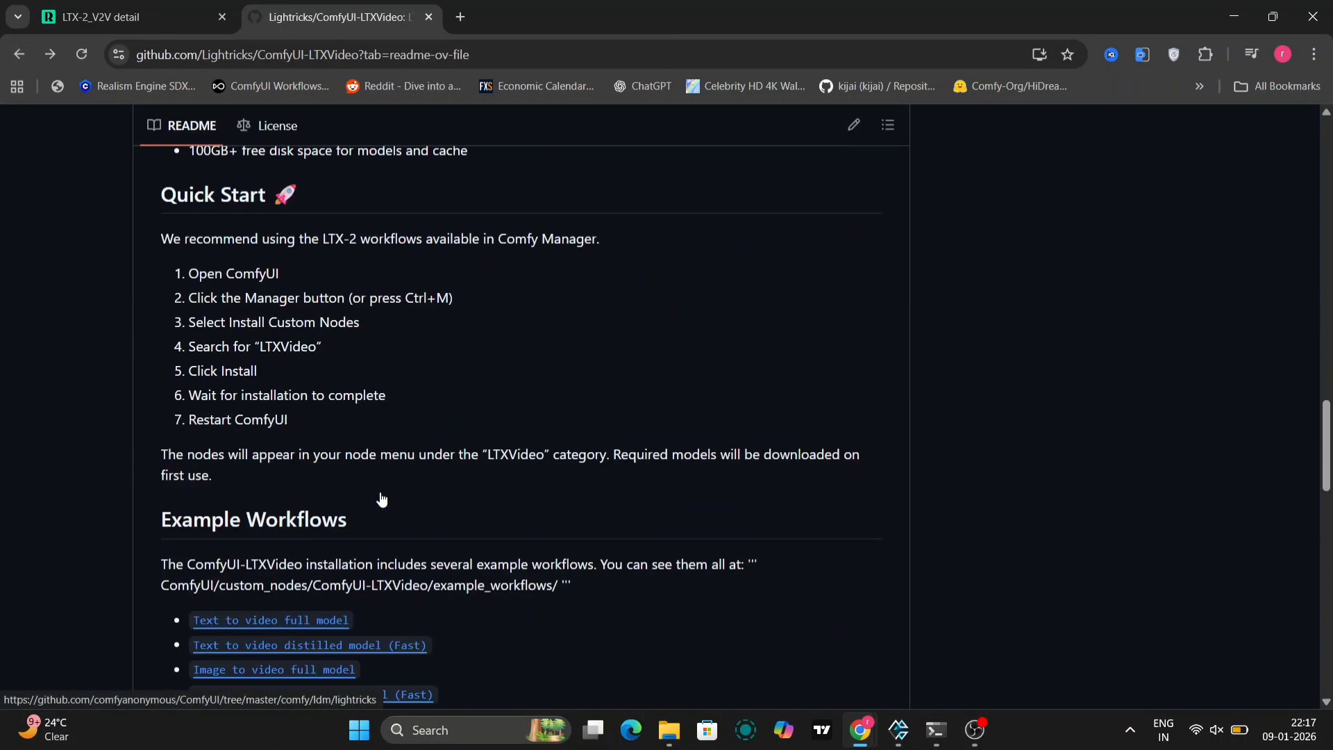
scroll(223, 493, "up", 2)
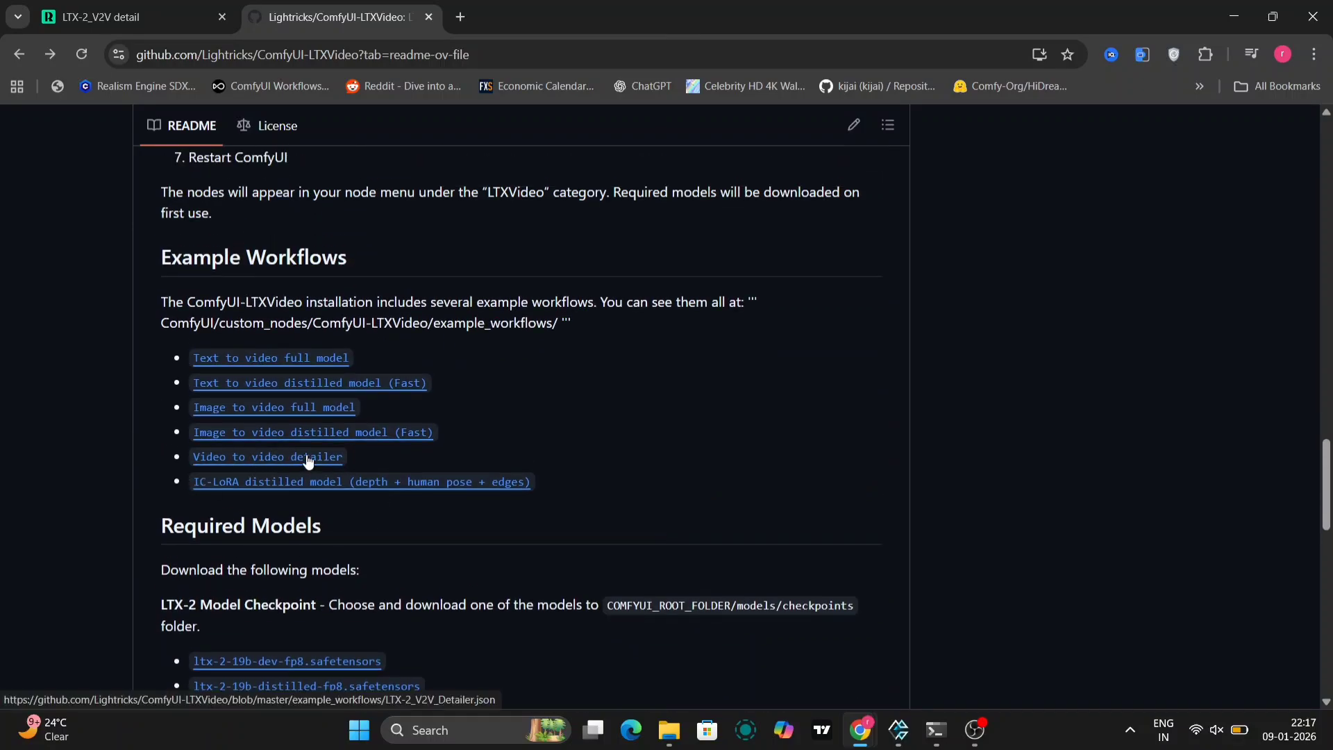
left_click(308, 461)
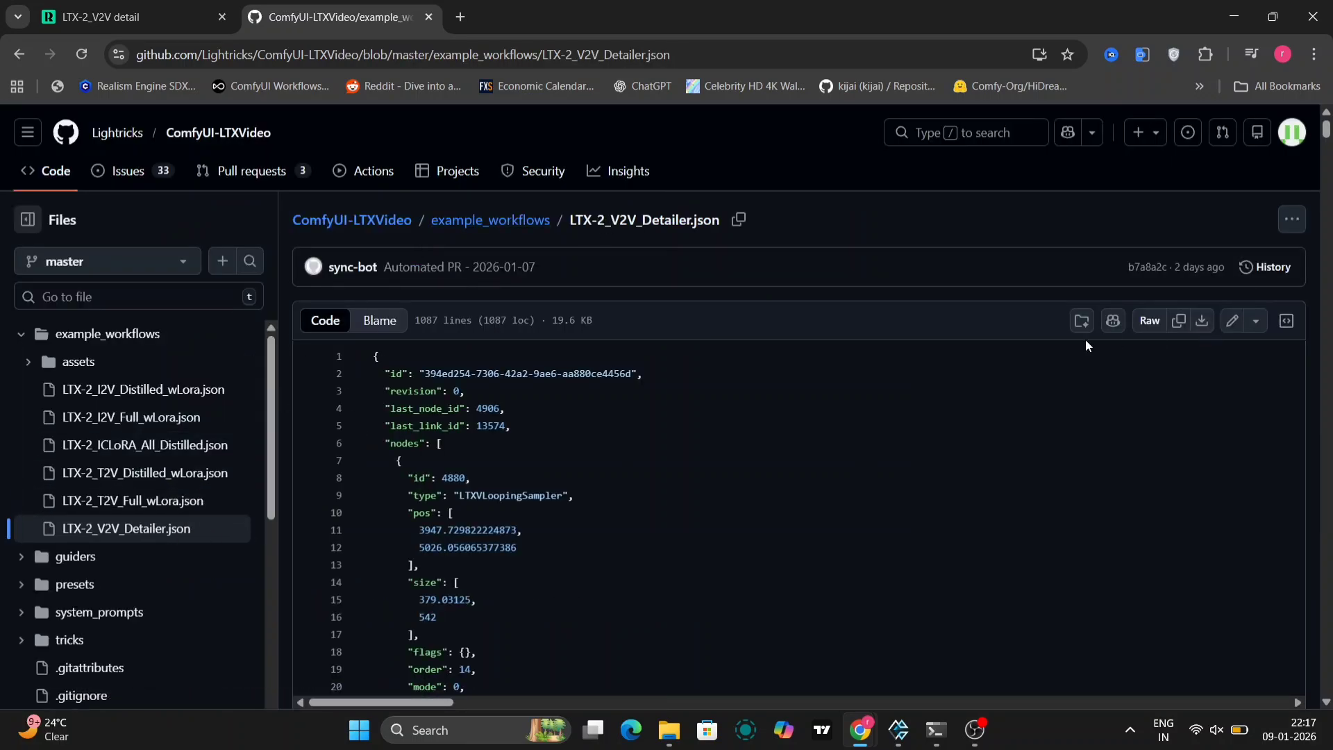
Switch to the LTX-2_V2V detail workflow and pan and zoom until the full Model Links note shows
left_click(141, 16)
left_click_drag(268, 271, 504, 248)
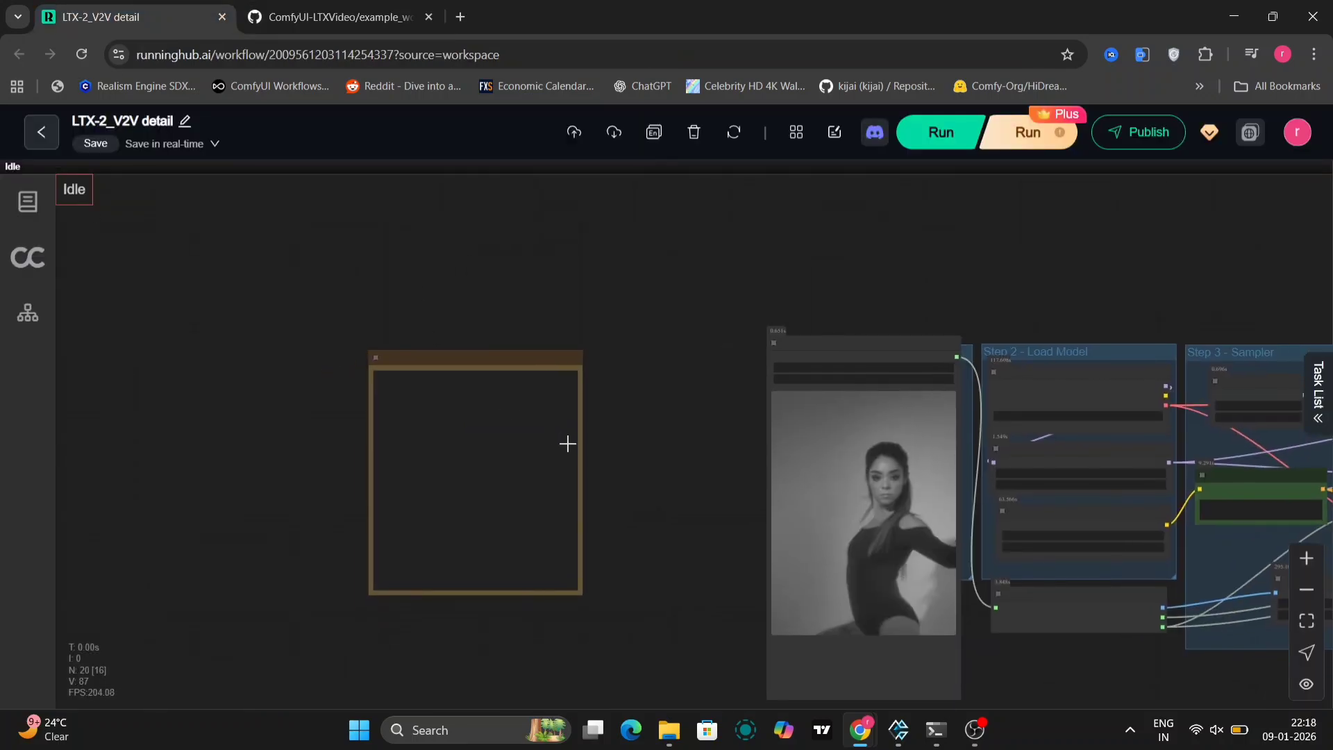
scroll(570, 445, "up", 1)
scroll(618, 453, "up", 5)
left_click_drag(616, 447, 1055, 354)
scroll(1080, 410, "down", 3)
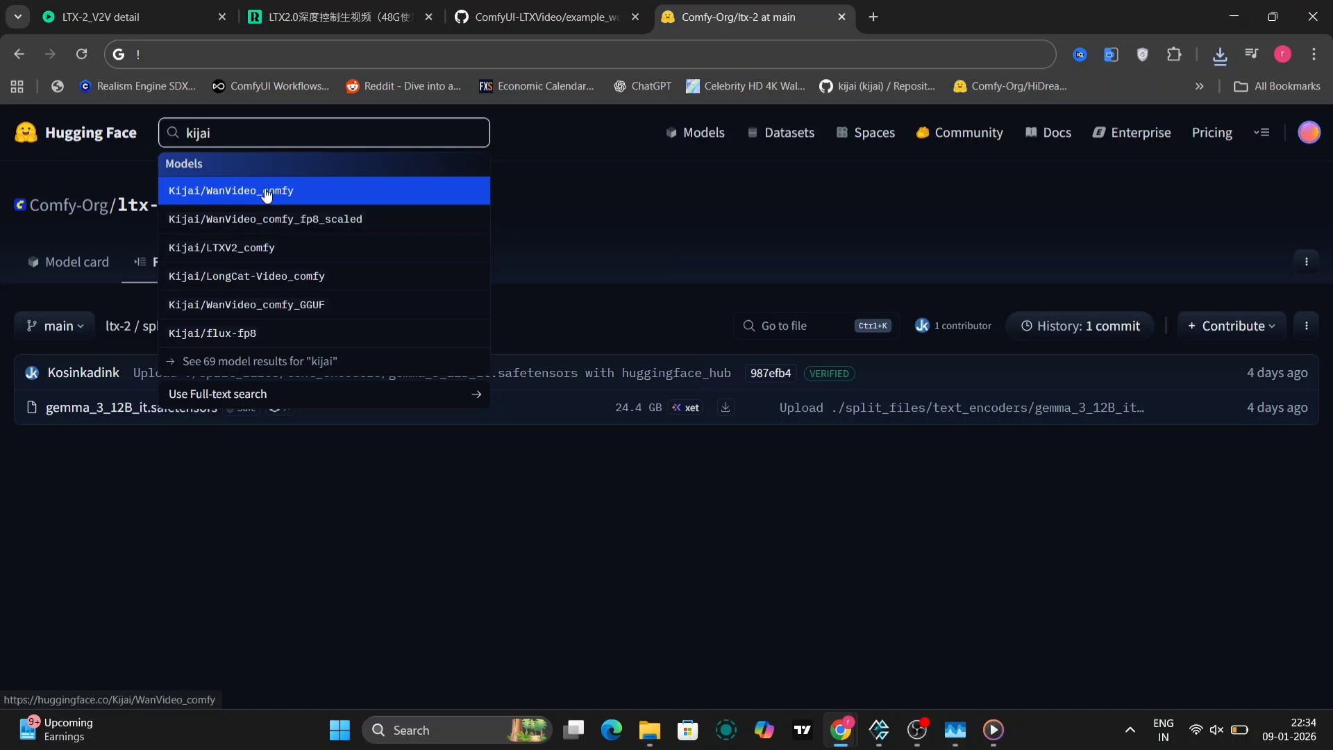
Go from a kijai search result to Kijai's LTXV2_comfy repo files and its diffusion_models folder
left_click(264, 187)
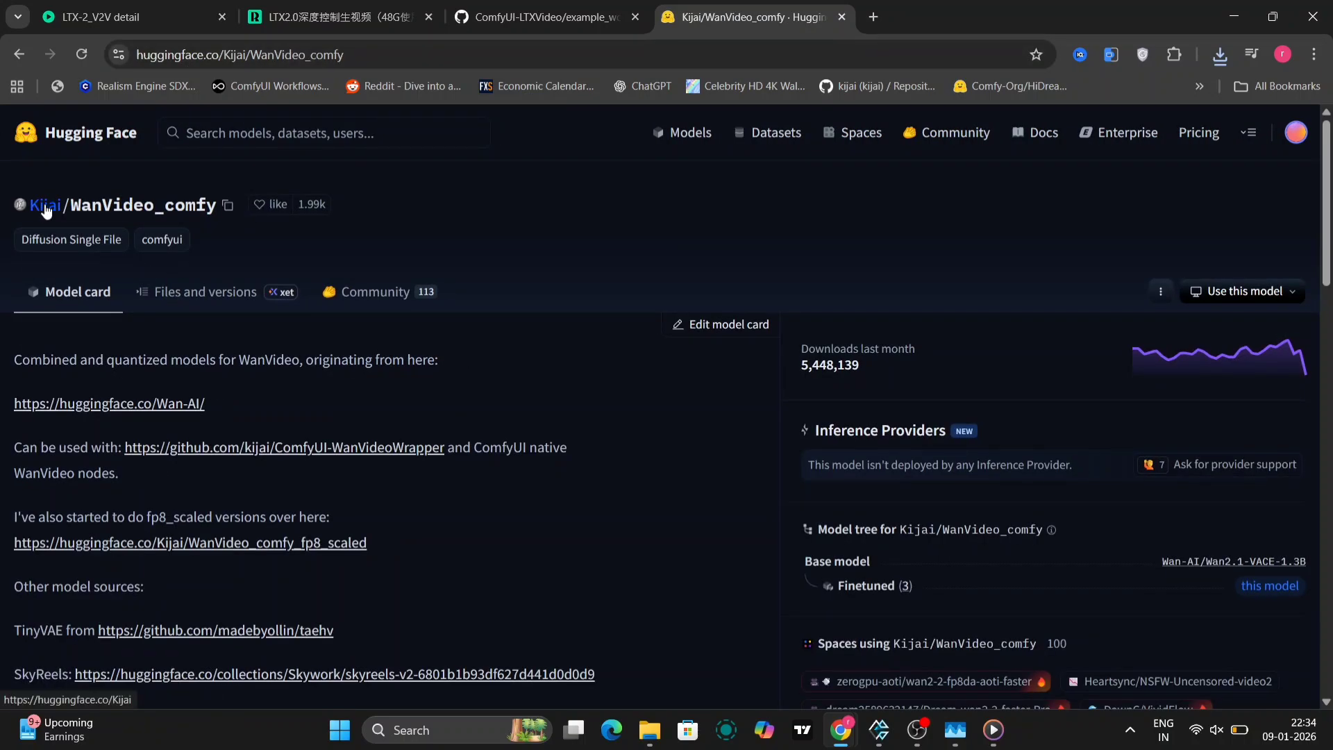
left_click(44, 204)
left_click(439, 294)
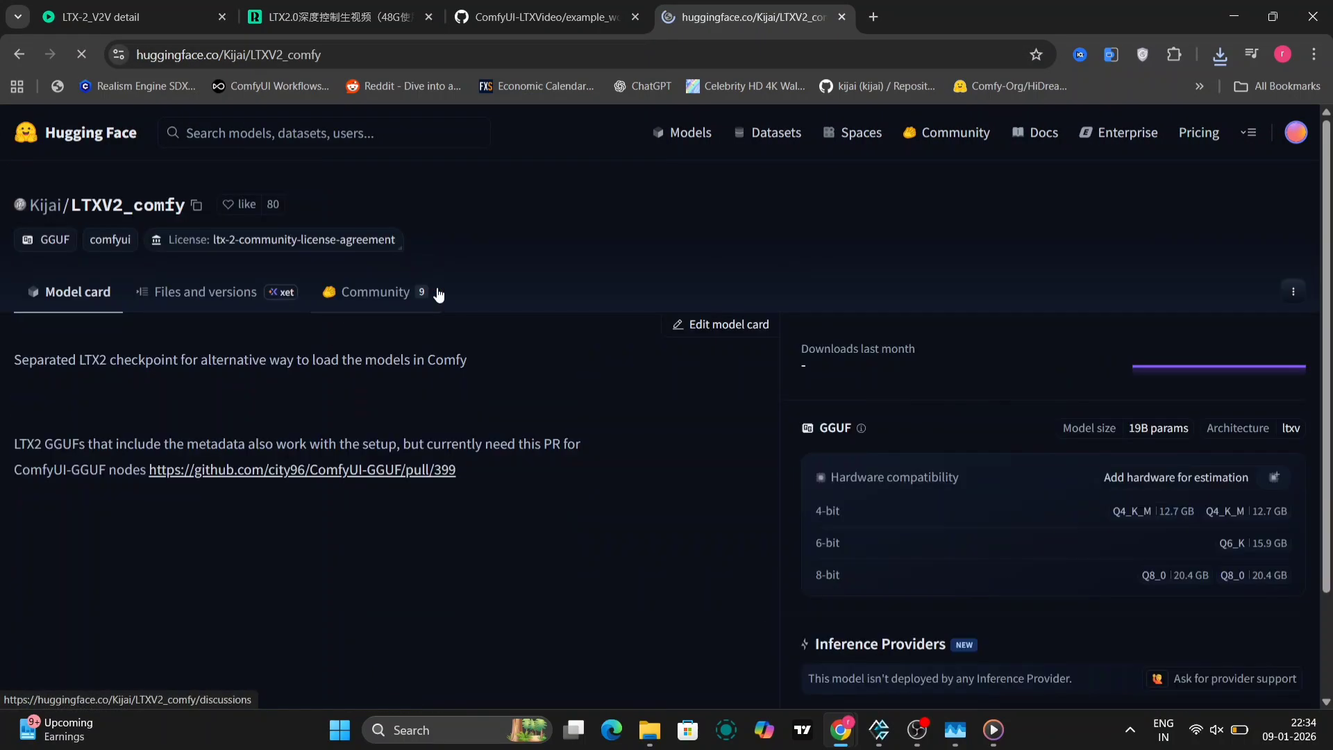
left_click(158, 300)
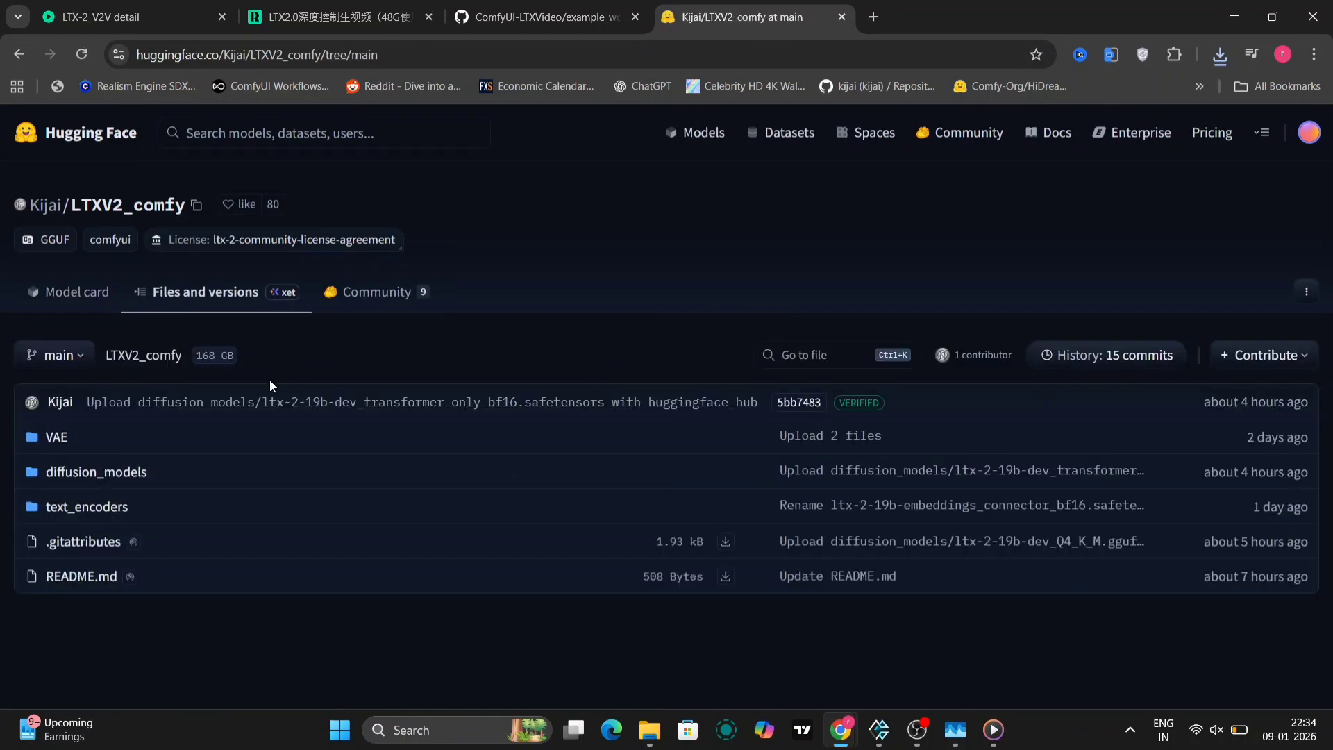
left_click(114, 472)
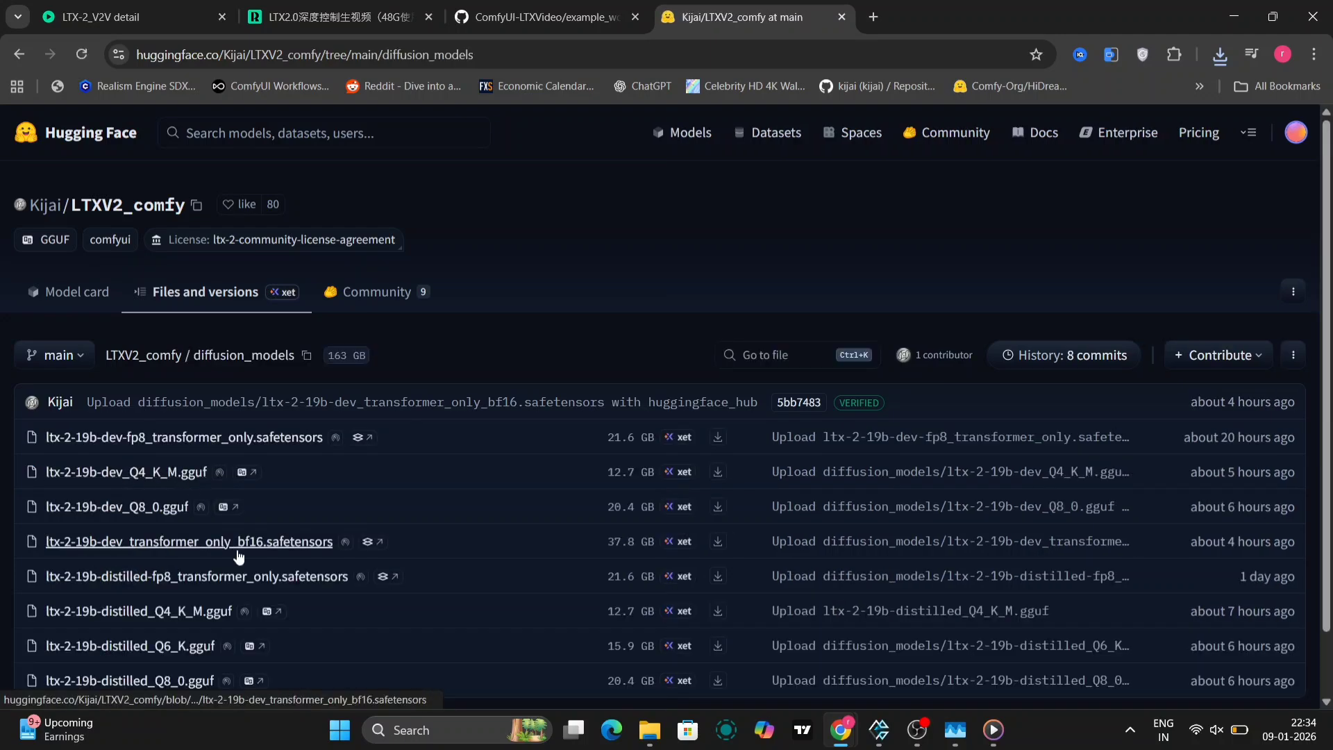
scroll(173, 476, "down", 1)
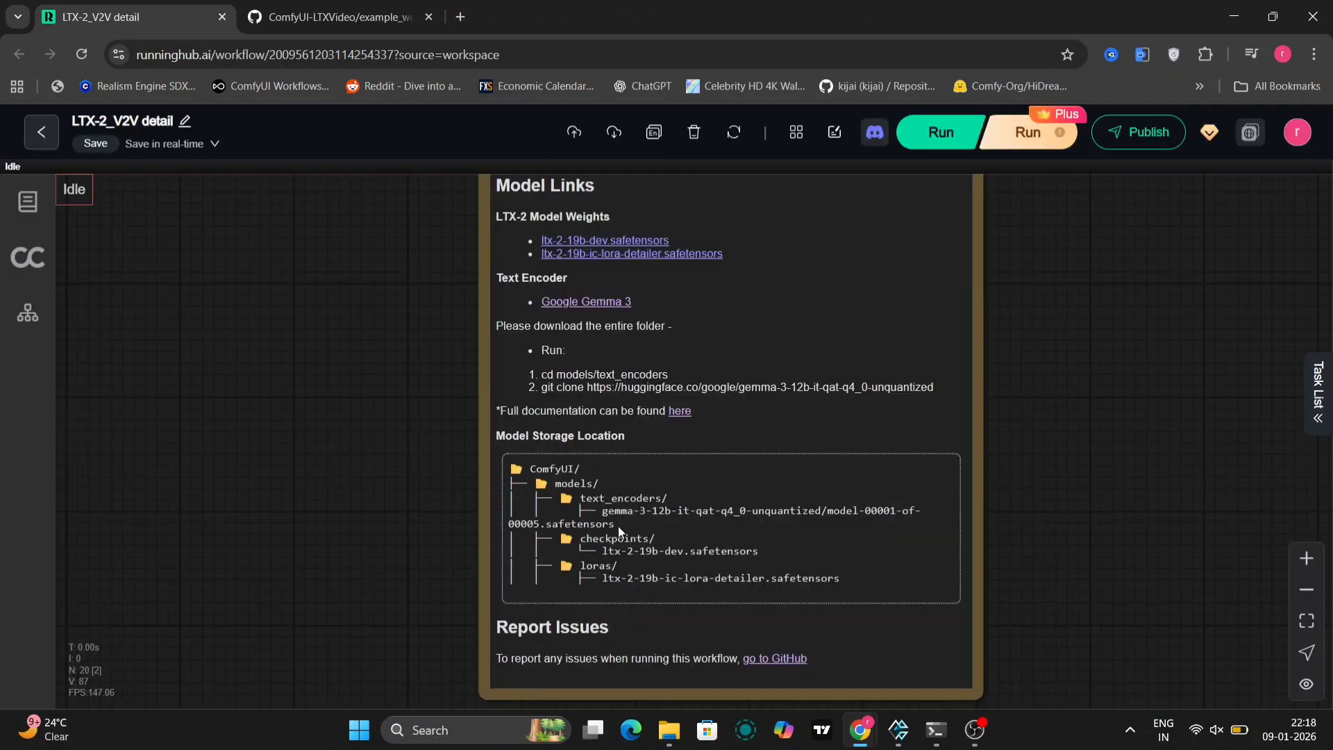
Edit the Model Links note so the gemma path ends at gemma-3-12b-it, removing the qat and .safetensors part
double_click(619, 526)
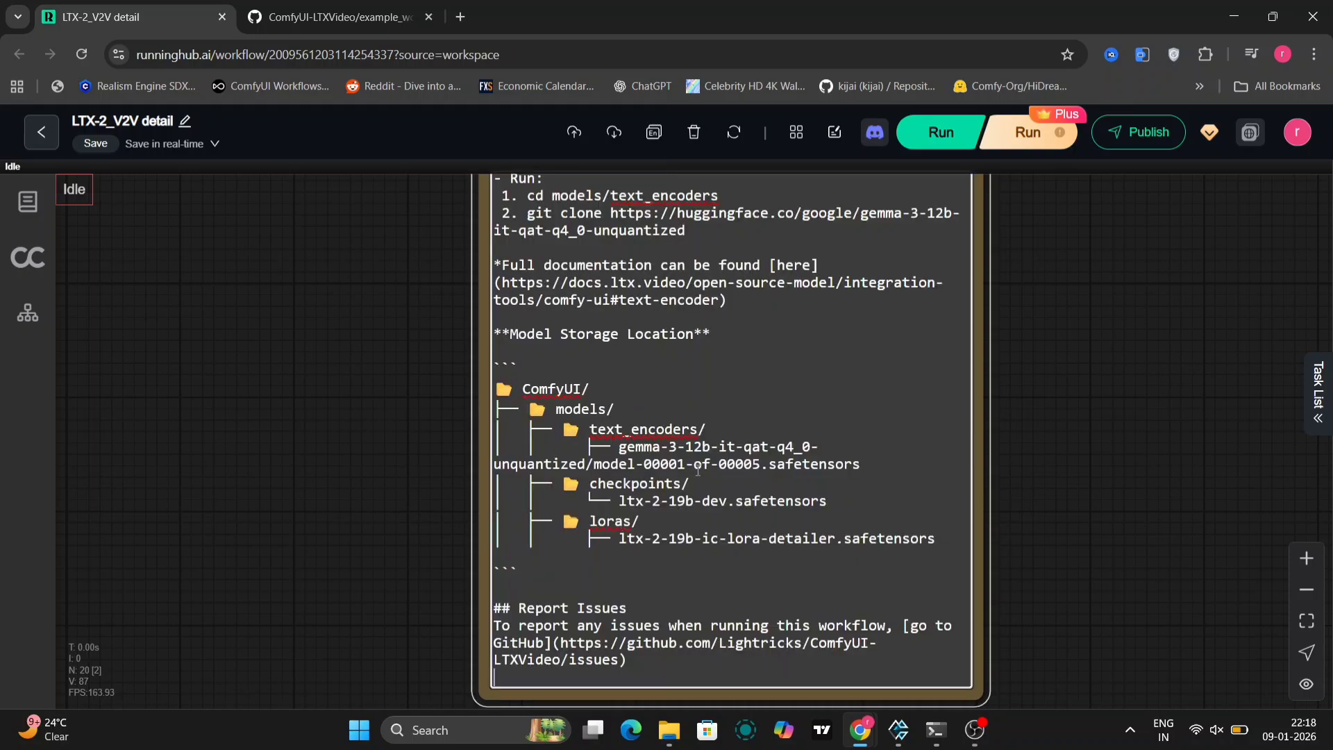
left_click_drag(876, 464, 763, 466)
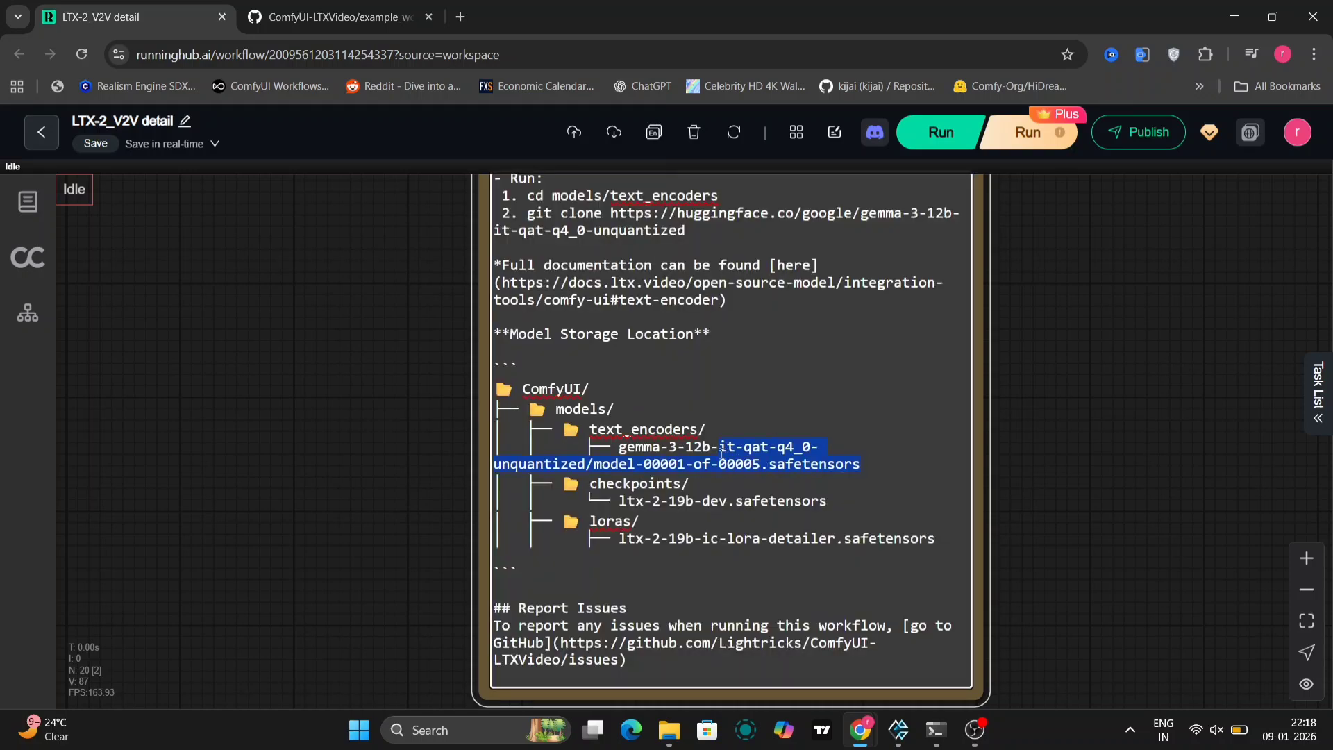
left_click(747, 447)
key("BackSpace")
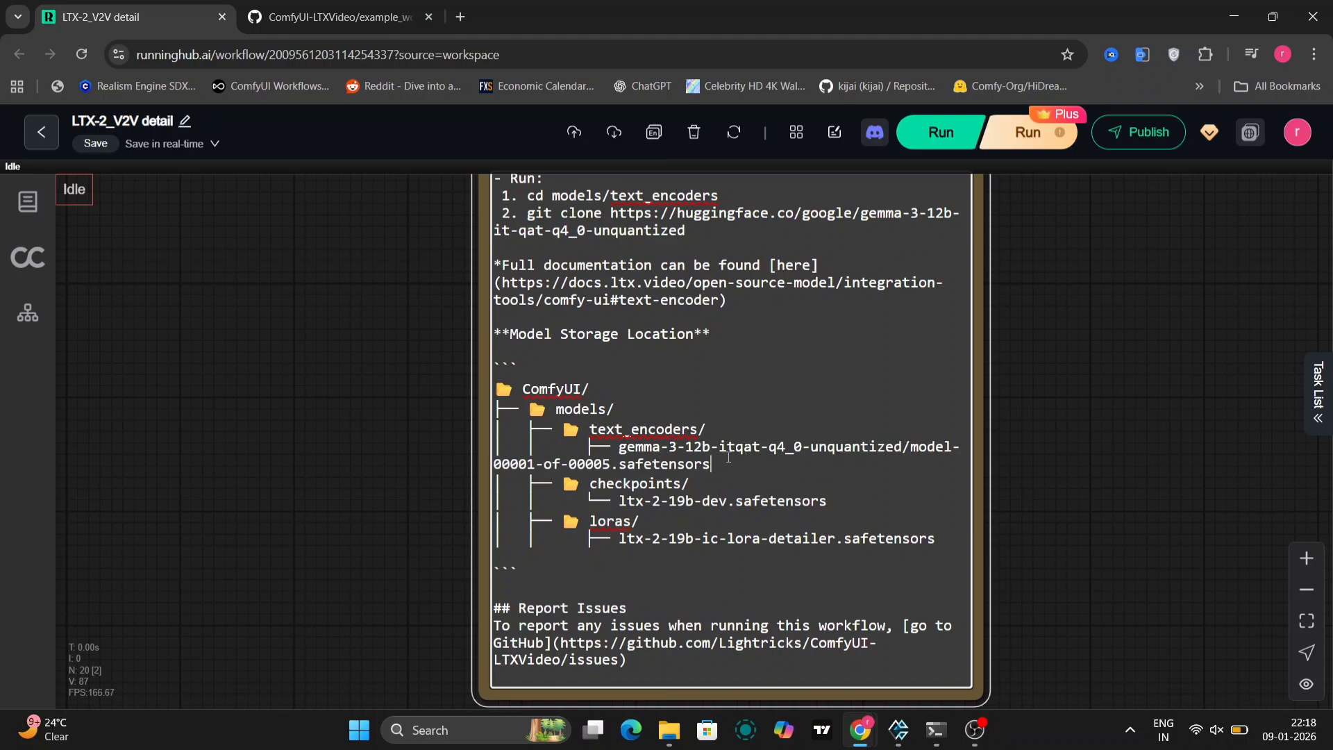
left_click(739, 452, "shift")
key("BackSpace")
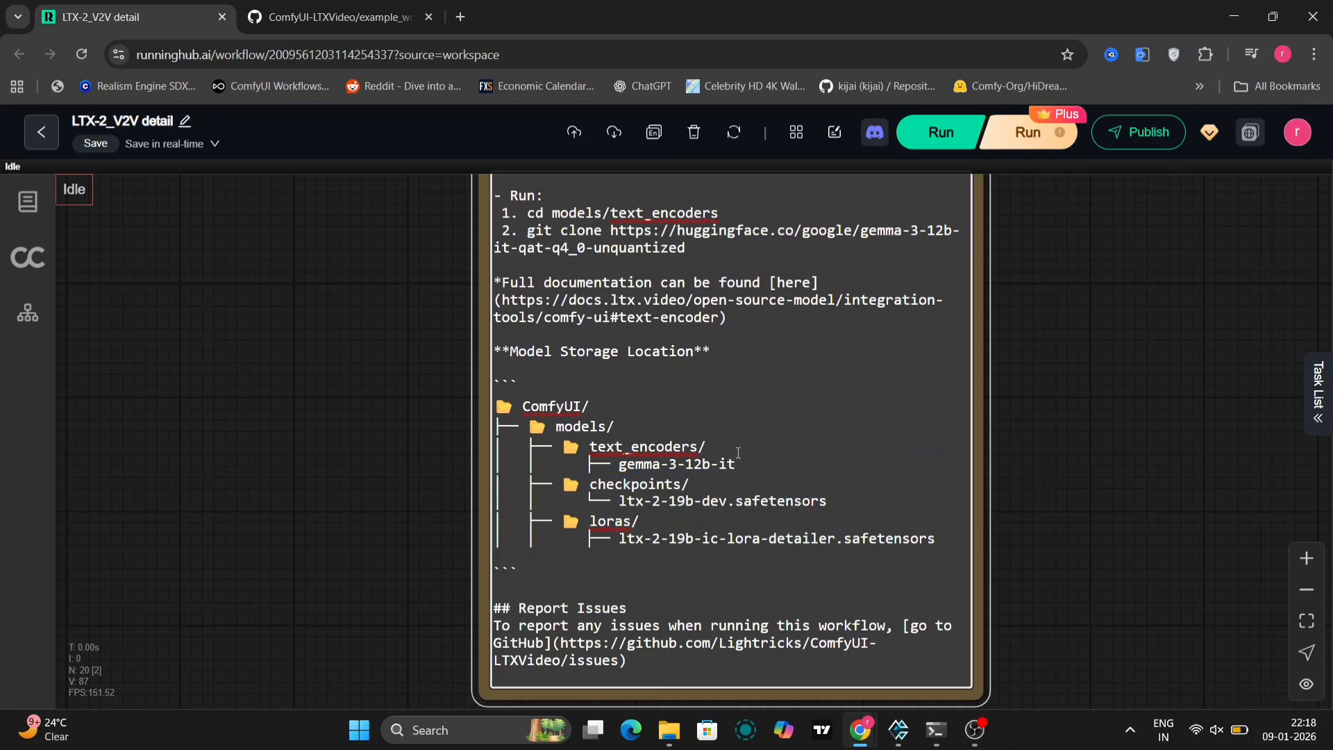
left_click(1087, 462)
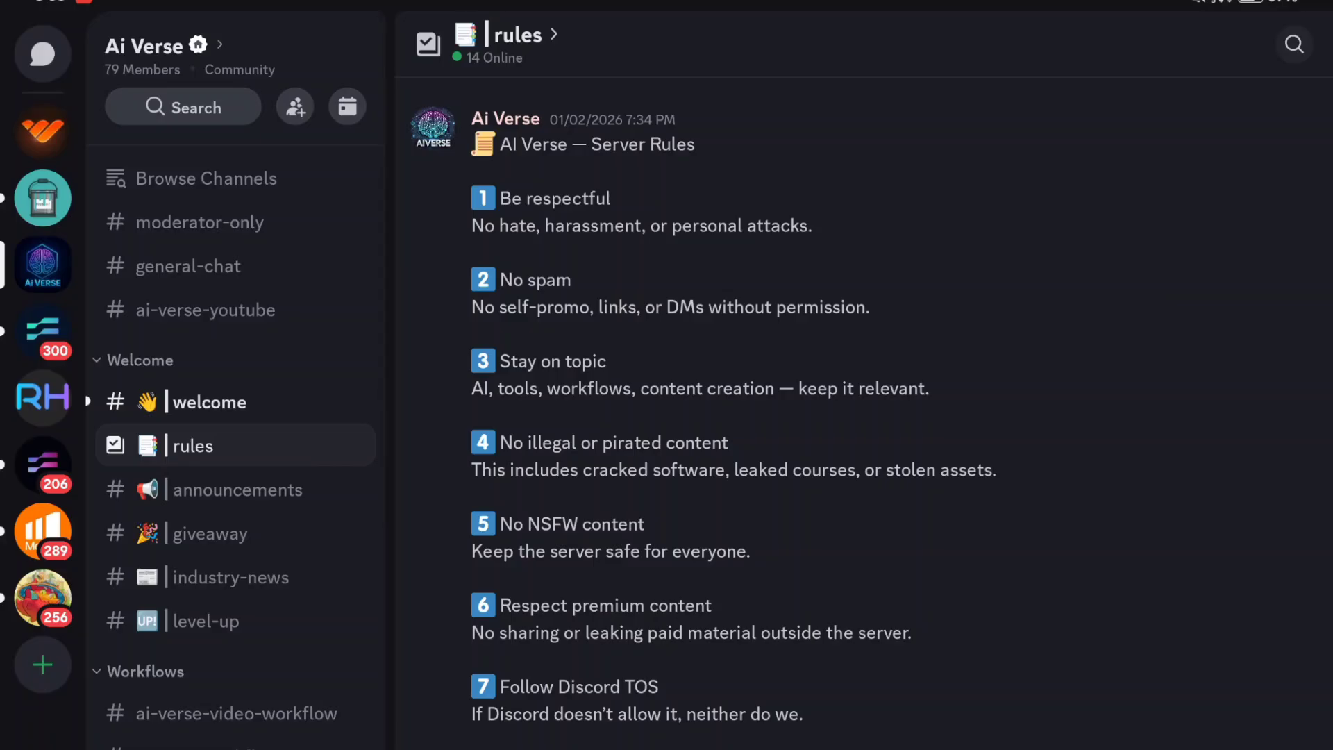
left_click(208, 401)
View the Ai Verse #rules channel and scroll its channel list, collapsing Vip Silver Members
scroll(865, 413, "down", 10)
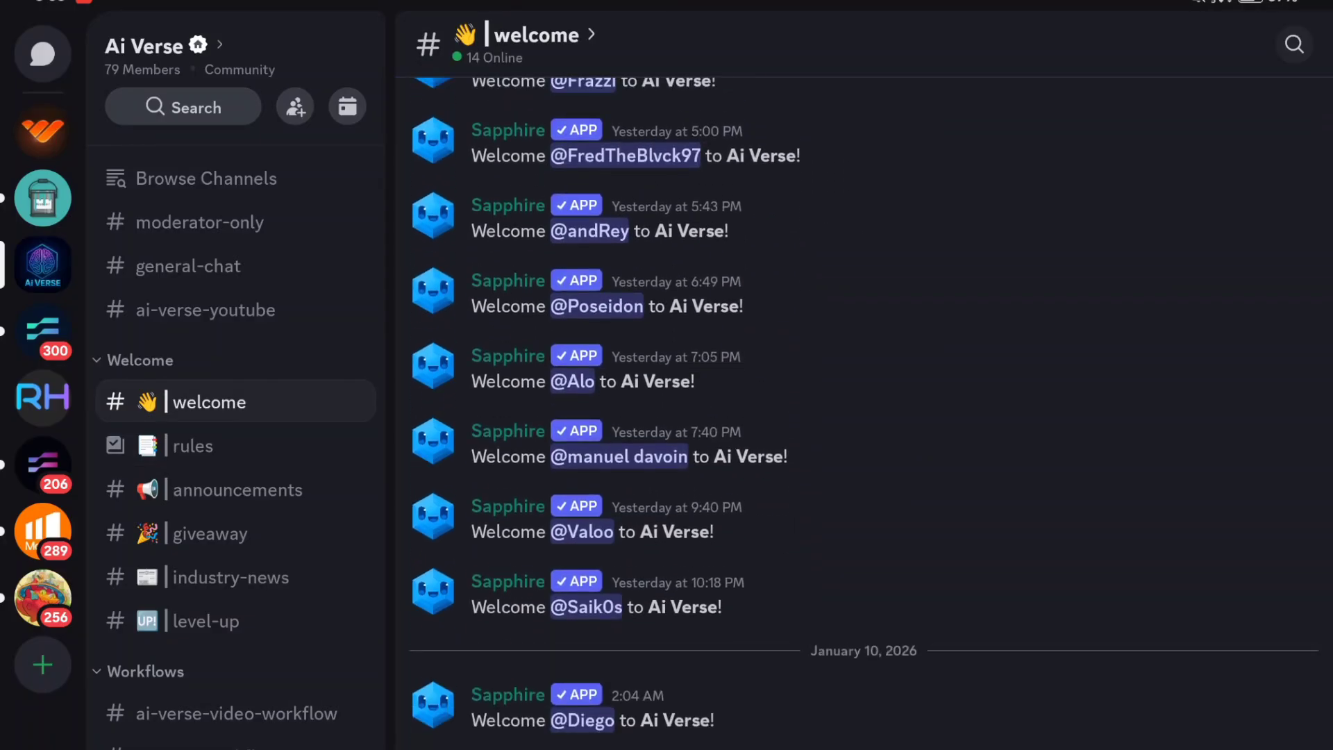
left_click(193, 446)
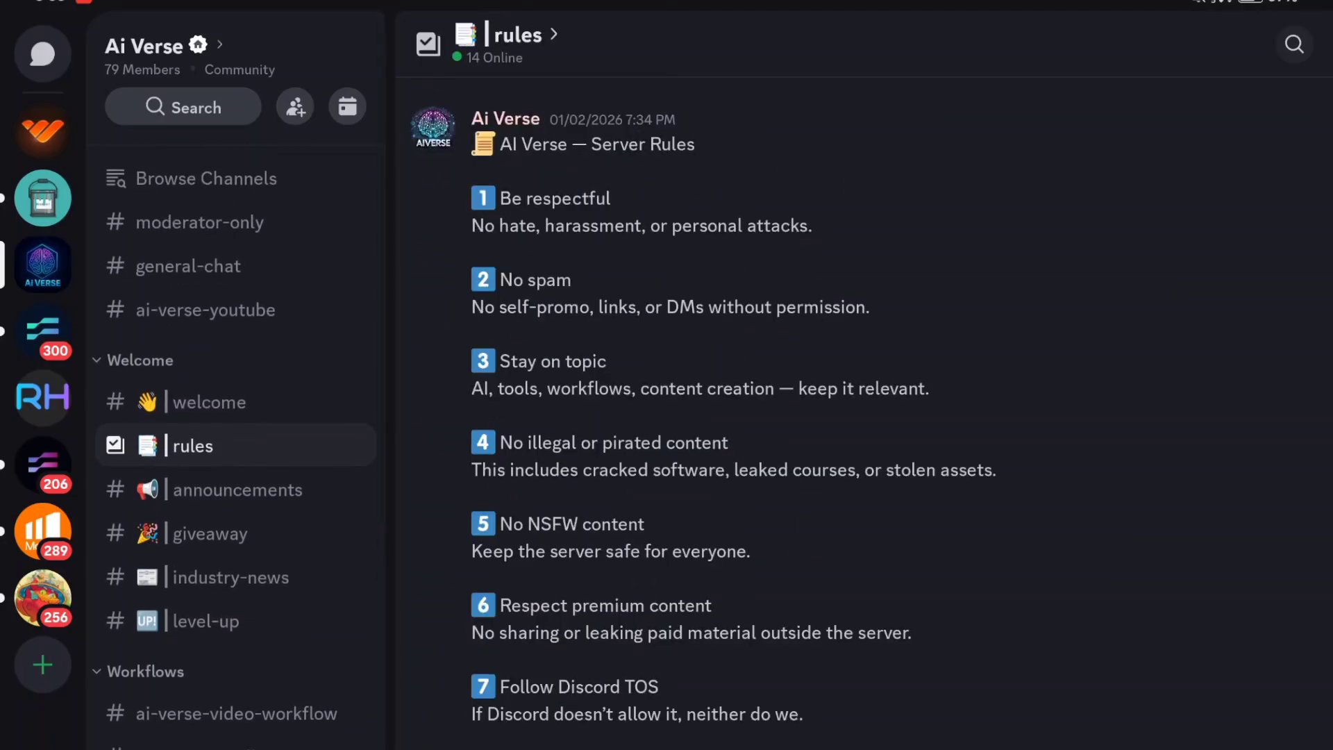
scroll(236, 445, "down", 3)
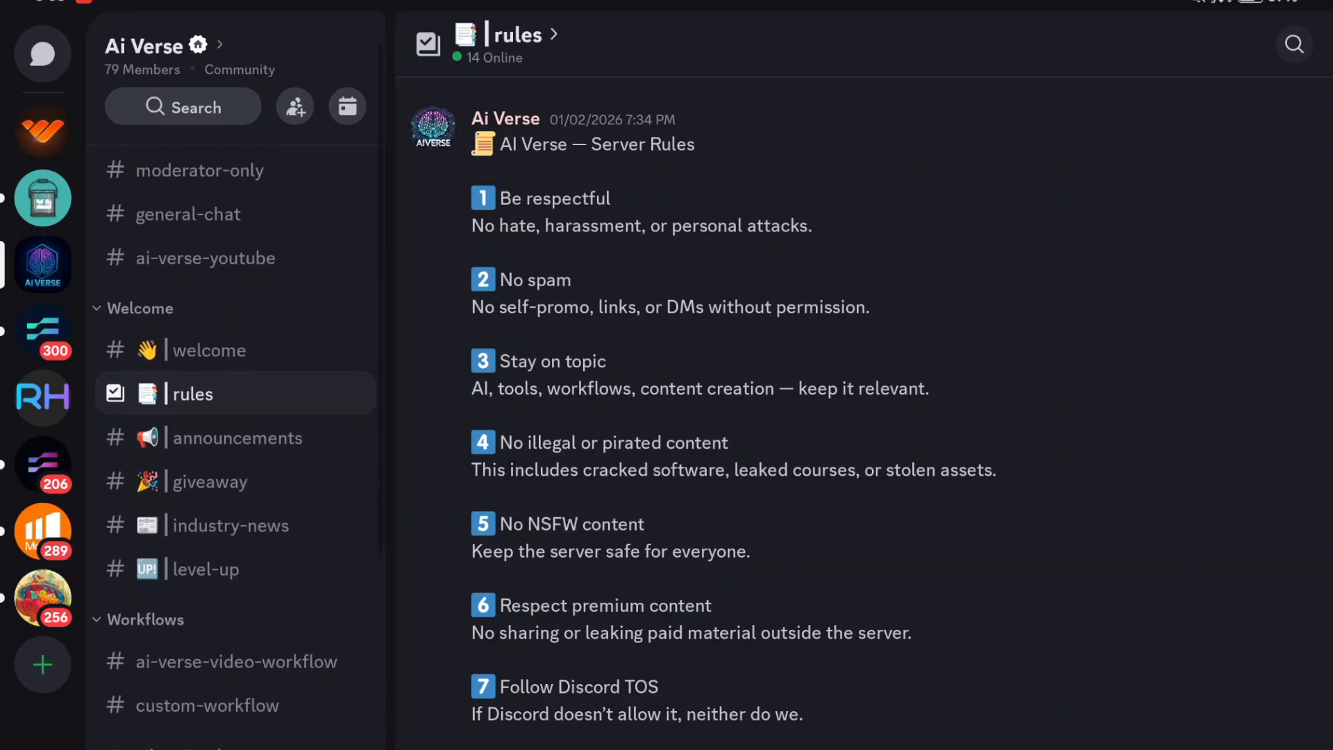
scroll(236, 445, "down", 5)
left_click(177, 270)
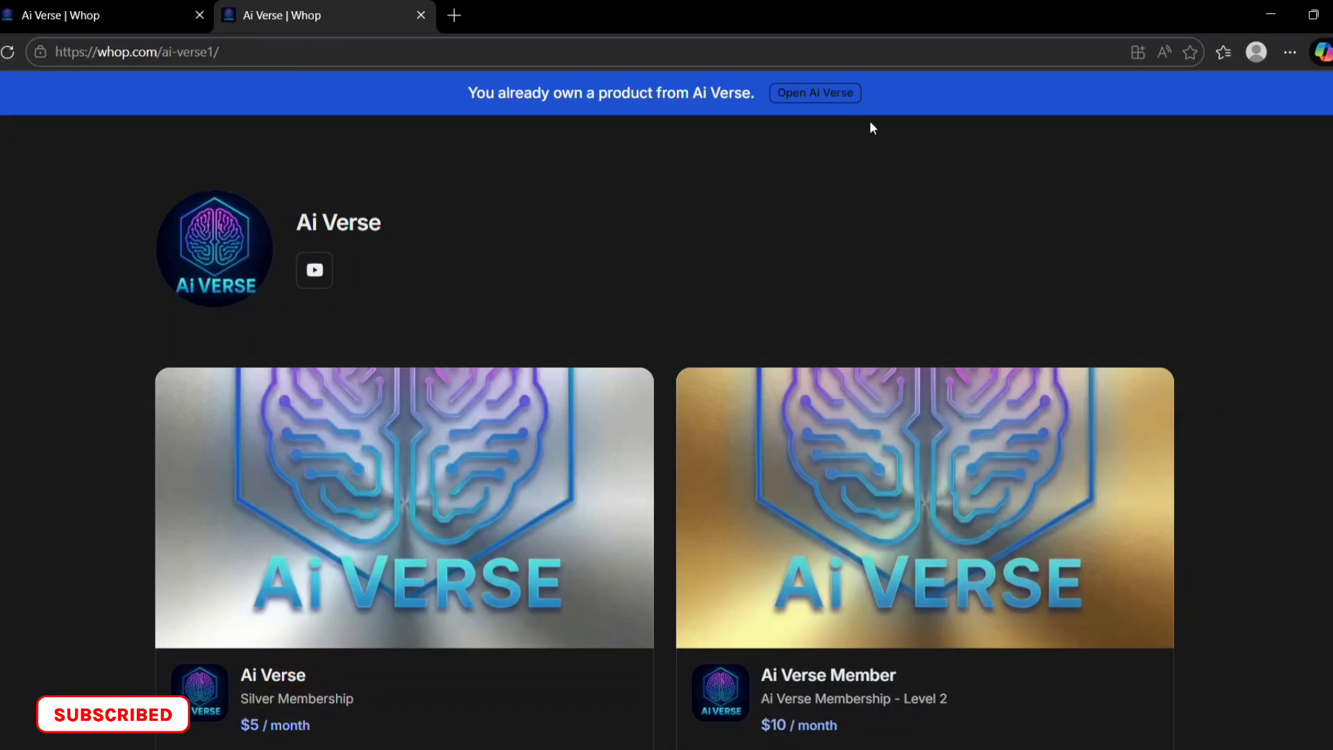
Open the Ai Verse Member Level 2 product, try the $27 / 3 months plan, then reselect $10 / month
scroll(512, 307, "down", 3)
left_click(701, 566)
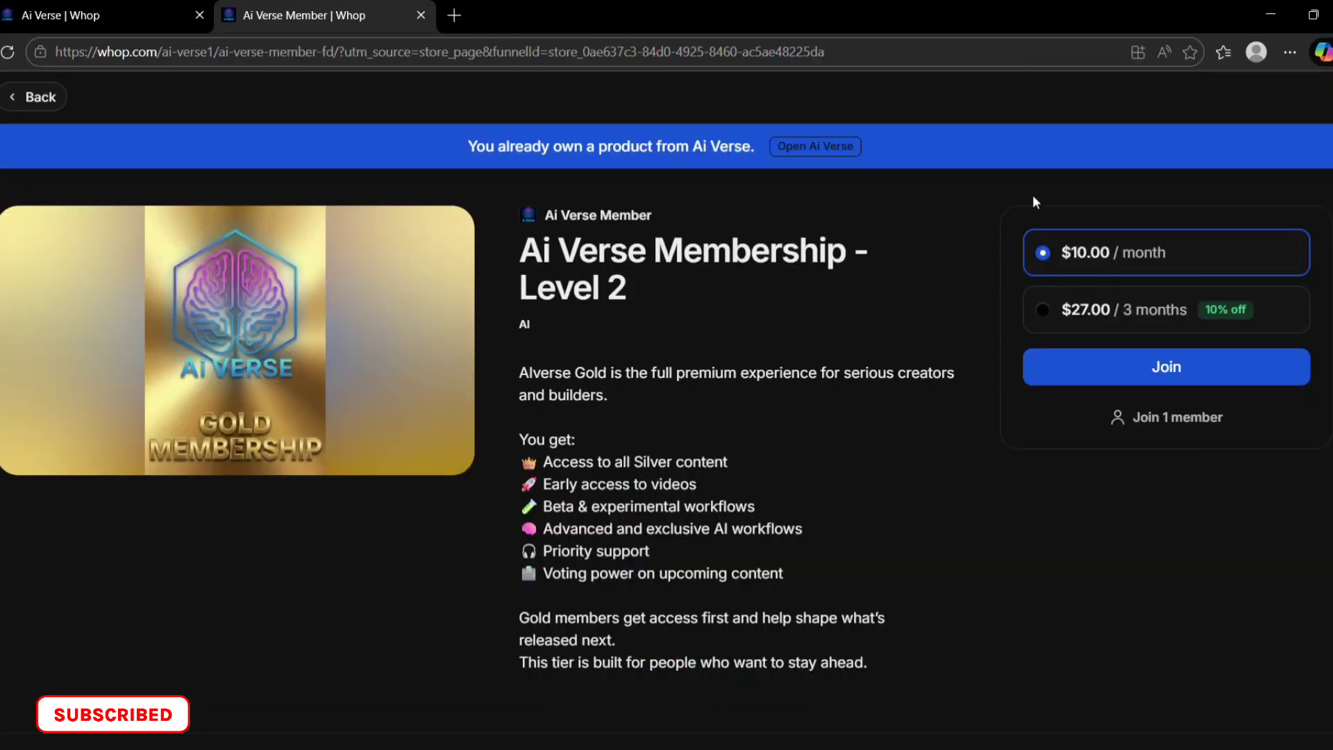
left_click(1114, 321)
left_click(1086, 271)
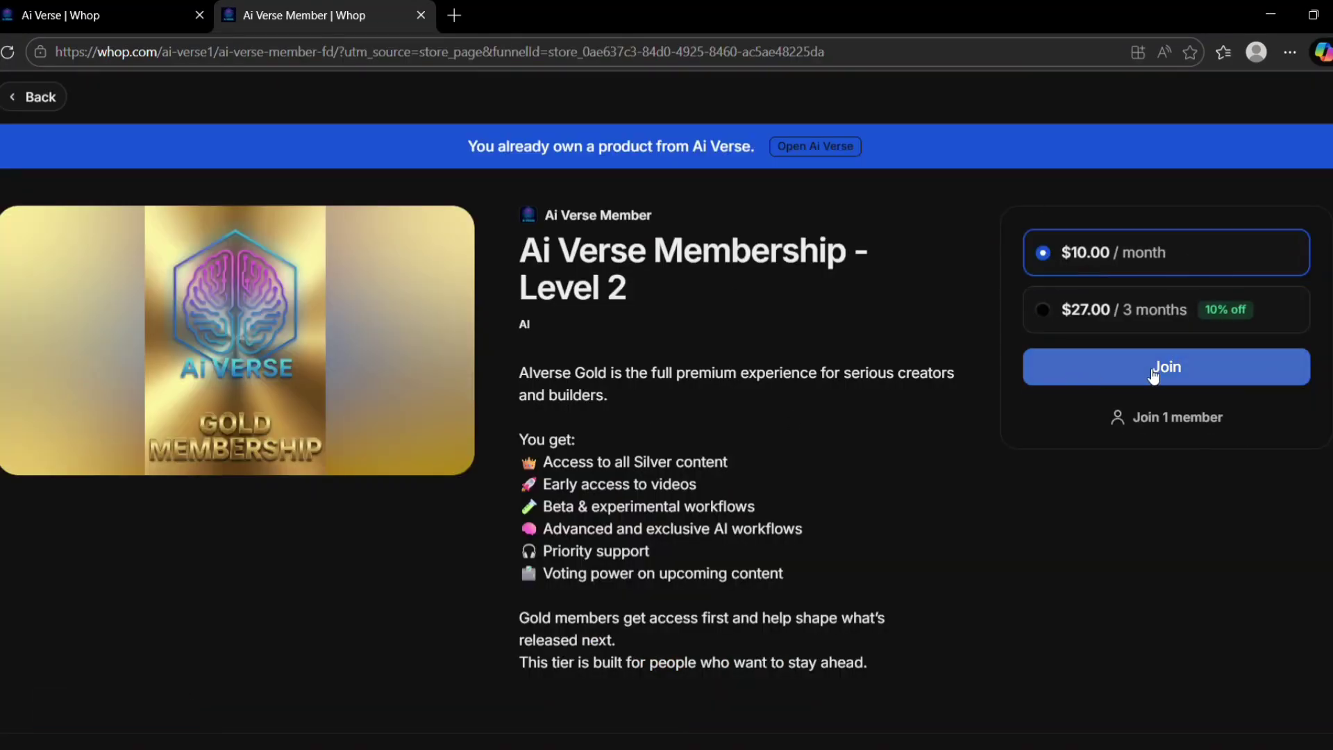
scroll(1149, 375, "down", 10)
scroll(1147, 374, "up", 10)
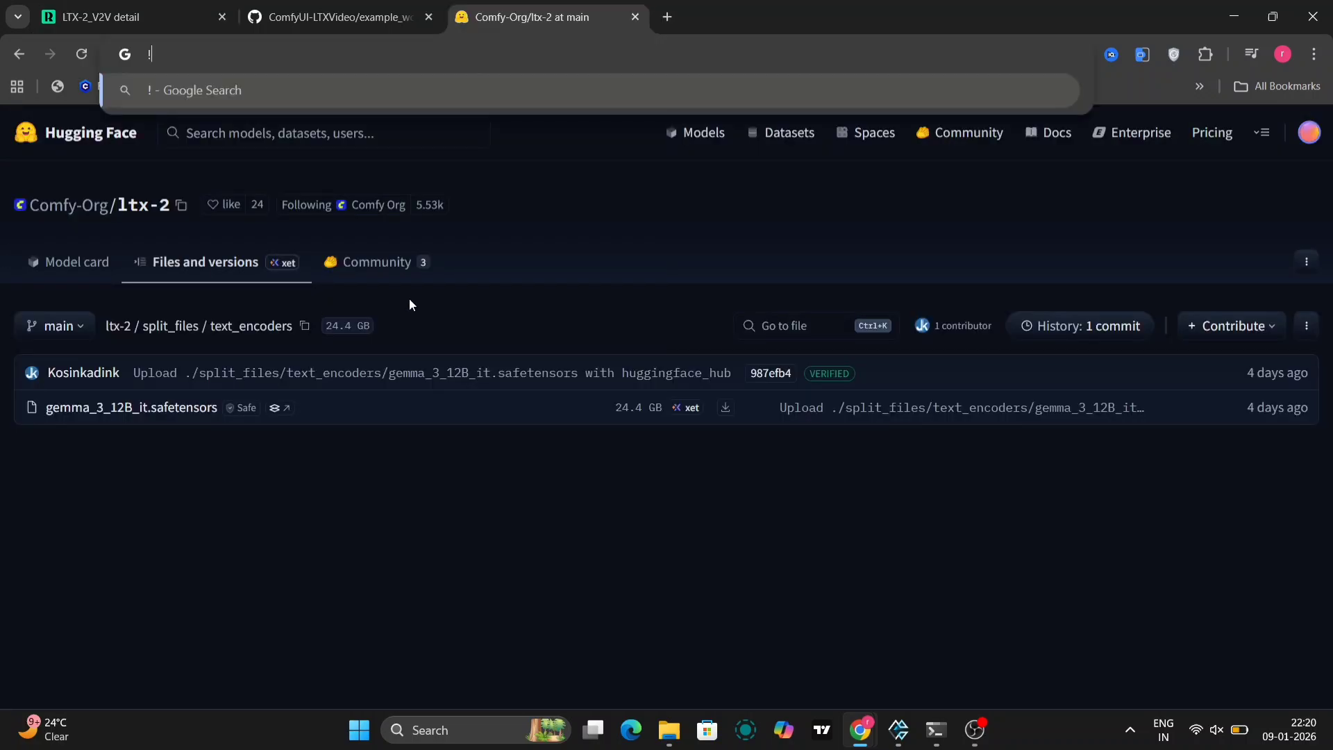
Dismiss the address-bar suggestions to view the text_encoders folder with gemma_3_12B_it.safetensors (24.4 GB)
left_click(470, 319)
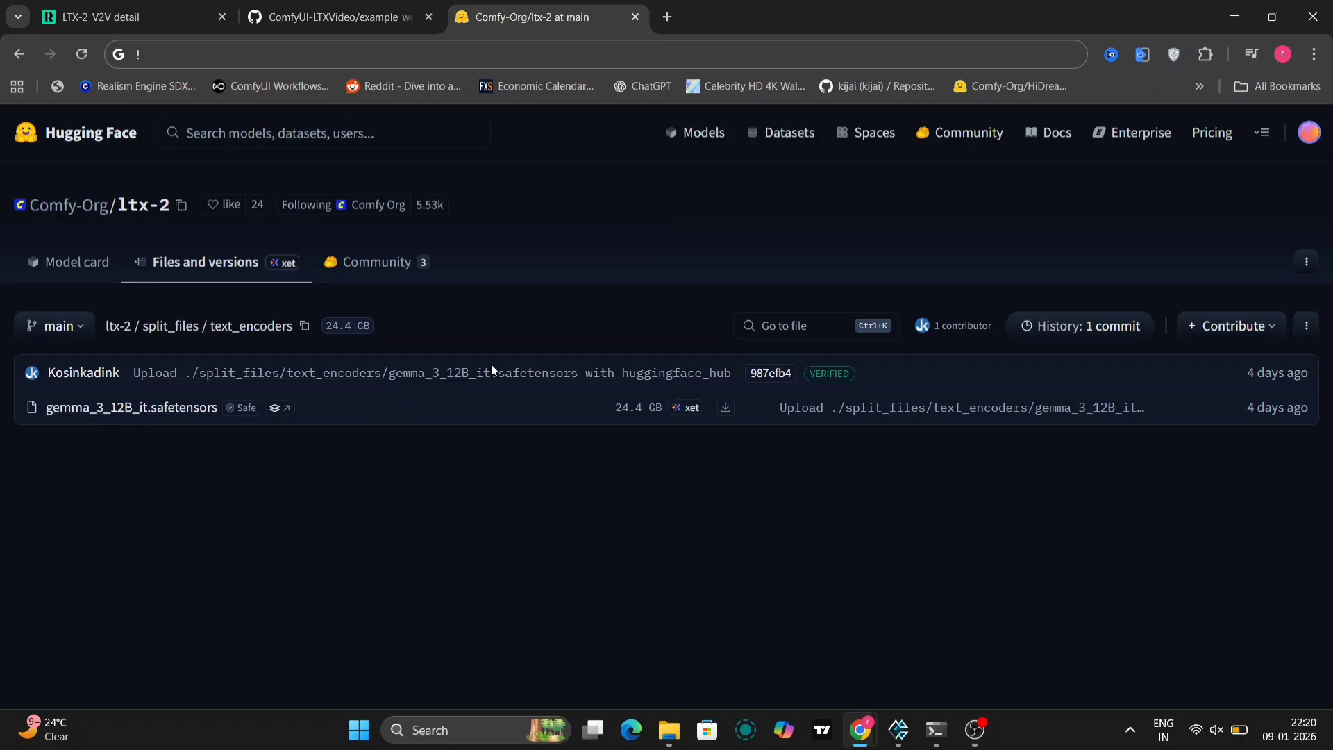
Return to the LTX-2_V2V detail workflow and shift the Load Video node to the left
left_click(392, 6)
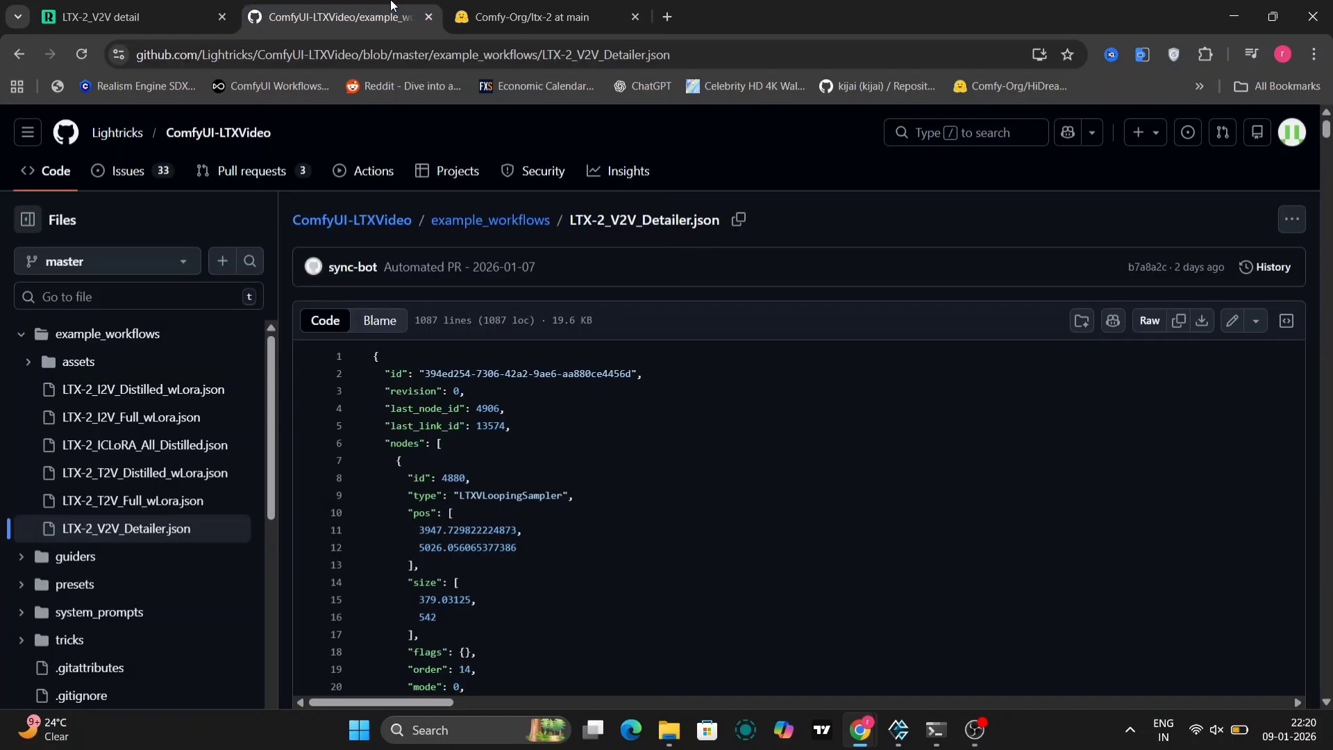
left_click(166, 6)
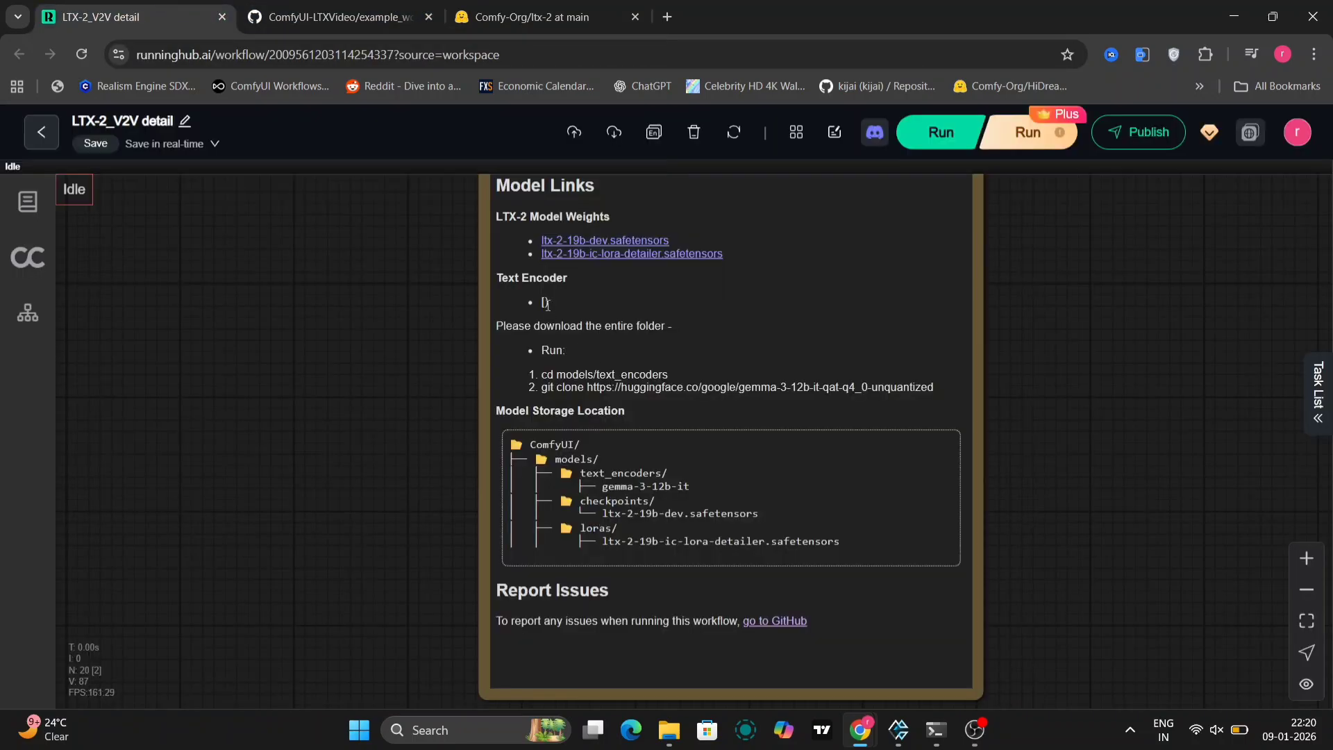
scroll(547, 303, "up", 2)
scroll(985, 425, "down", 3)
left_click_drag(985, 425, 428, 363)
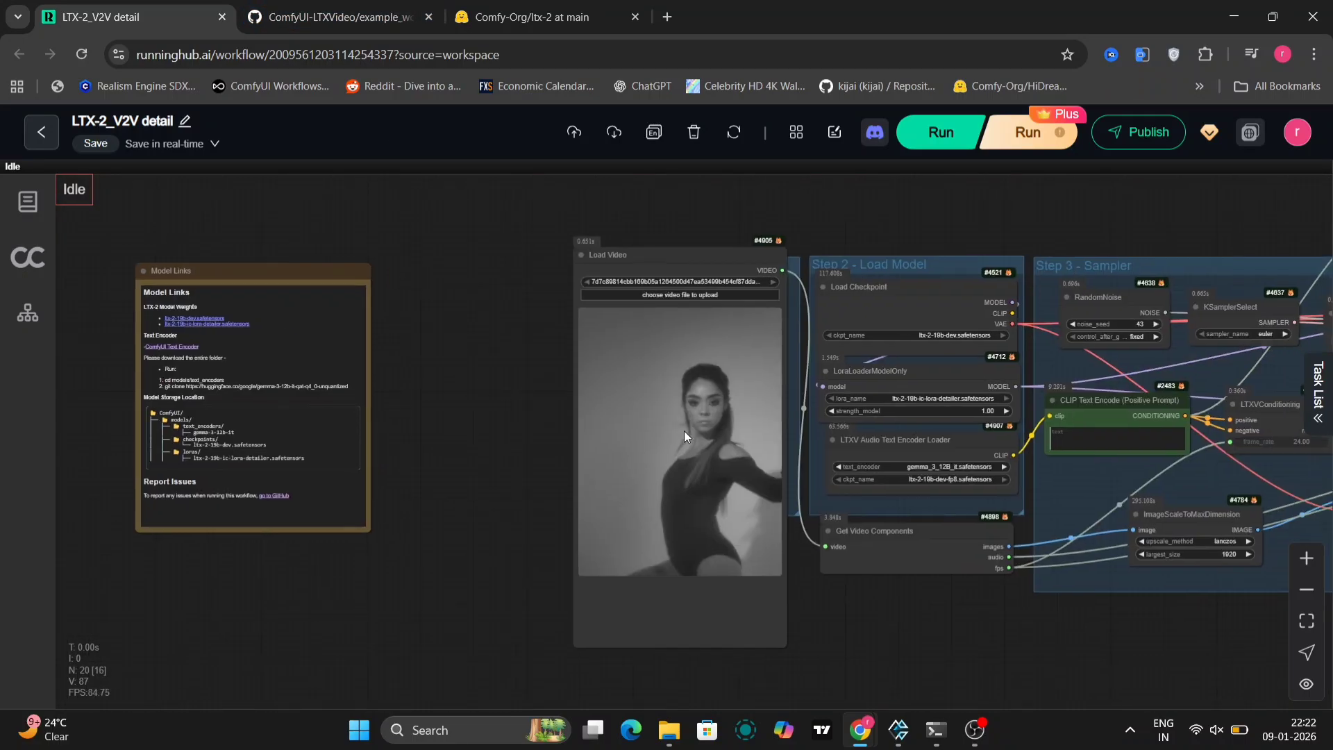
scroll(915, 464, "down", 10)
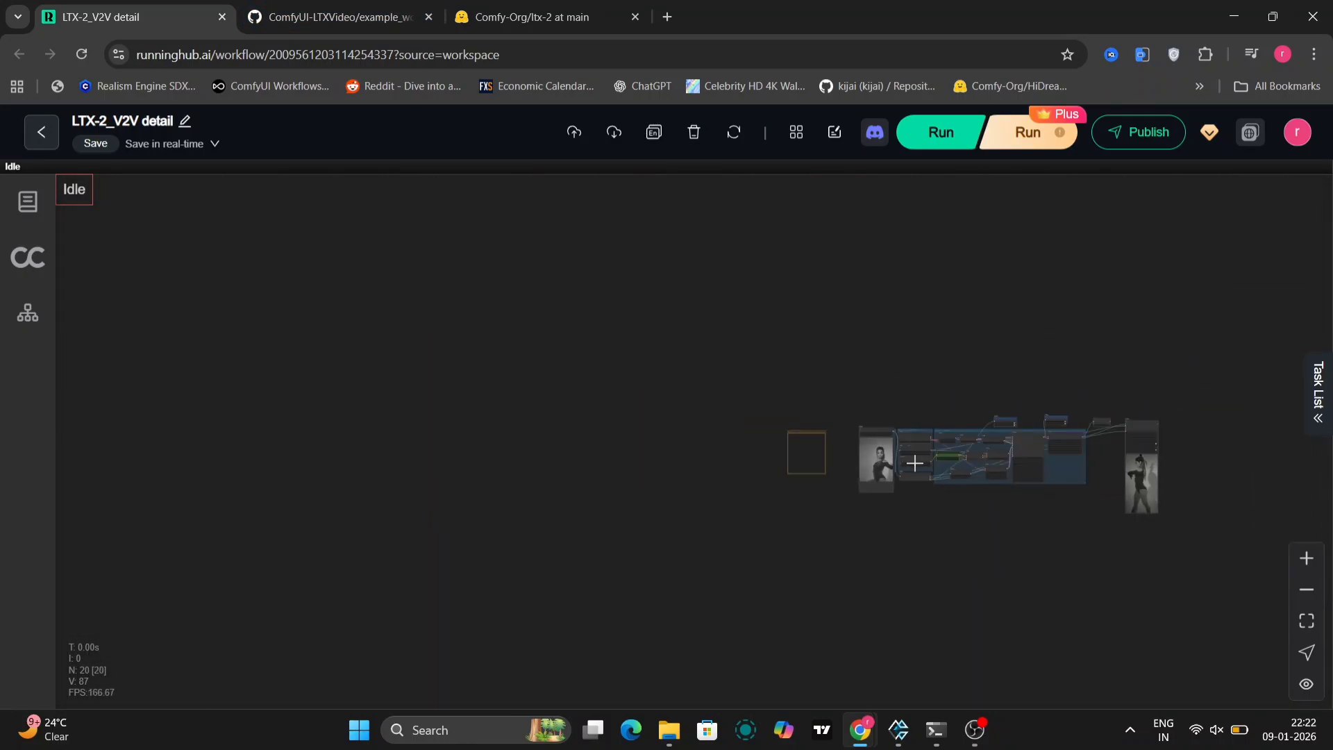
scroll(915, 463, "up", 12)
scroll(916, 463, "down", 4)
left_click_drag(708, 238, 608, 231)
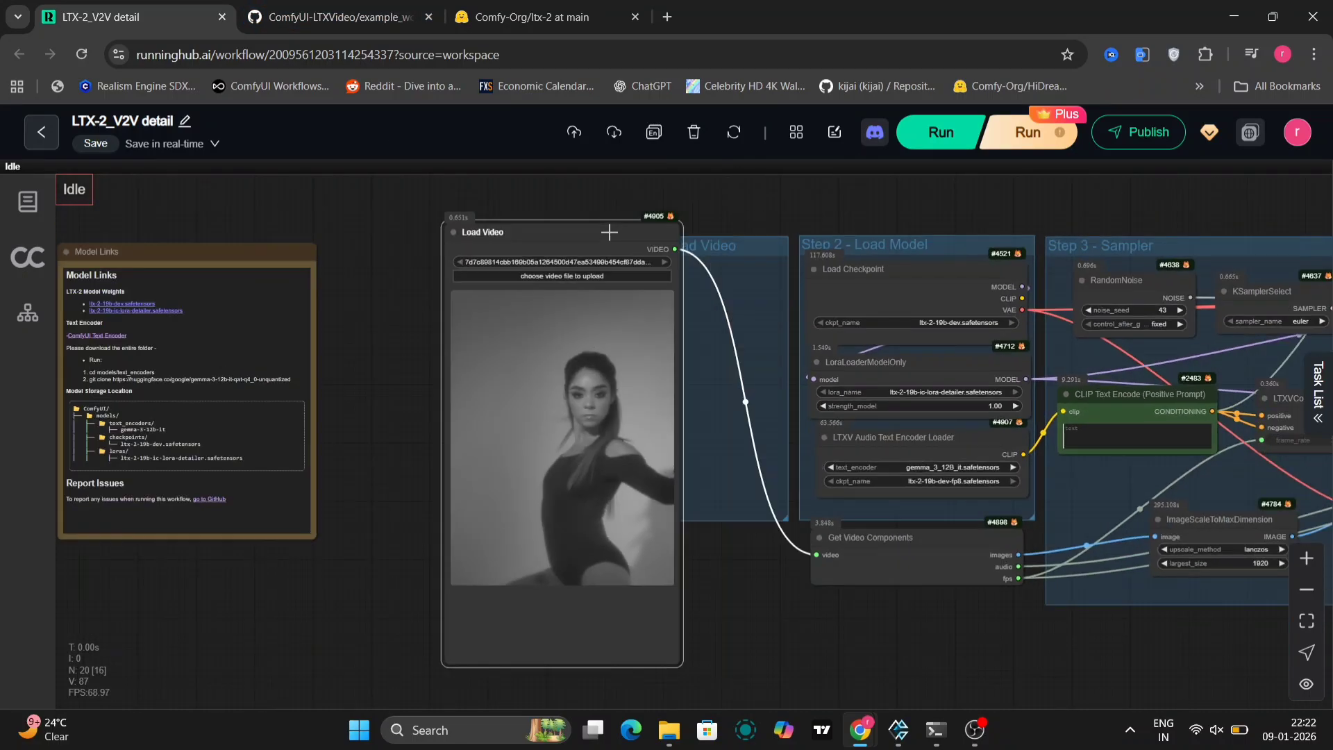
Watch the input video preview in full-screen
double_click(602, 426)
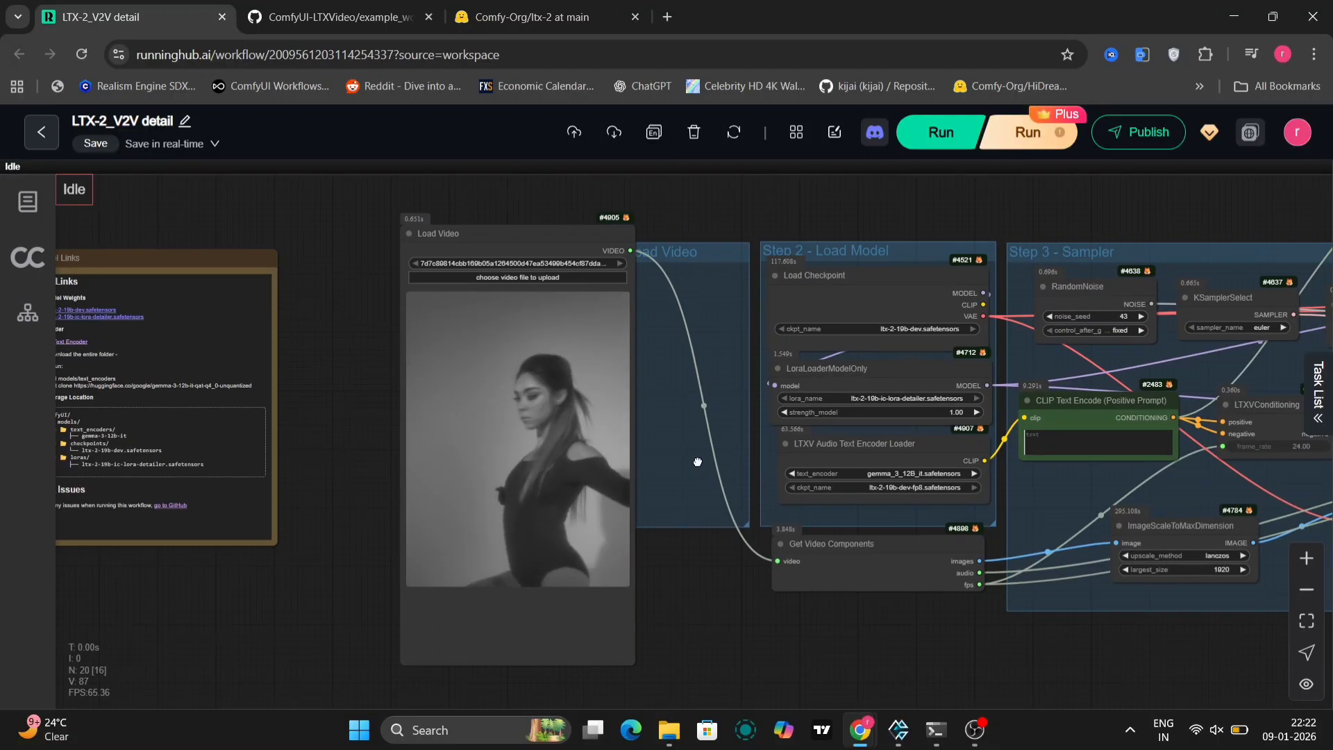
scroll(706, 354, "up", 8)
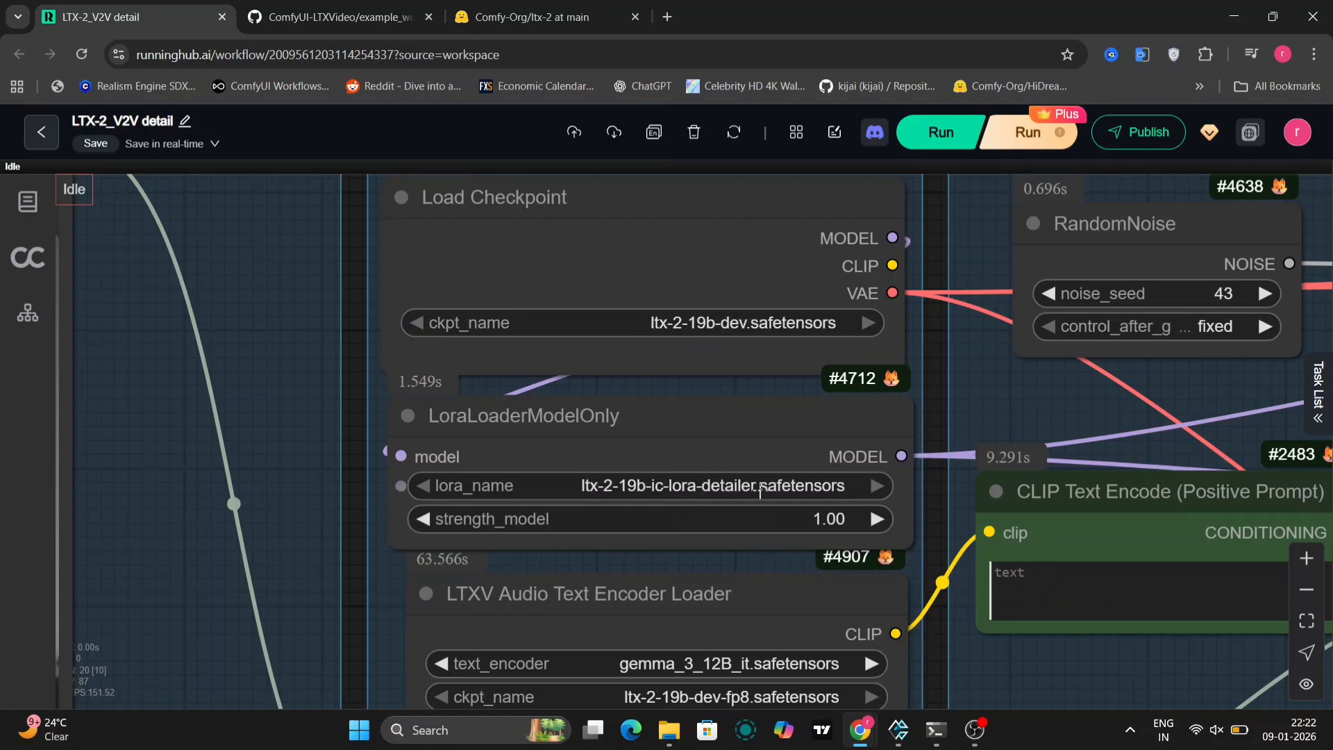
scroll(782, 489, "down", 8)
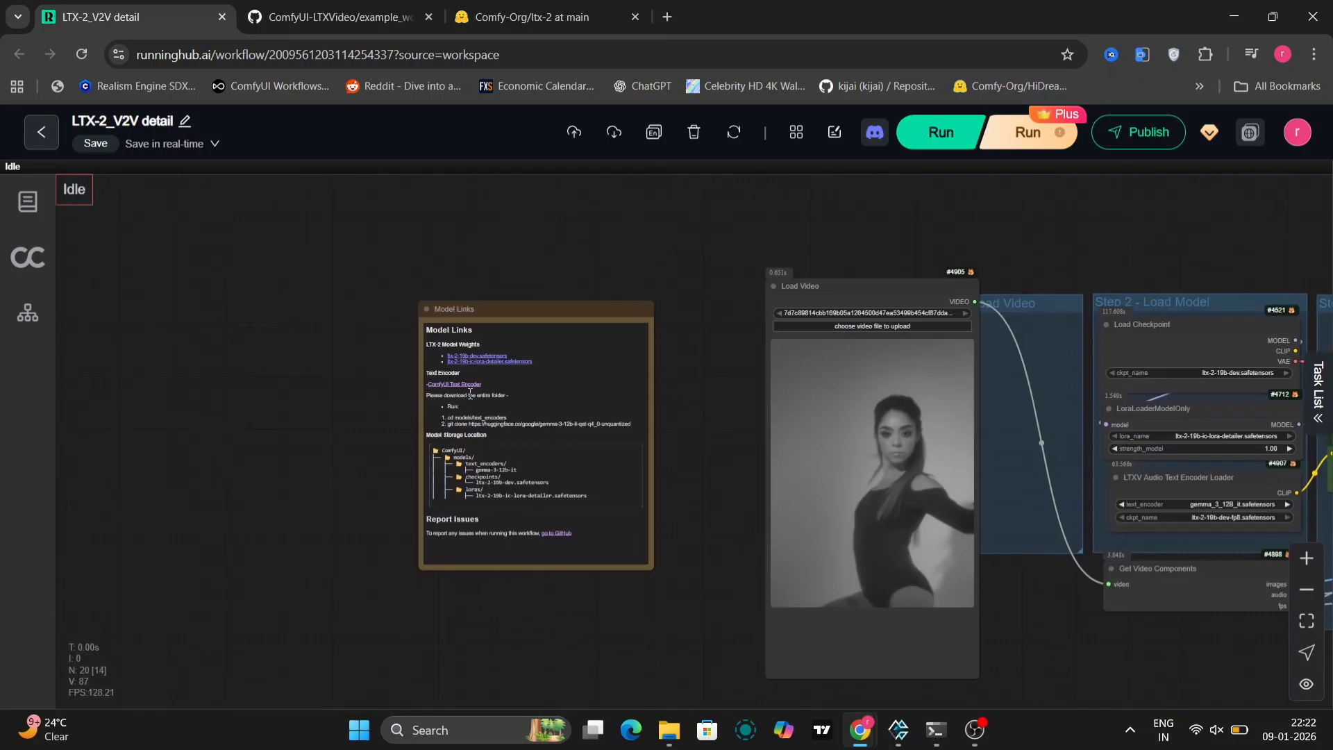
scroll(574, 364, "up", 10)
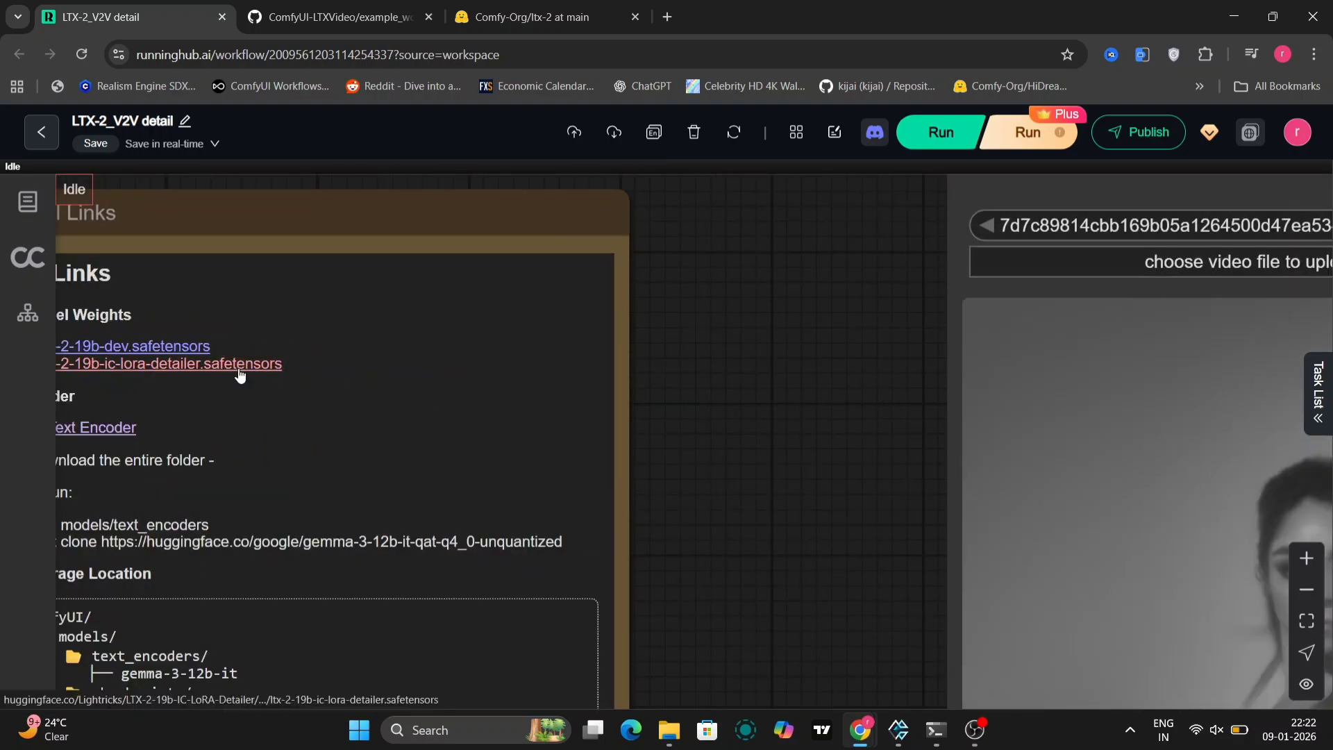
Start the ltx-2-19b-ic-lora-detailer.safetensors download from Model Links, then cancel it
left_click(239, 369)
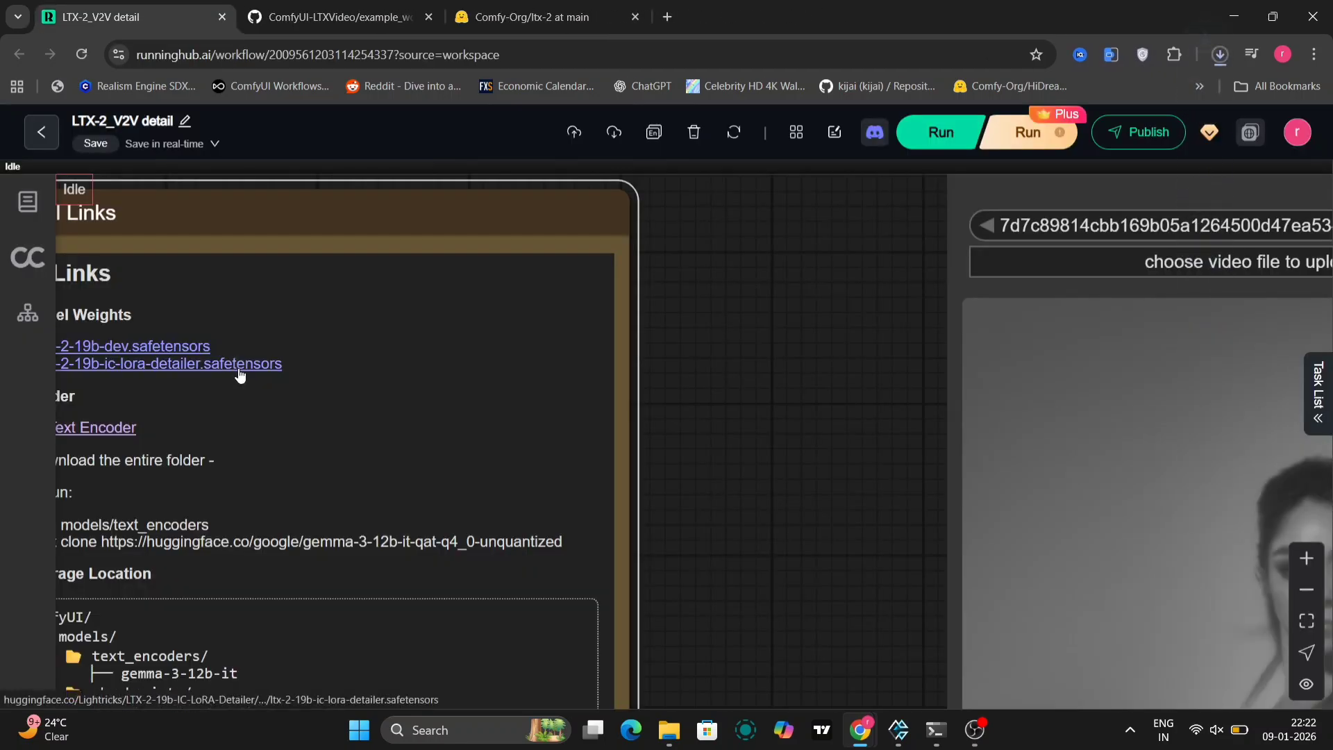
left_click(1224, 54)
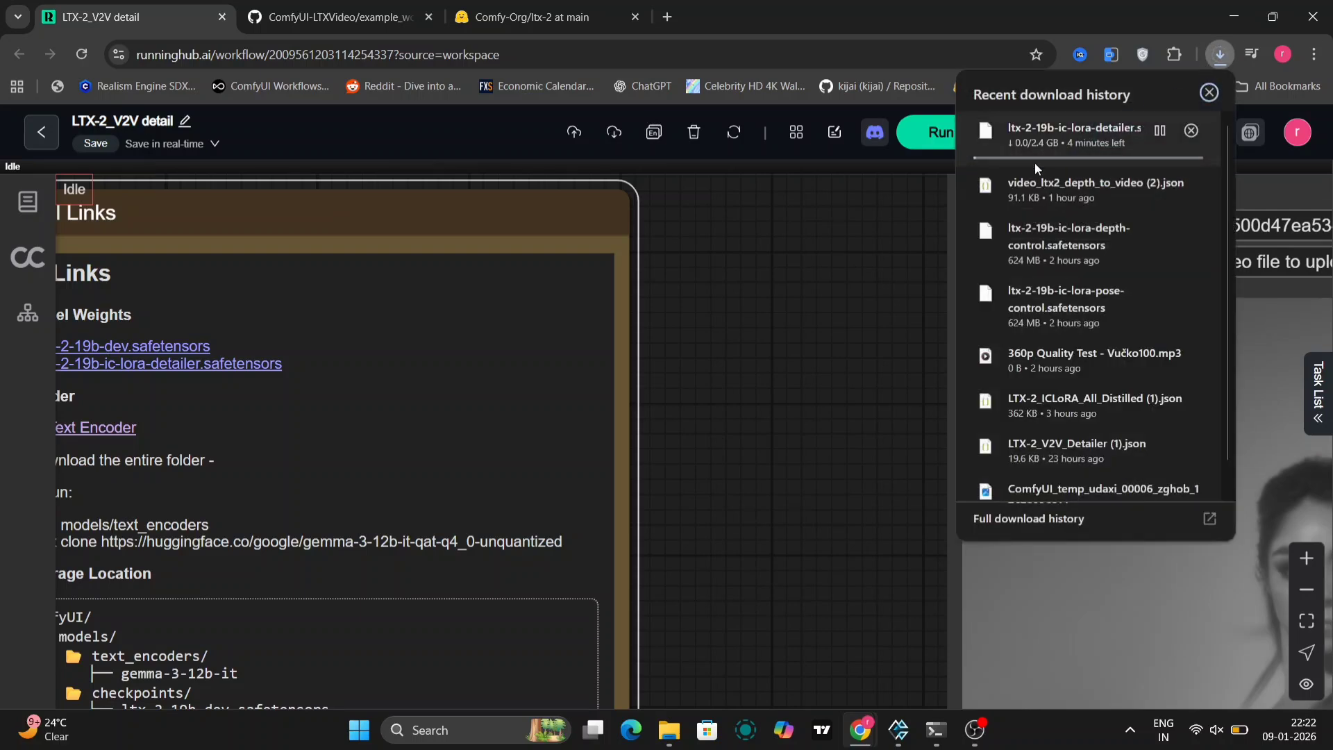
left_click(1192, 131)
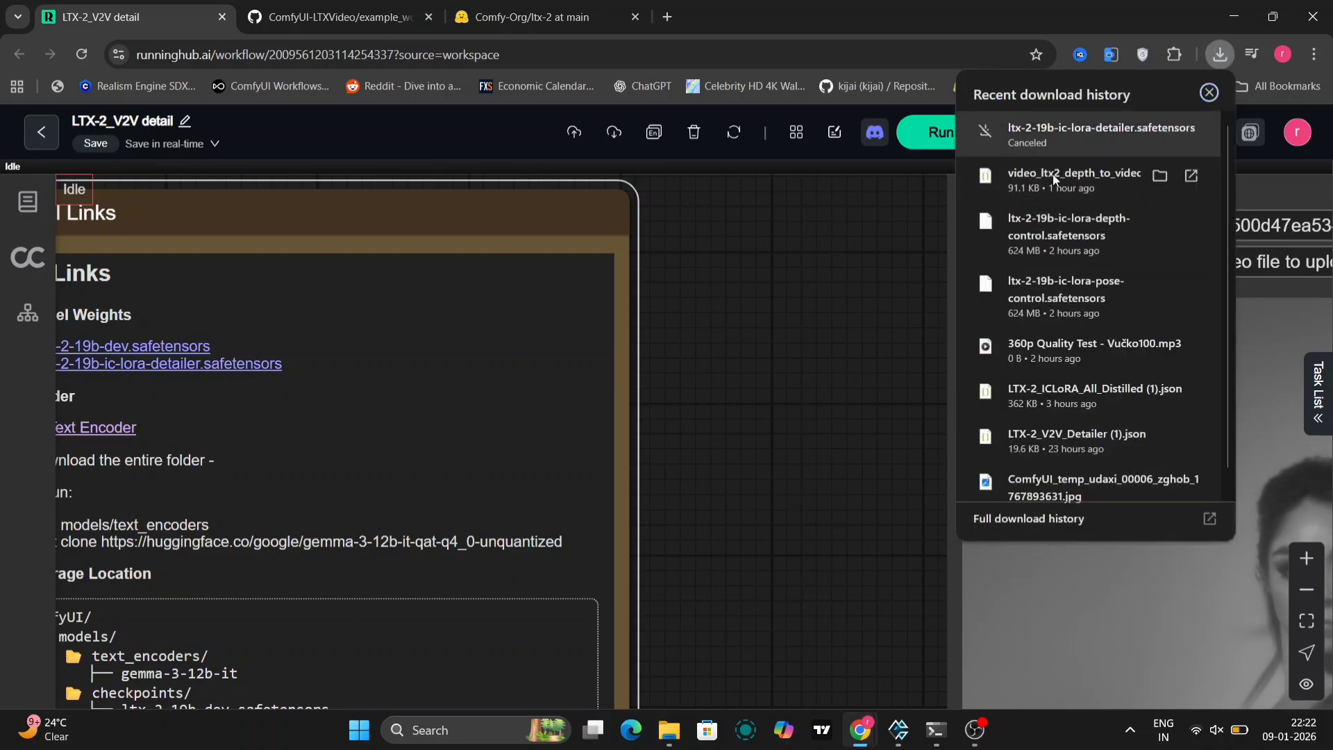
left_click(765, 301)
scroll(765, 302, "down", 5)
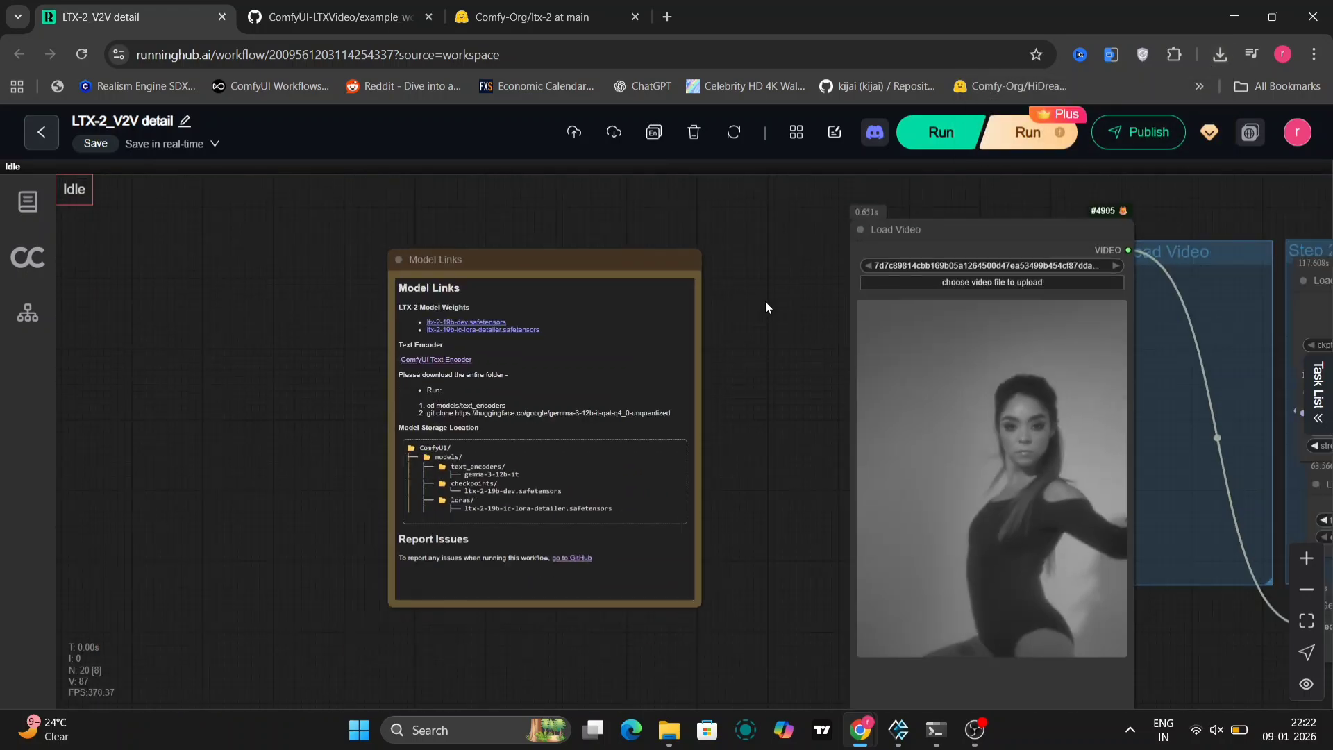
left_click_drag(765, 302, 744, 289)
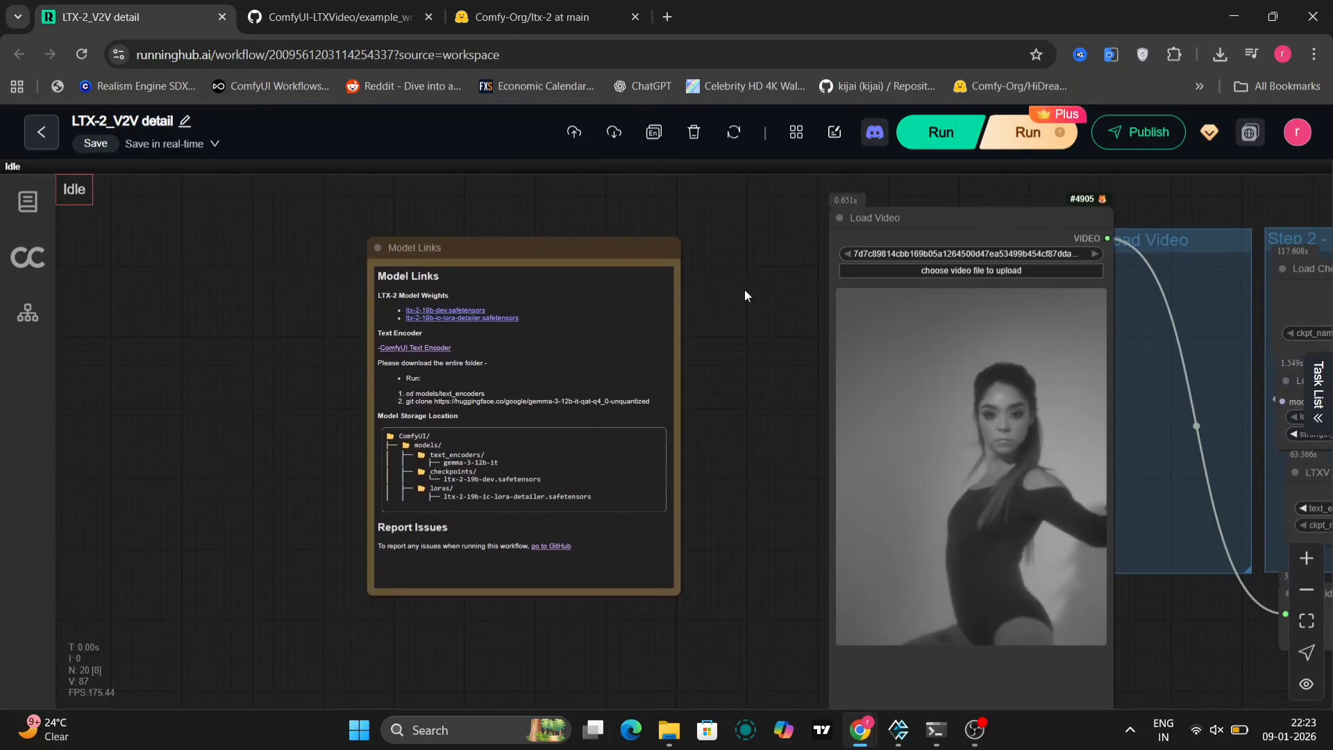
left_click(423, 351)
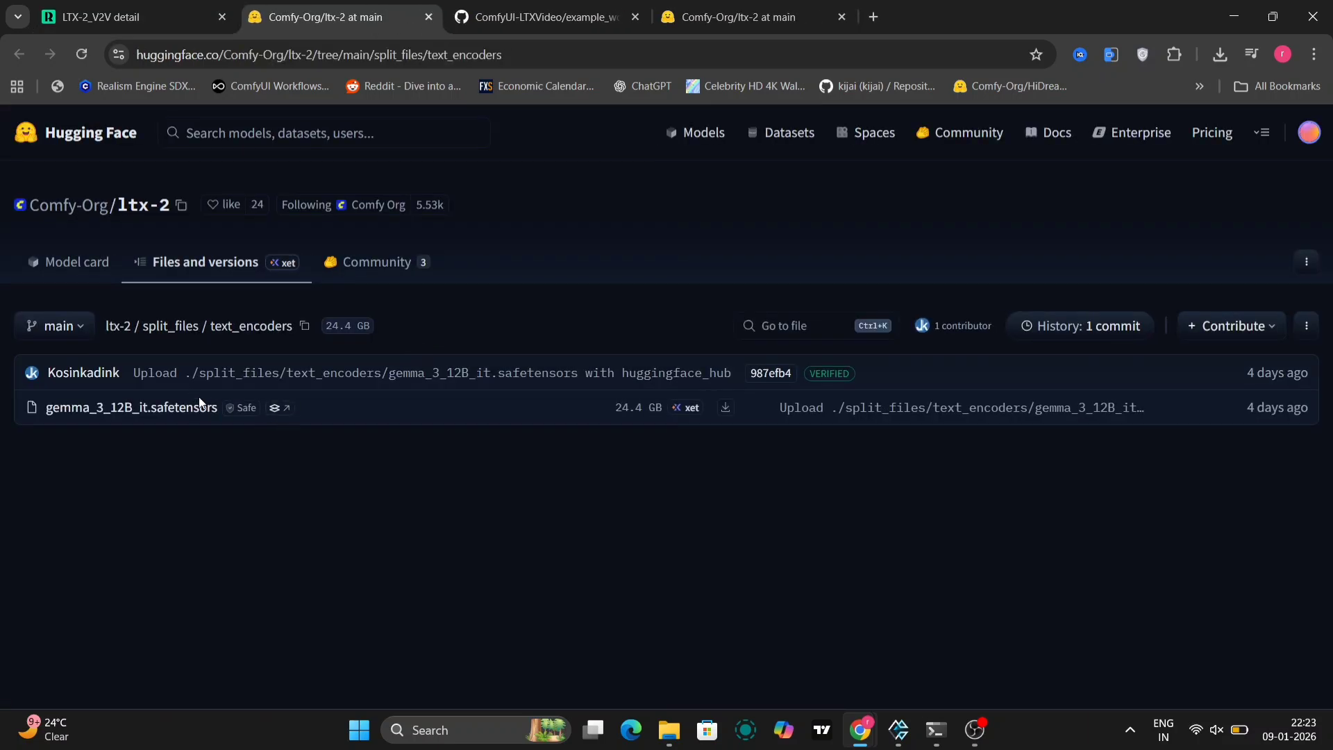
left_click(428, 18)
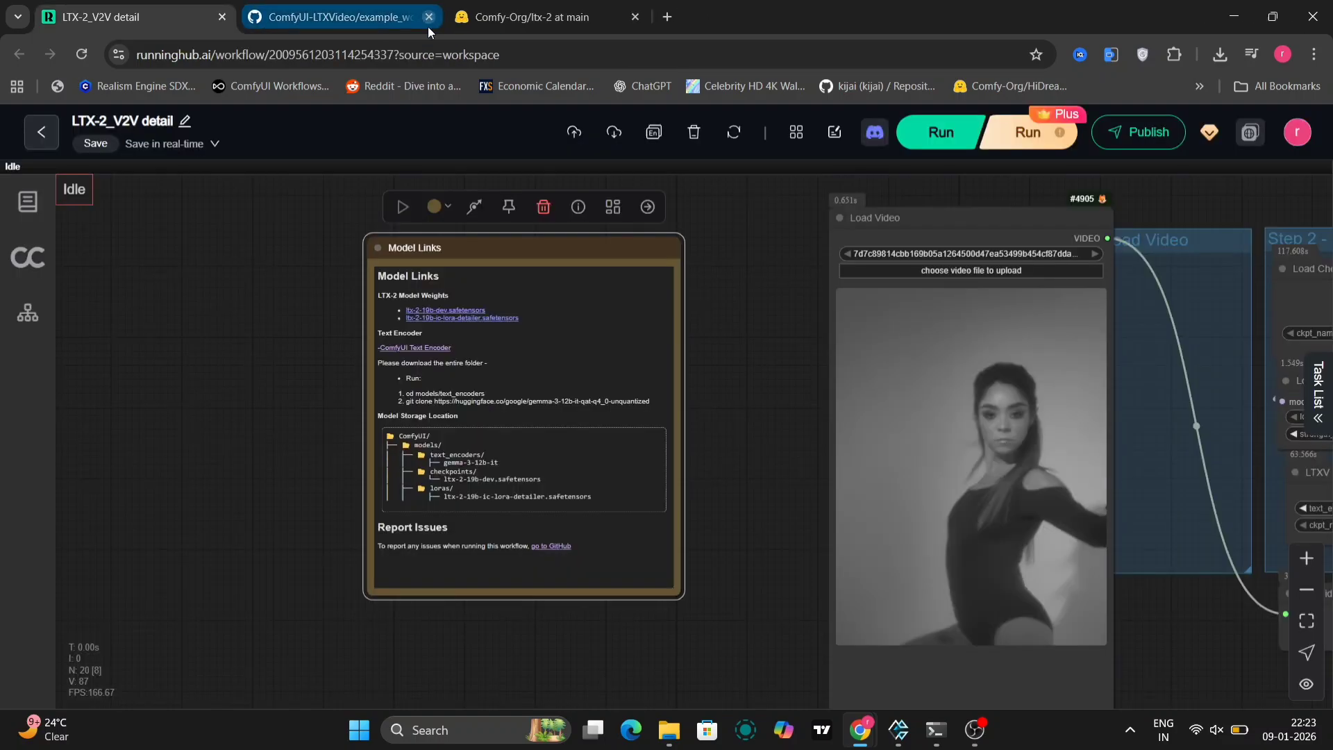
left_click(693, 402)
Collapse the CLIP Text Encode (Positive Prompt) node and move it lower in the Step 3 Sampler group
left_click_drag(742, 426, 0, 497)
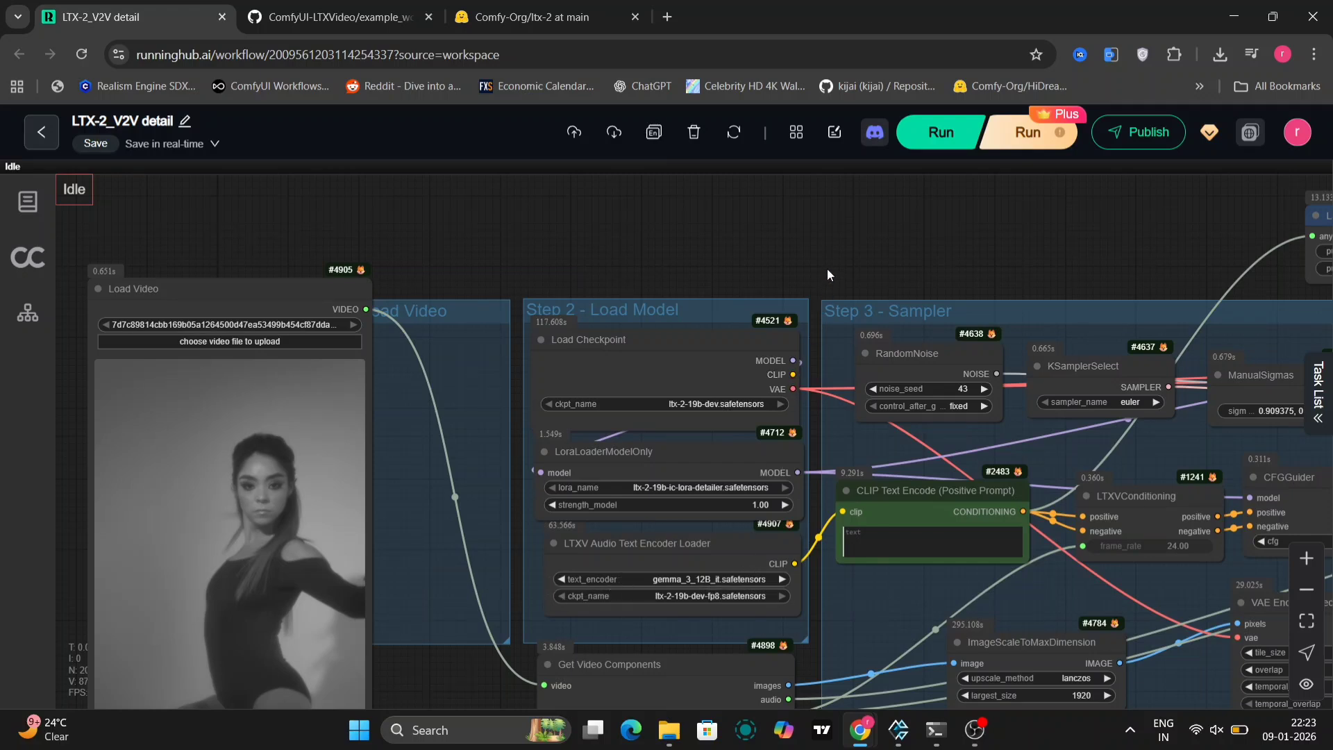
left_click_drag(827, 269, 599, 189)
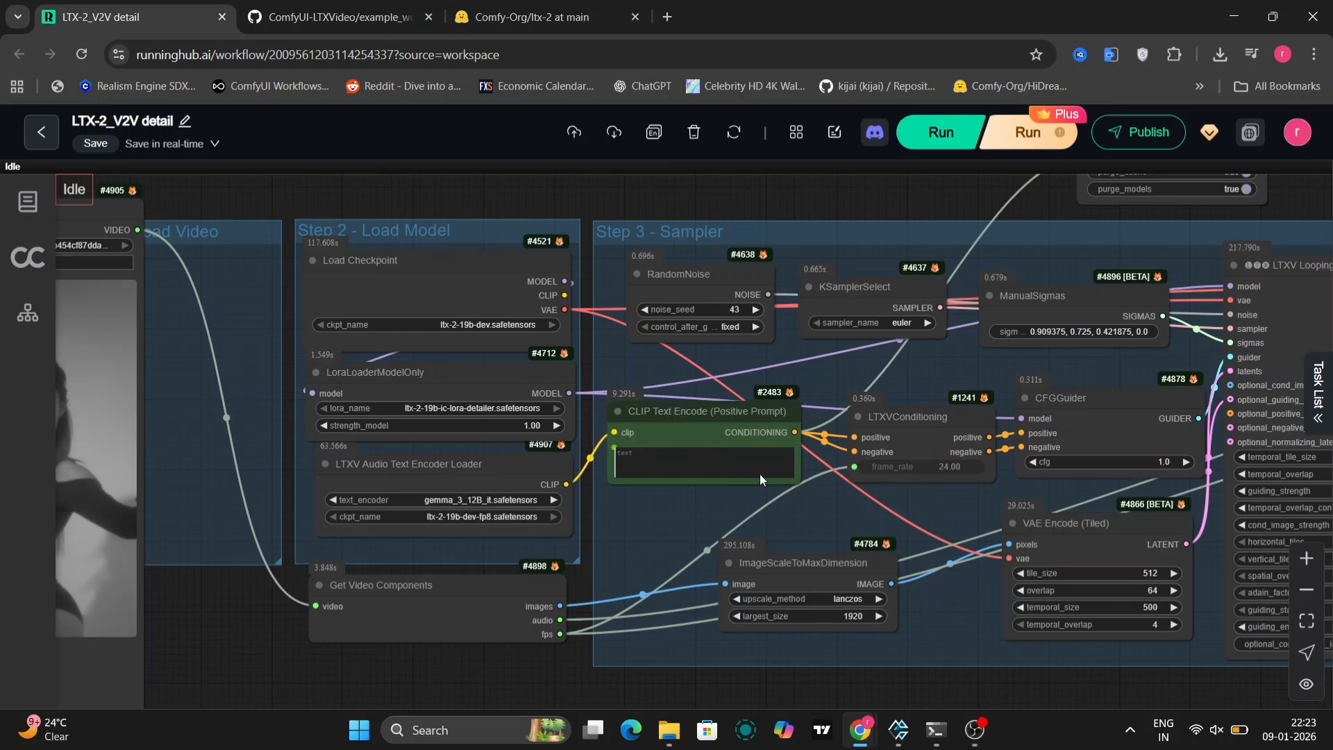
left_click(617, 411)
left_click_drag(653, 419, 660, 475)
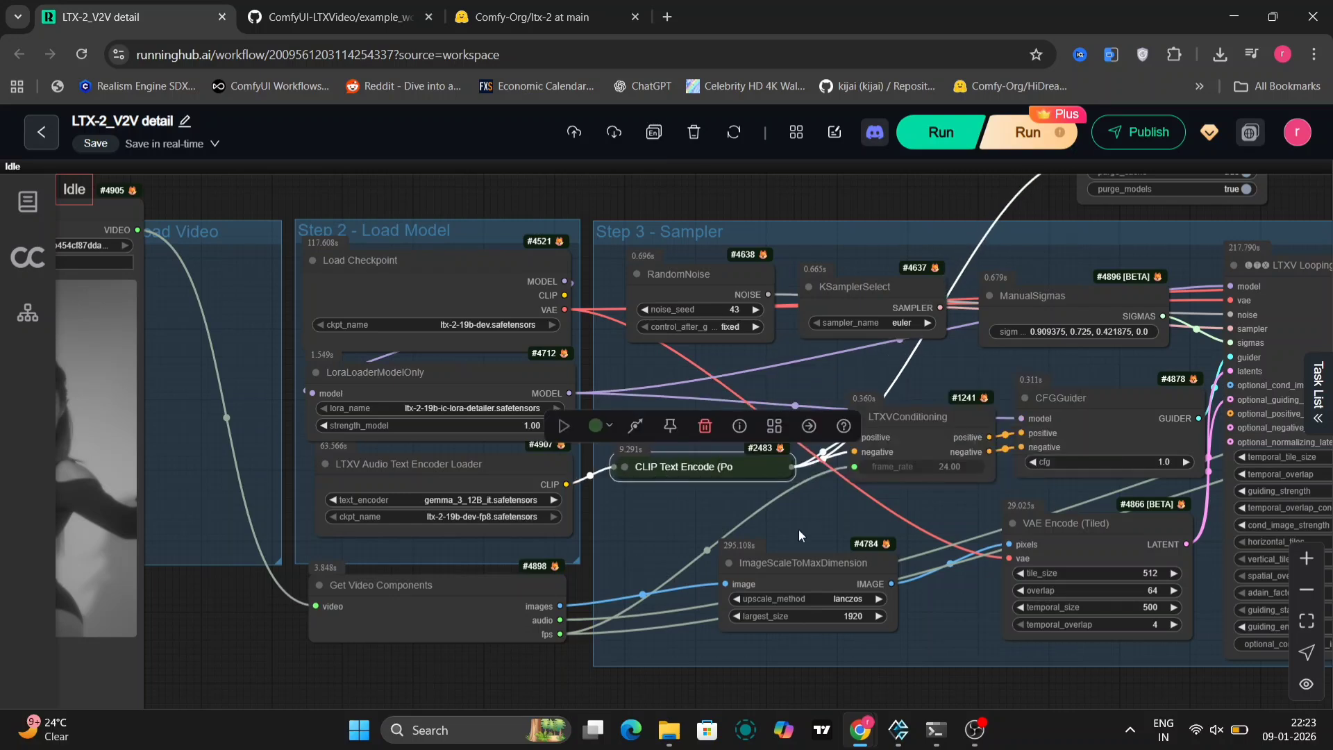
left_click_drag(803, 533, 595, 542)
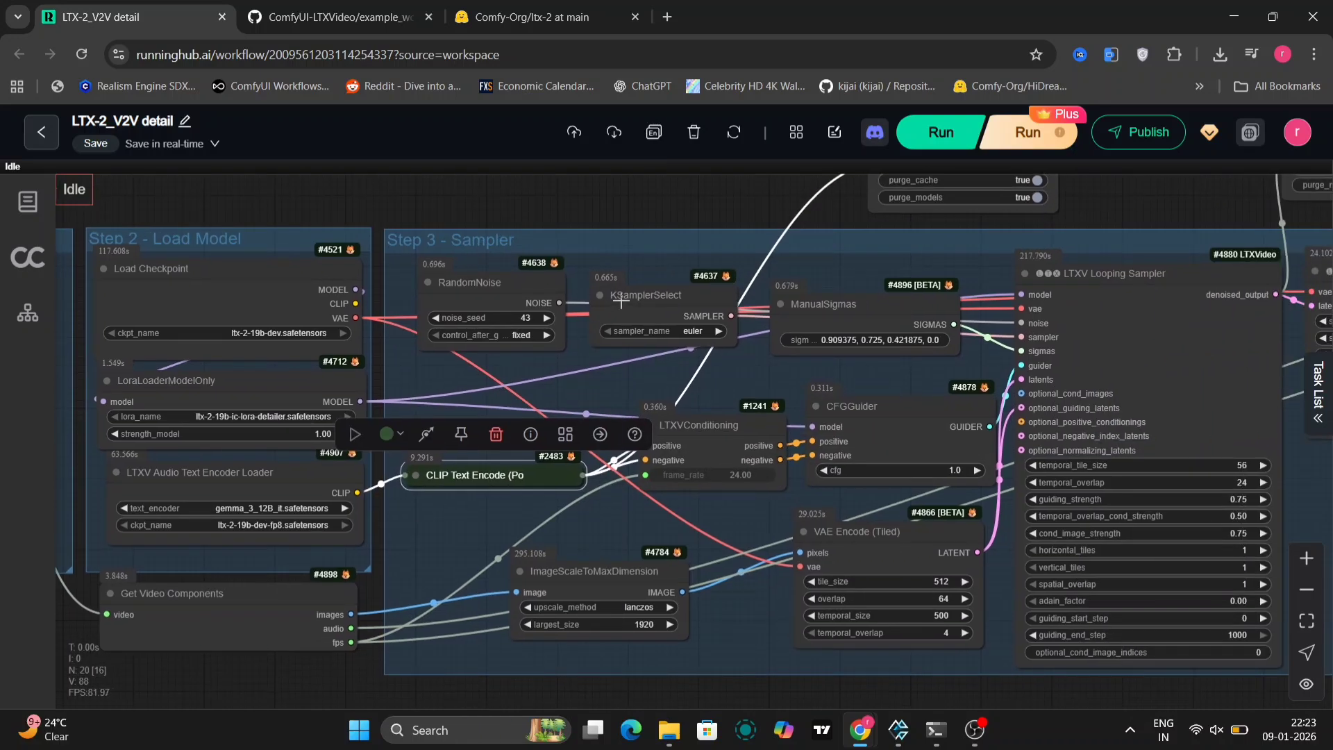
Nudge KSamplerSelect down-left and resize ManualSigmas so it no longer covers the Looping Sampler
left_click(639, 275)
left_click_drag(639, 274, 618, 289)
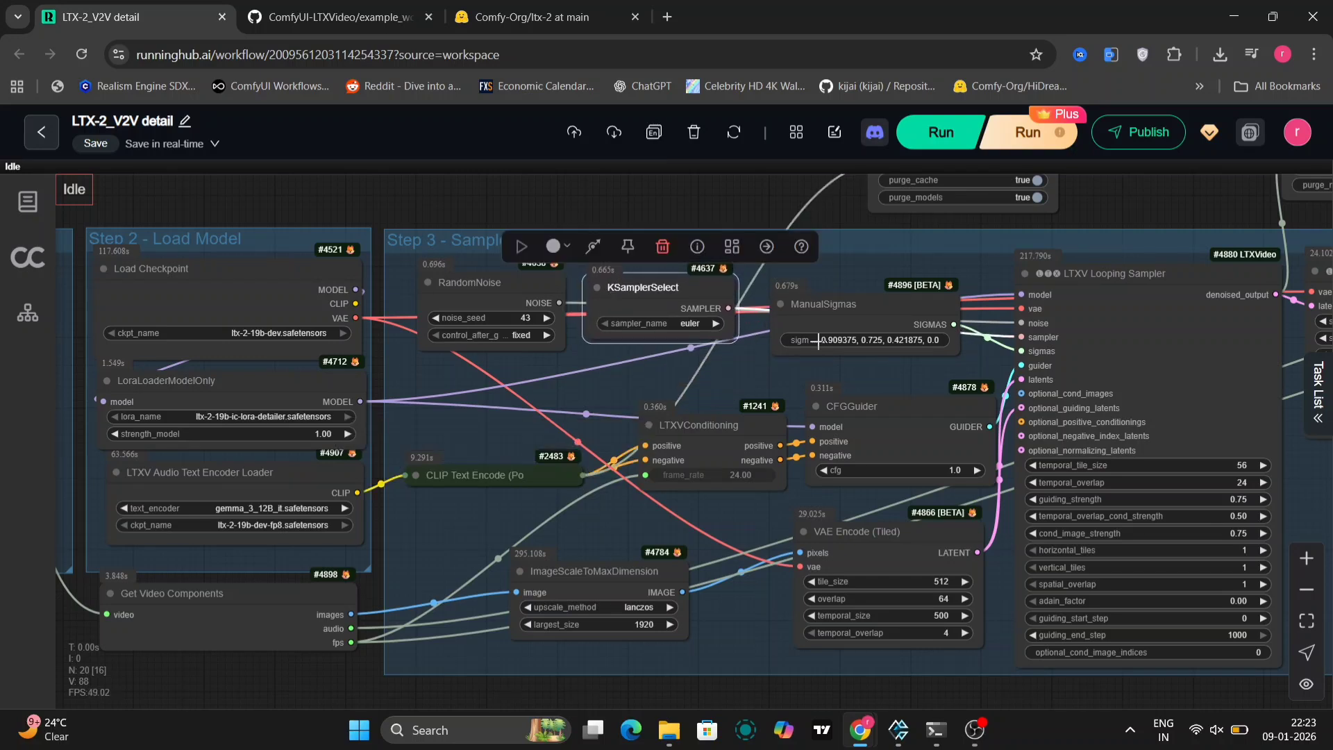
left_click_drag(956, 352, 1115, 310)
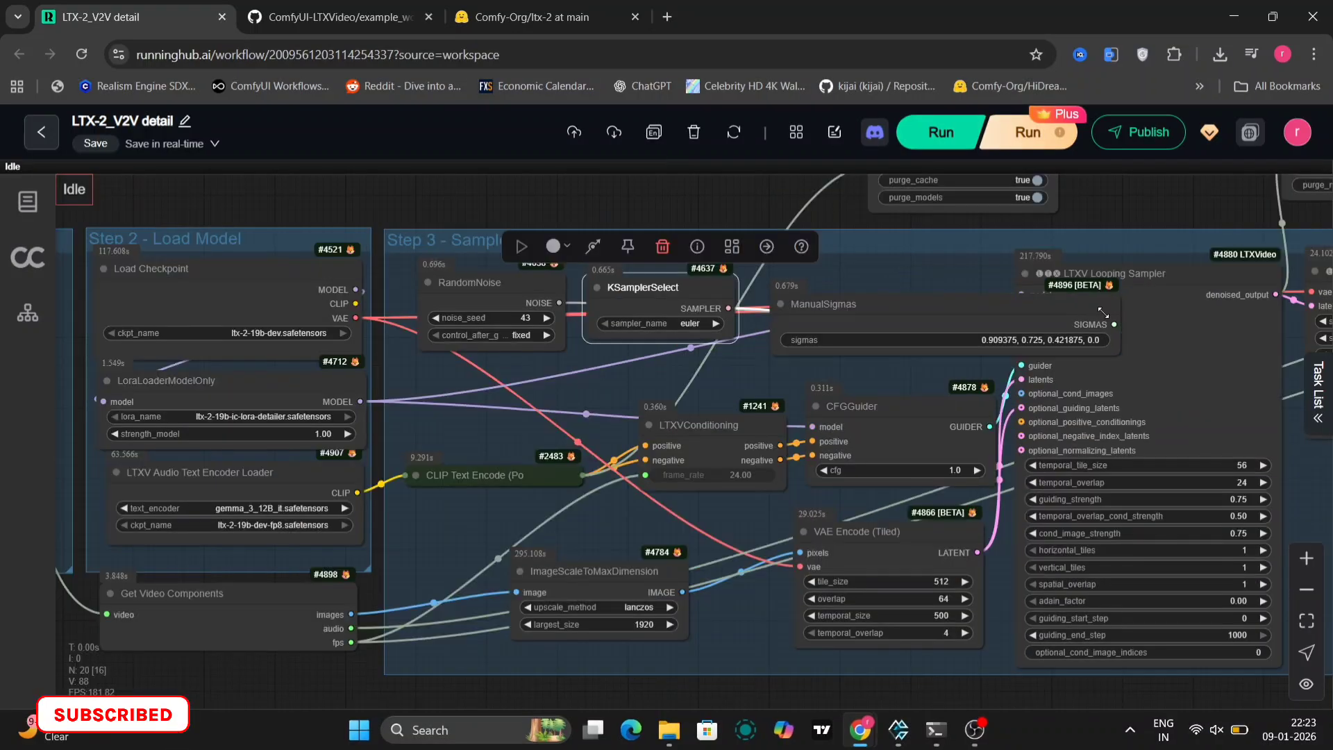
left_click_drag(1104, 313, 932, 325)
scroll(974, 376, "down", 3)
scroll(974, 376, "right", 5)
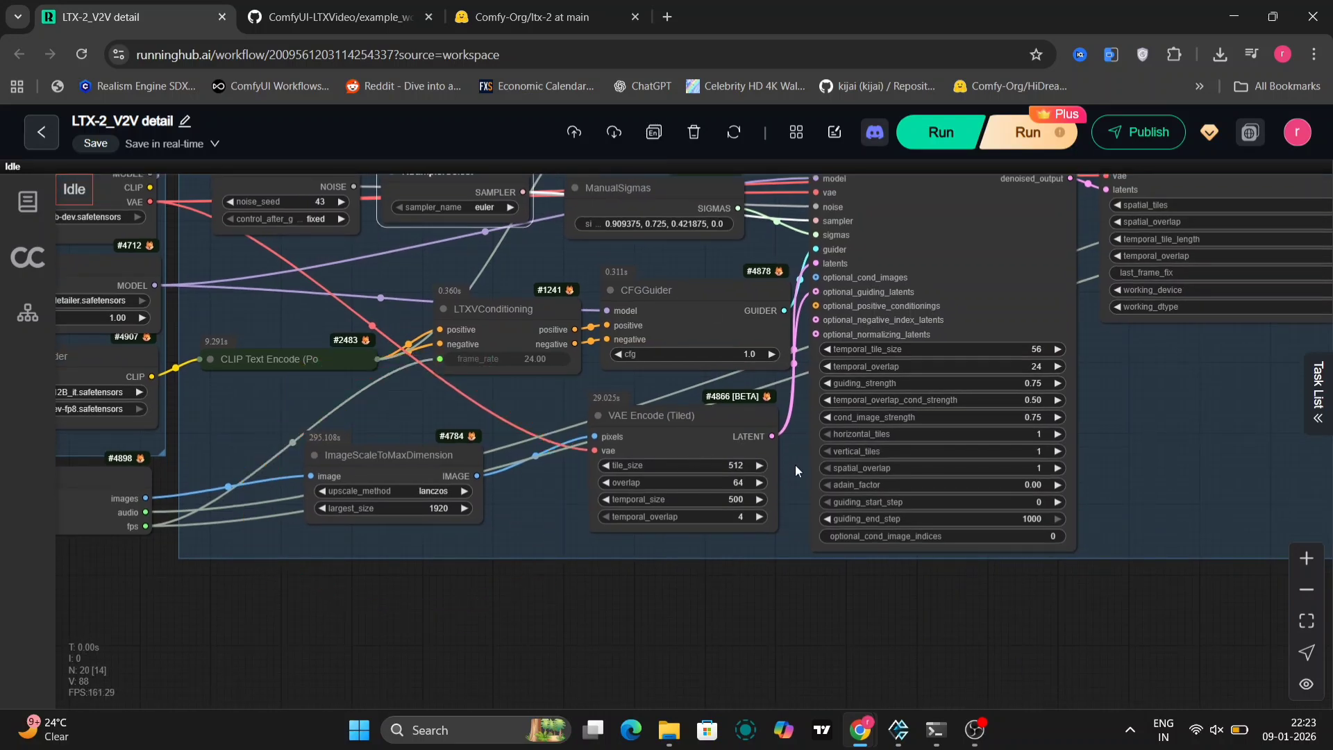
scroll(670, 512, "right", 3)
scroll(670, 512, "up", 1)
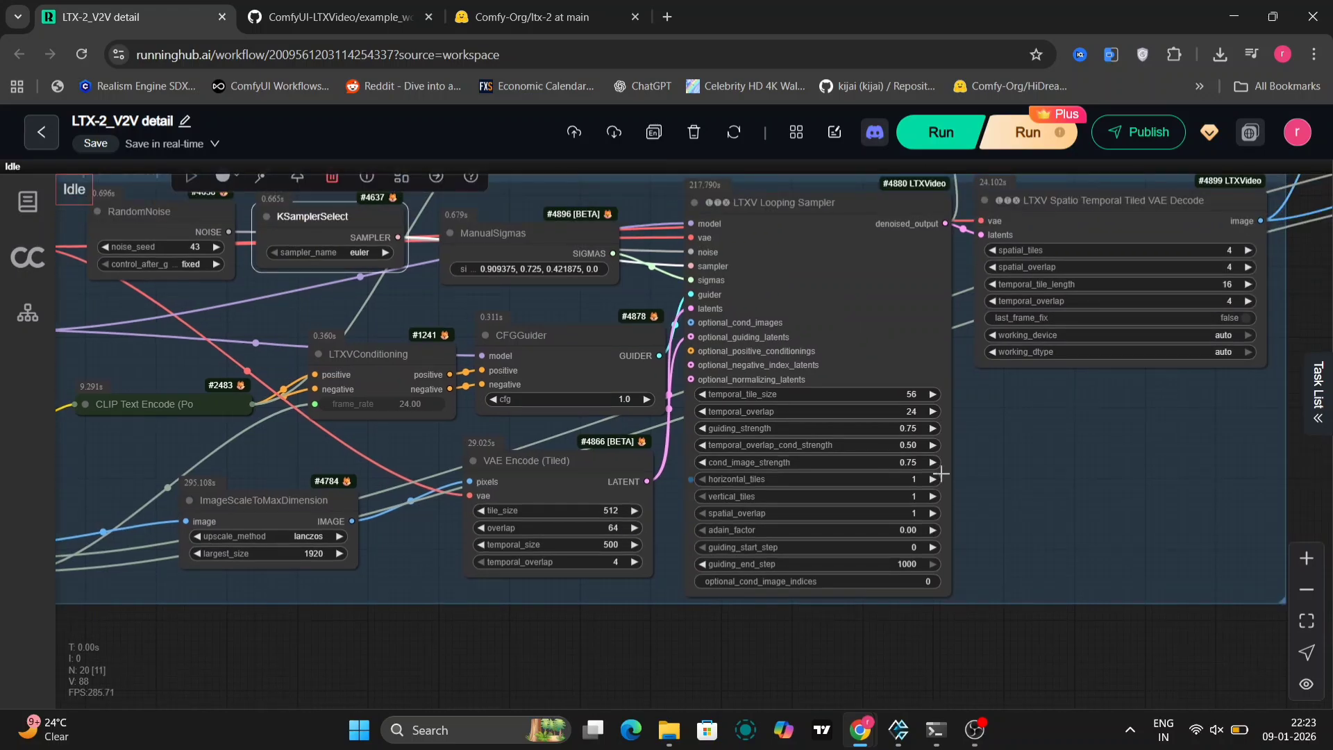
scroll(942, 473, "up", 5)
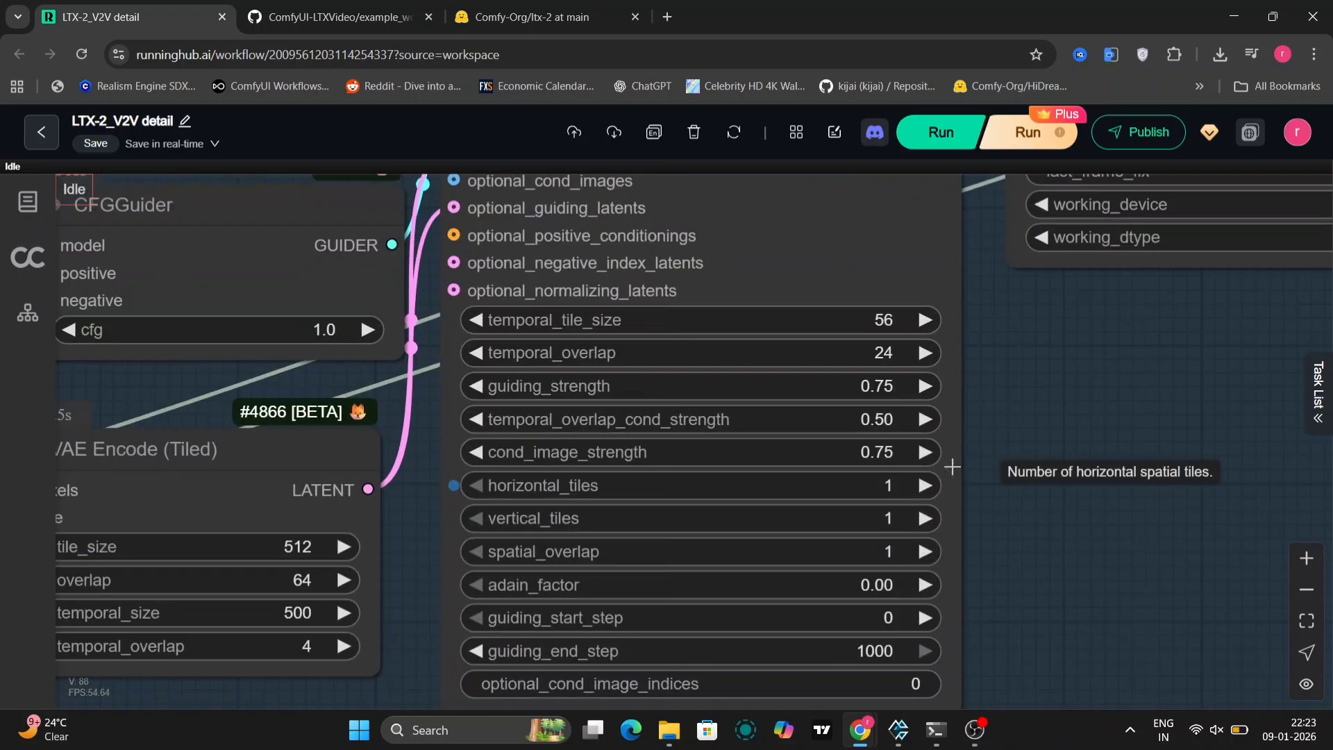
scroll(764, 444, "up", 1)
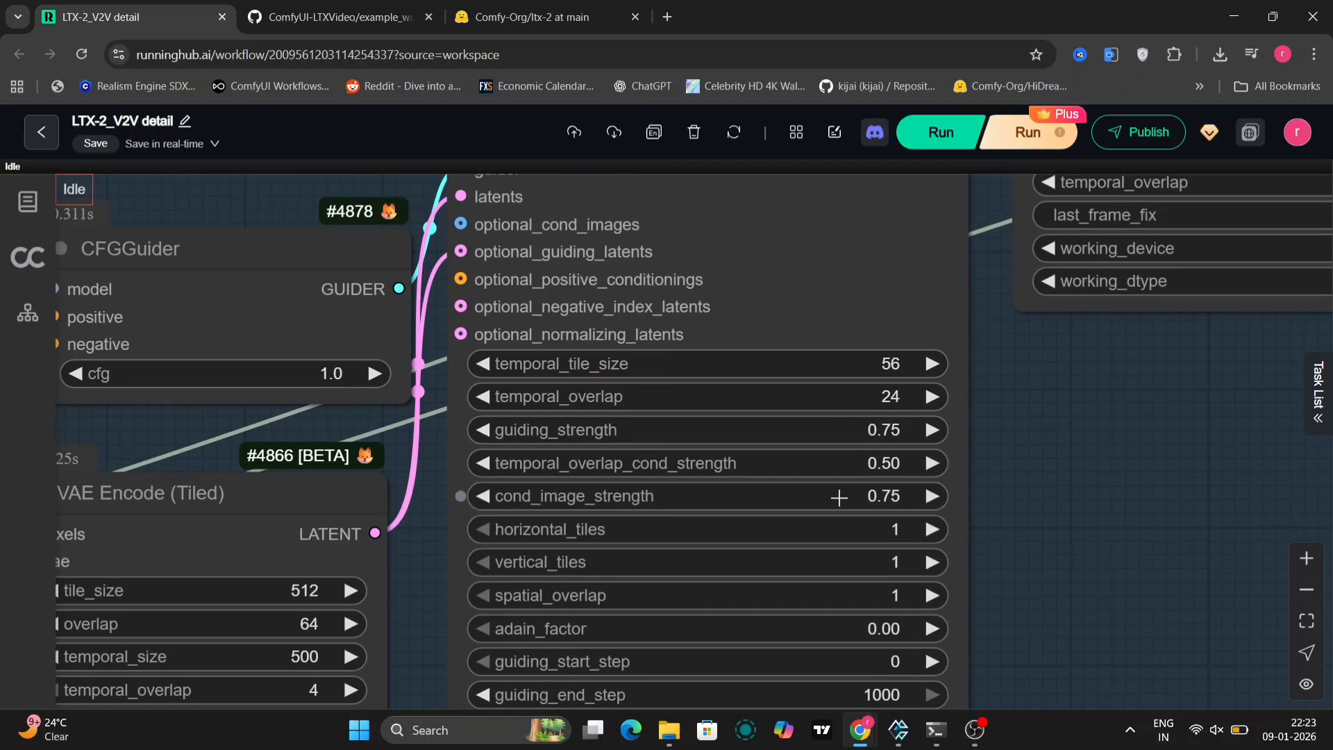
scroll(1062, 412, "down", 9)
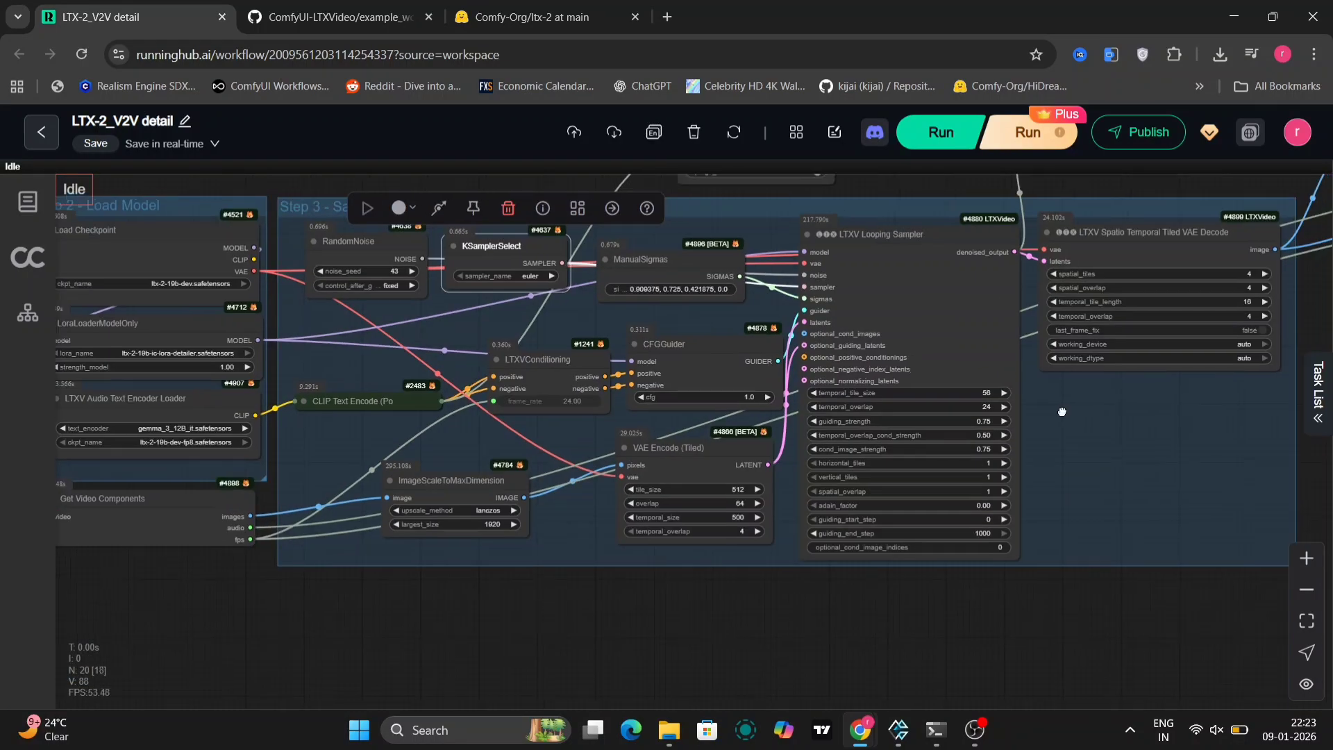
scroll(895, 241, "up", 4)
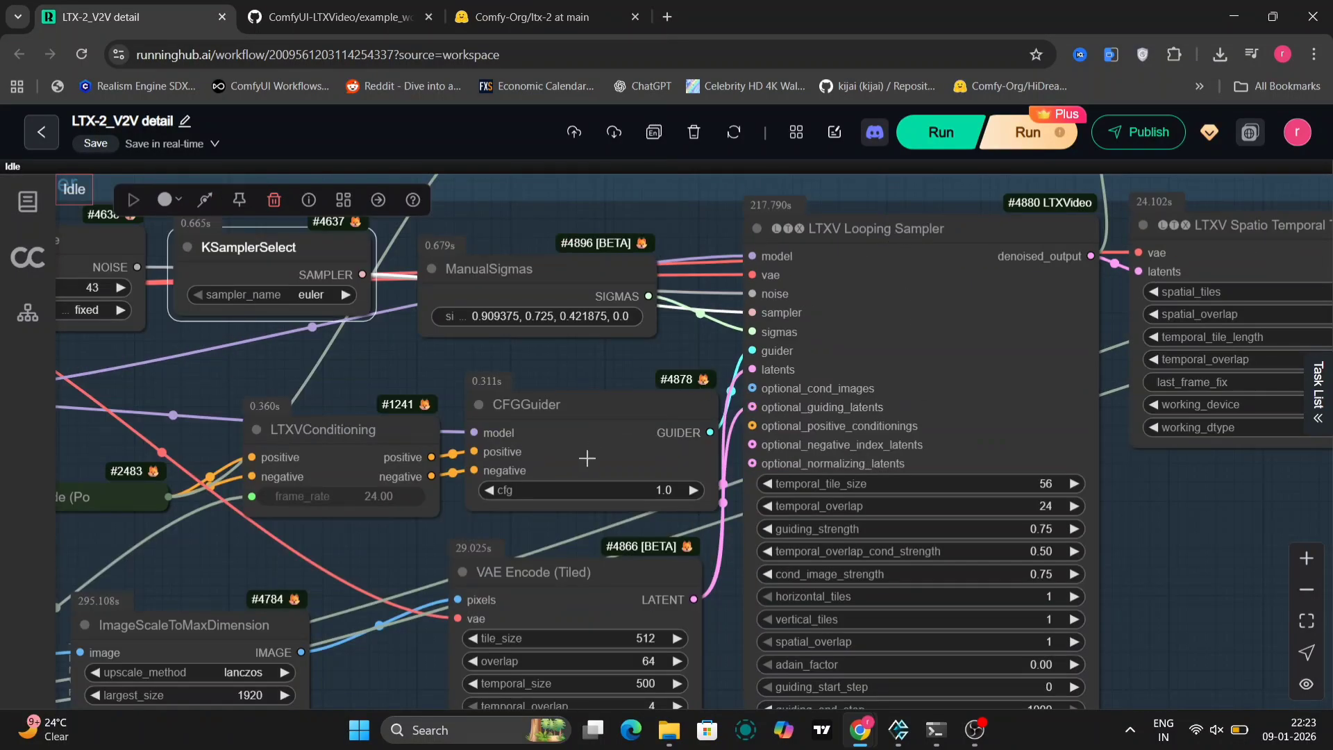
scroll(706, 547, "down", 3)
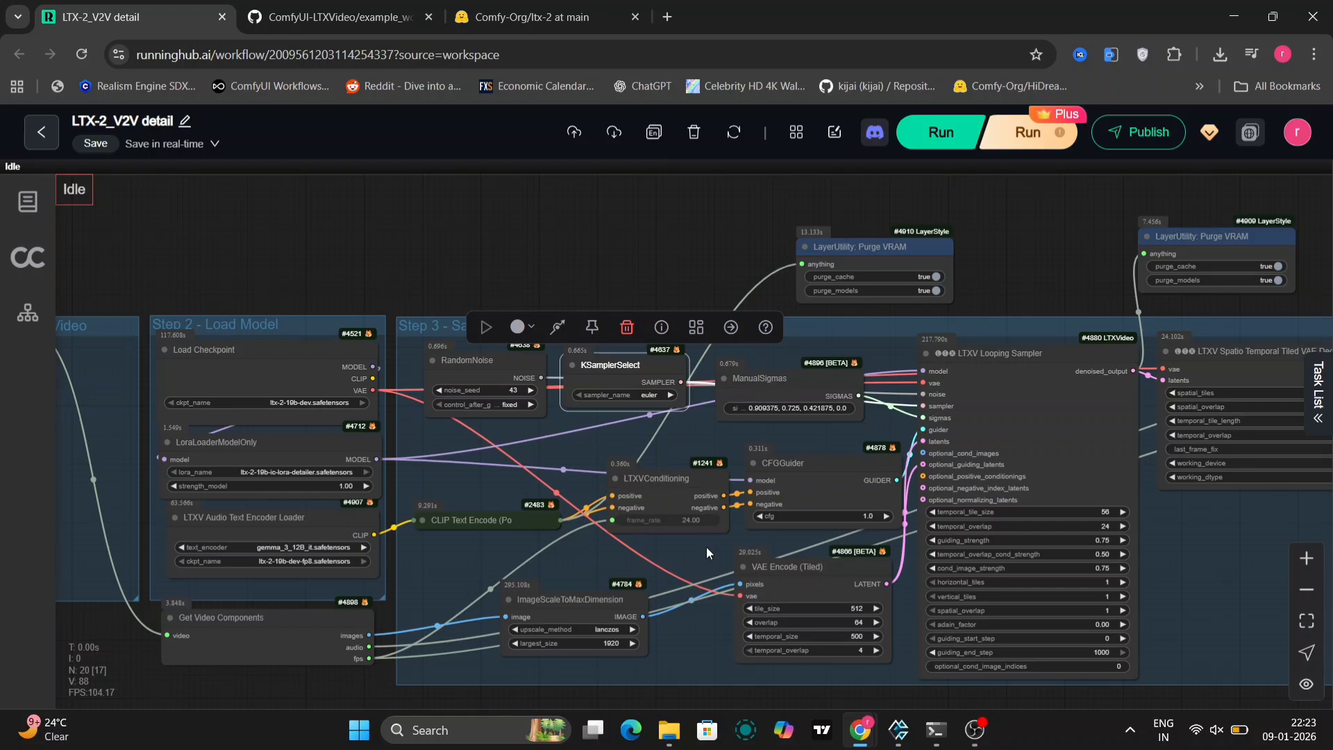
Zoom out and move the input Load Video node right next to the workflow graph
scroll(706, 552, "right", 10)
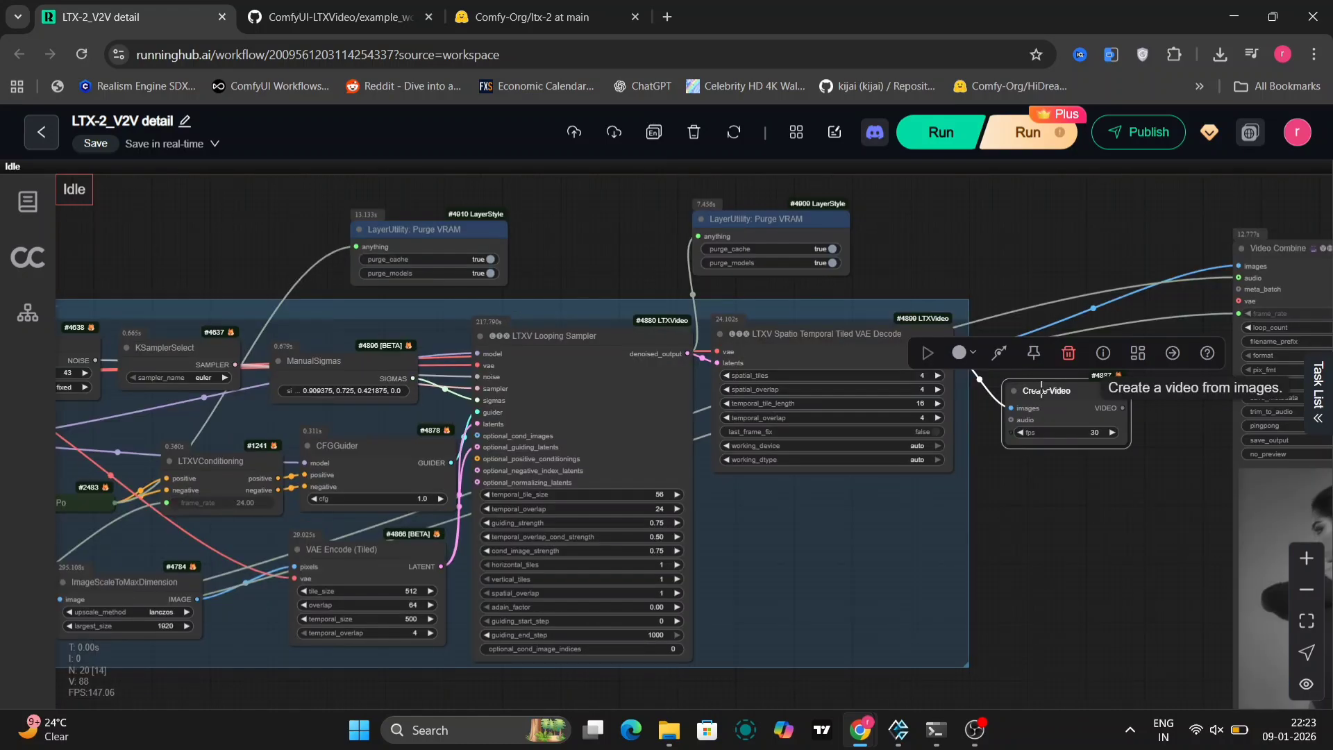
scroll(944, 344, "right", 1)
left_click_drag(945, 343, 594, 247)
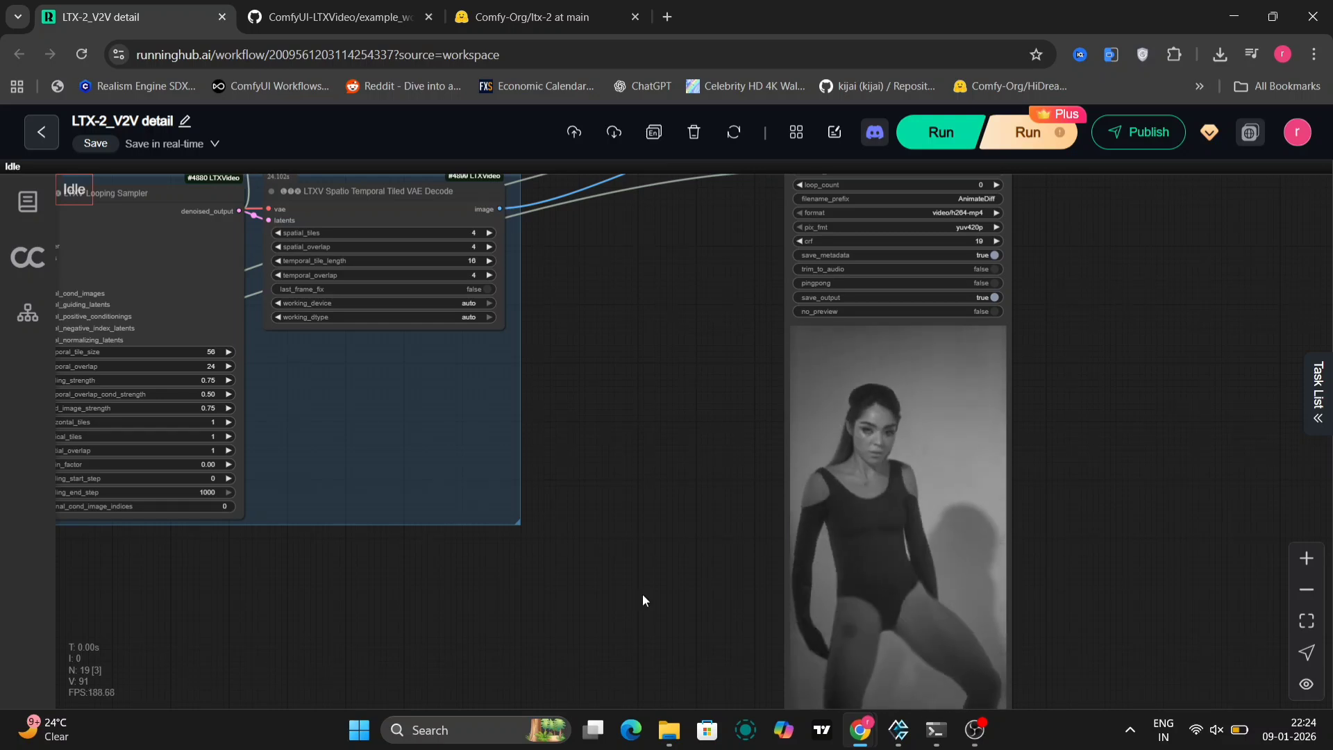
scroll(643, 594, "down", 10)
left_click_drag(643, 594, 701, 580)
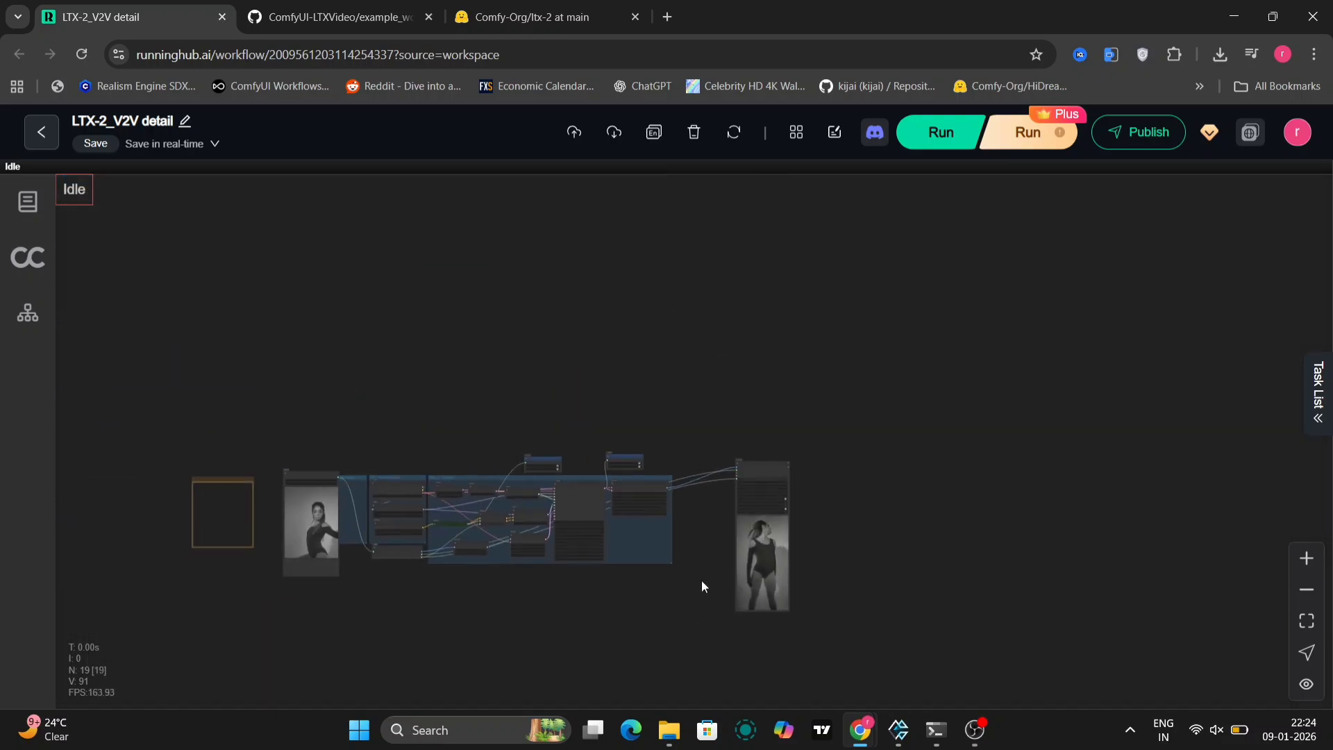
left_click(324, 481)
left_click_drag(312, 471, 841, 504)
left_click(841, 503)
left_click(910, 556)
Zoom into the input and Video Combine output previews to compare them side by side
scroll(911, 553, "up", 8)
left_click_drag(911, 553, 404, 347)
scroll(968, 490, "up", 6)
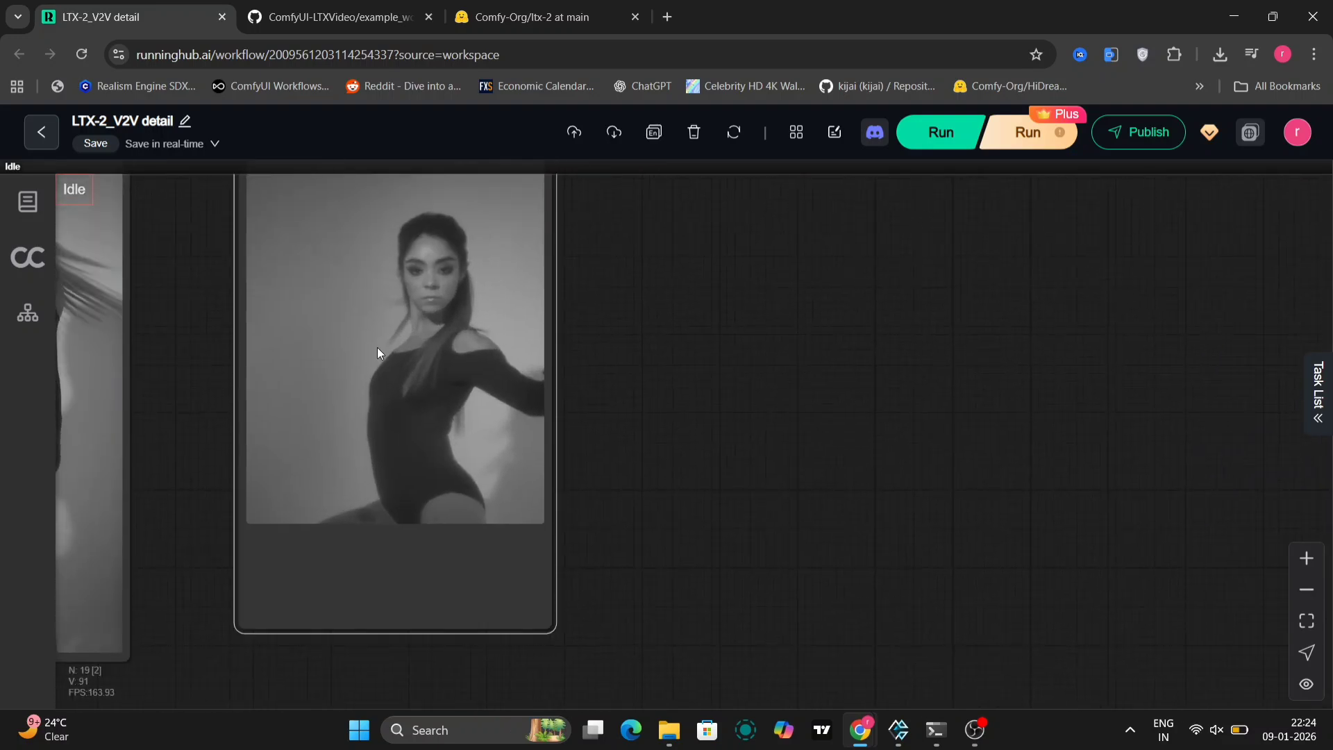
scroll(378, 347, "left", 5)
scroll(563, 524, "up", 5)
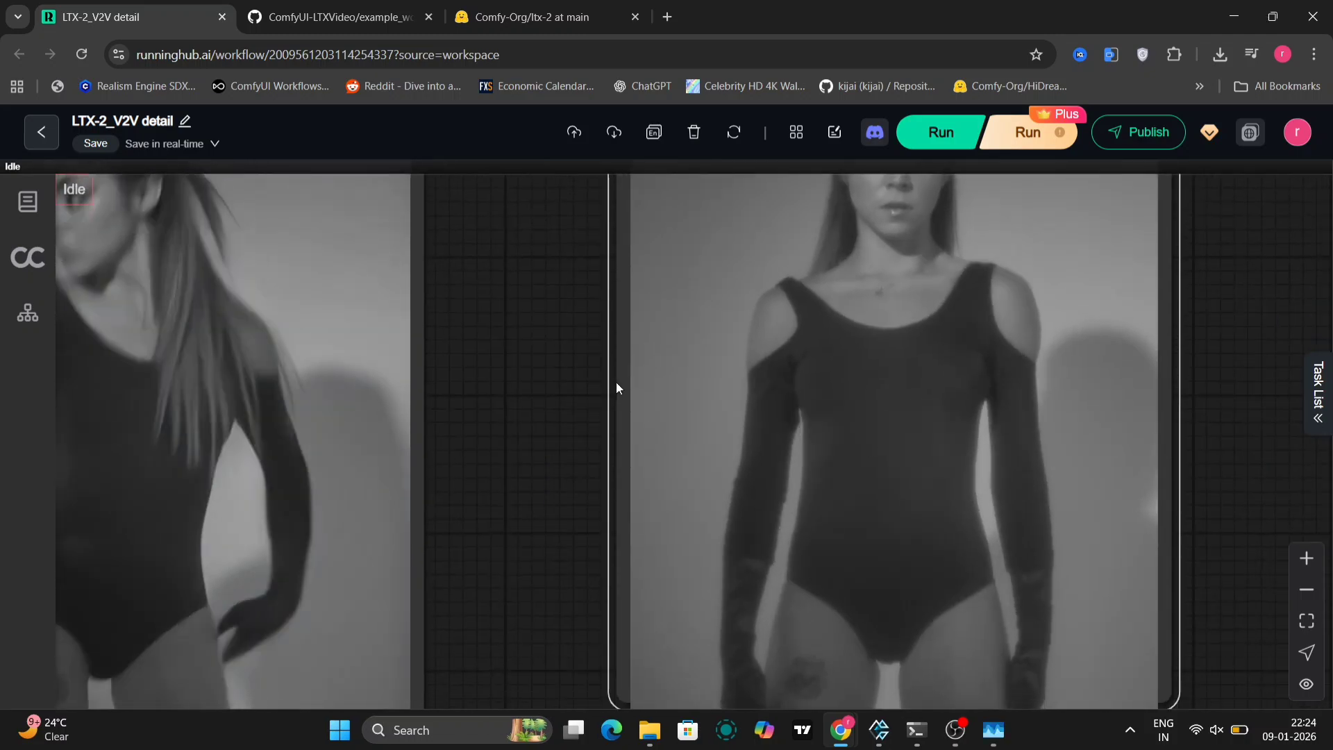
scroll(568, 363, "down", 3)
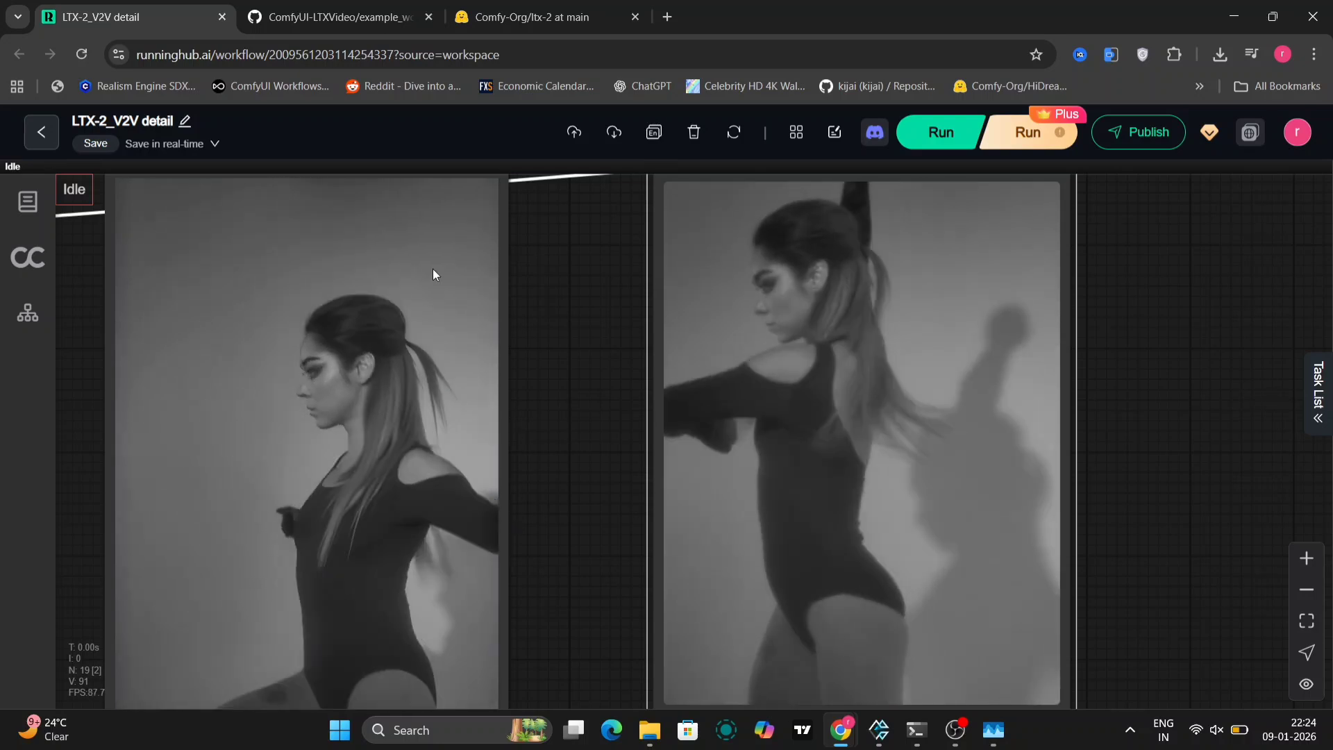
mouse_move(602, 540)
left_mouse_down()
mouse_move(601, 336)
mouse_move(467, 407)
mouse_move(432, 465)
mouse_move(607, 521)
left_mouse_up()
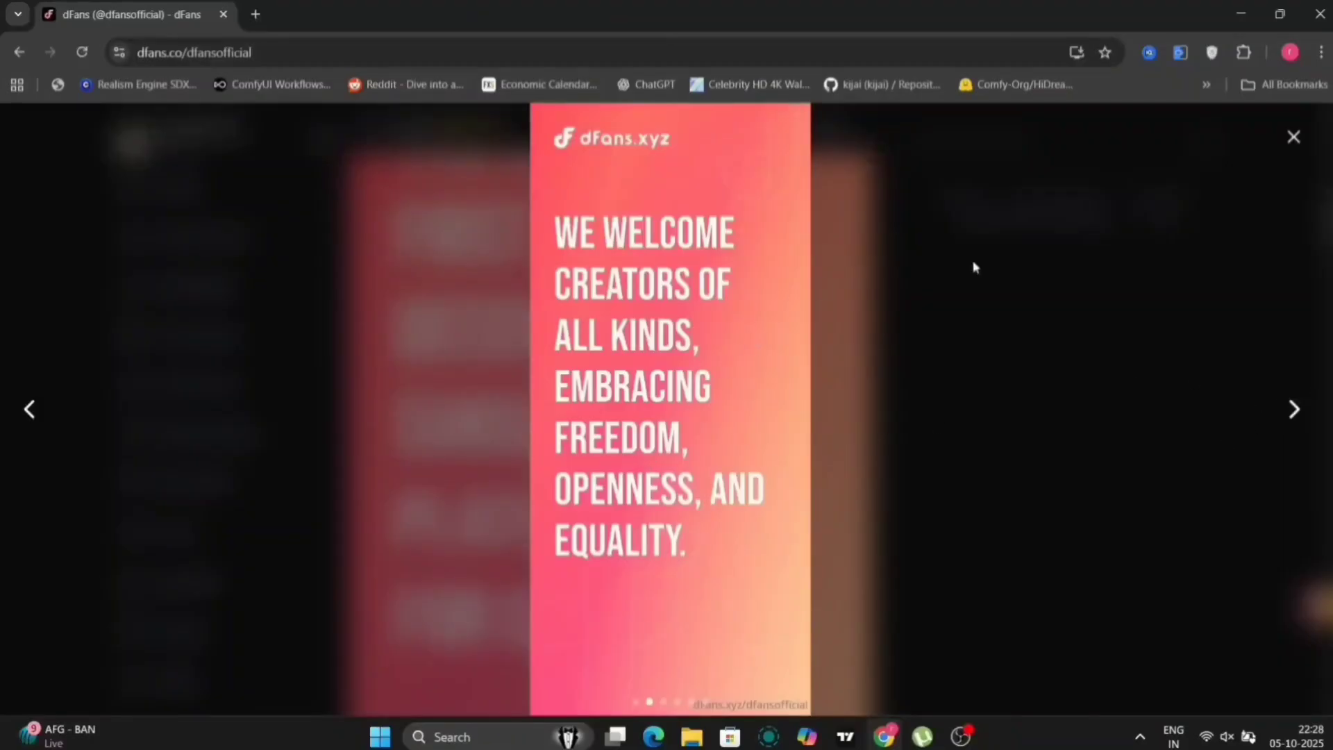
Advance a promo slide, then close and reopen the official post's slide viewer at the first slide
left_click(1297, 420)
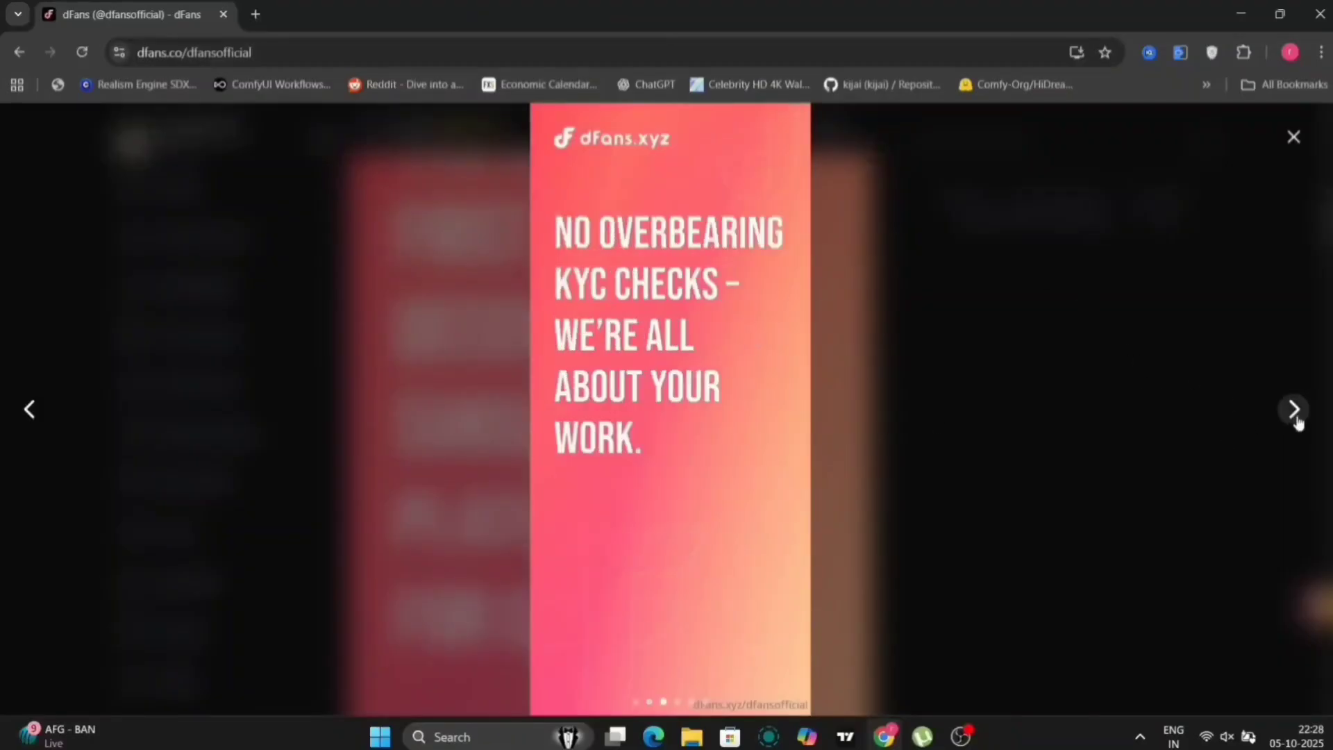
left_click(1294, 138)
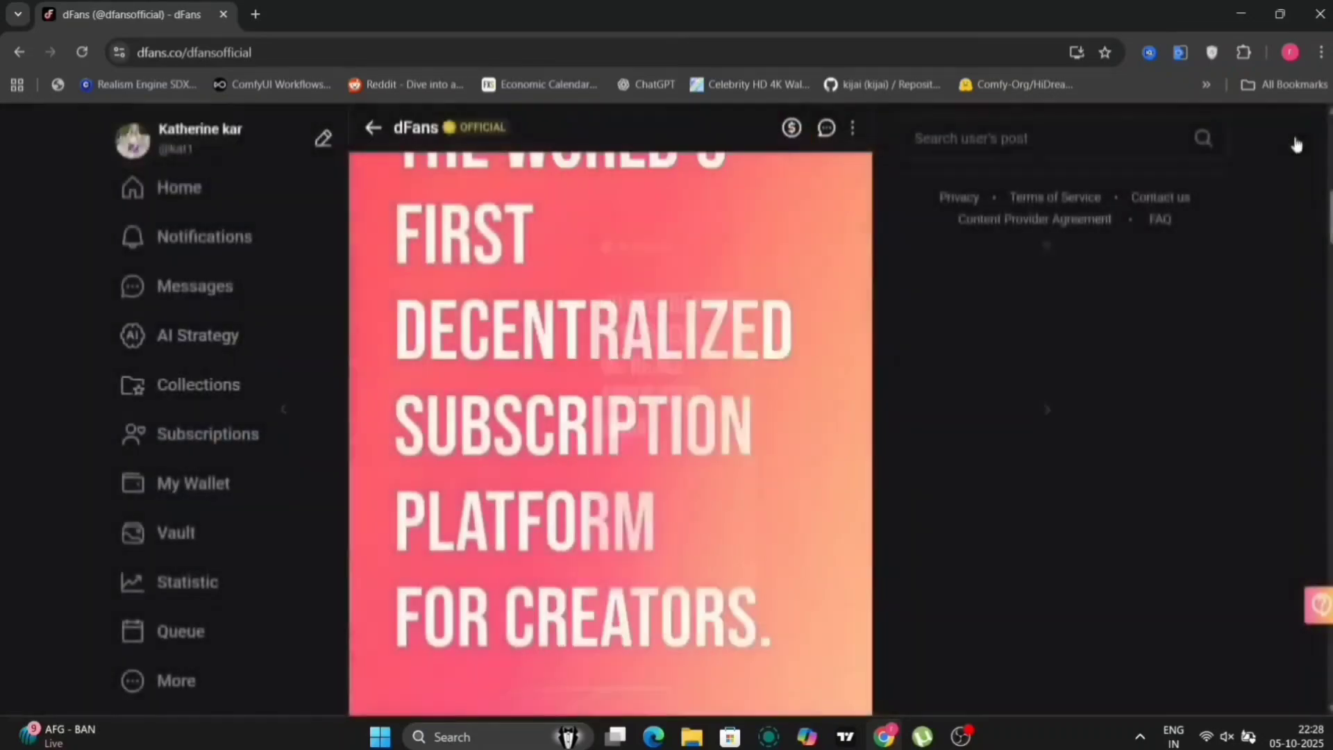
left_click(816, 452)
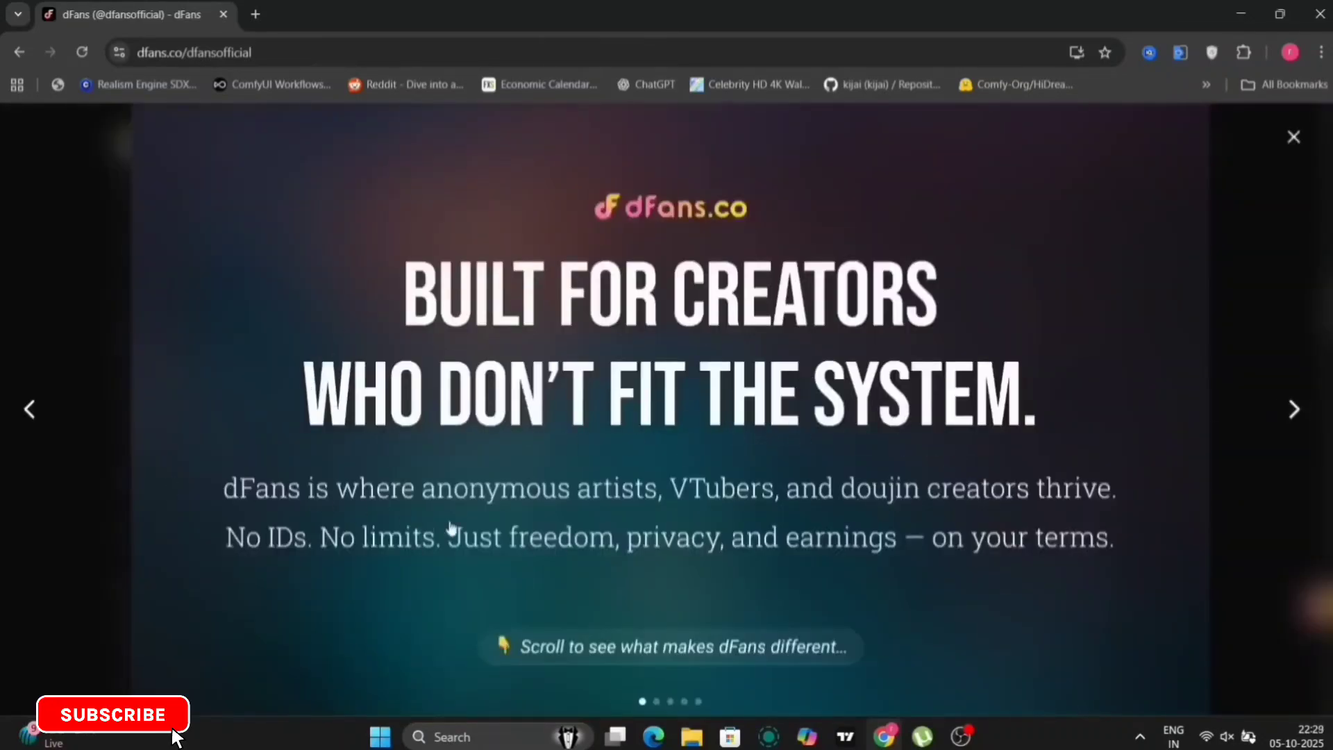
left_click(1294, 137)
left_click(813, 451)
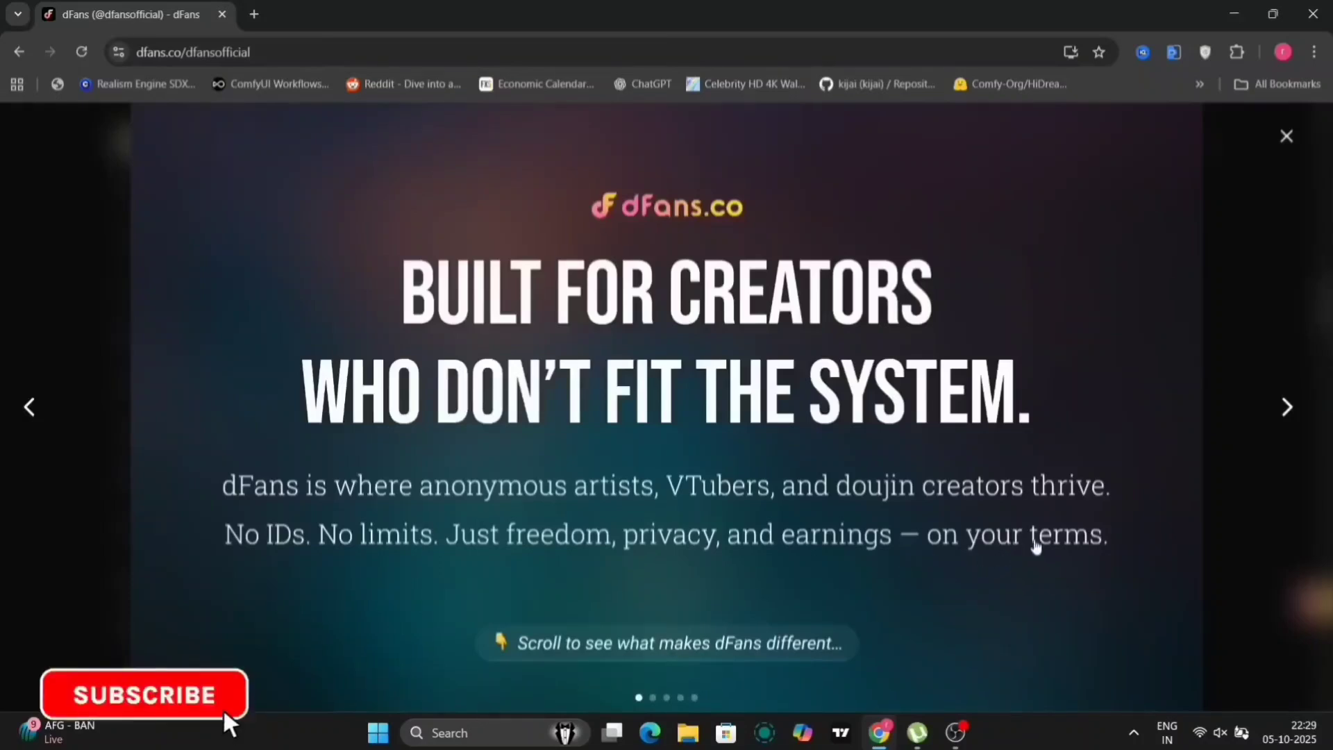
Page through every slide from 'No ID. No limits.' to 'AI that works while you sleep.', then close the viewer
left_click(1287, 408)
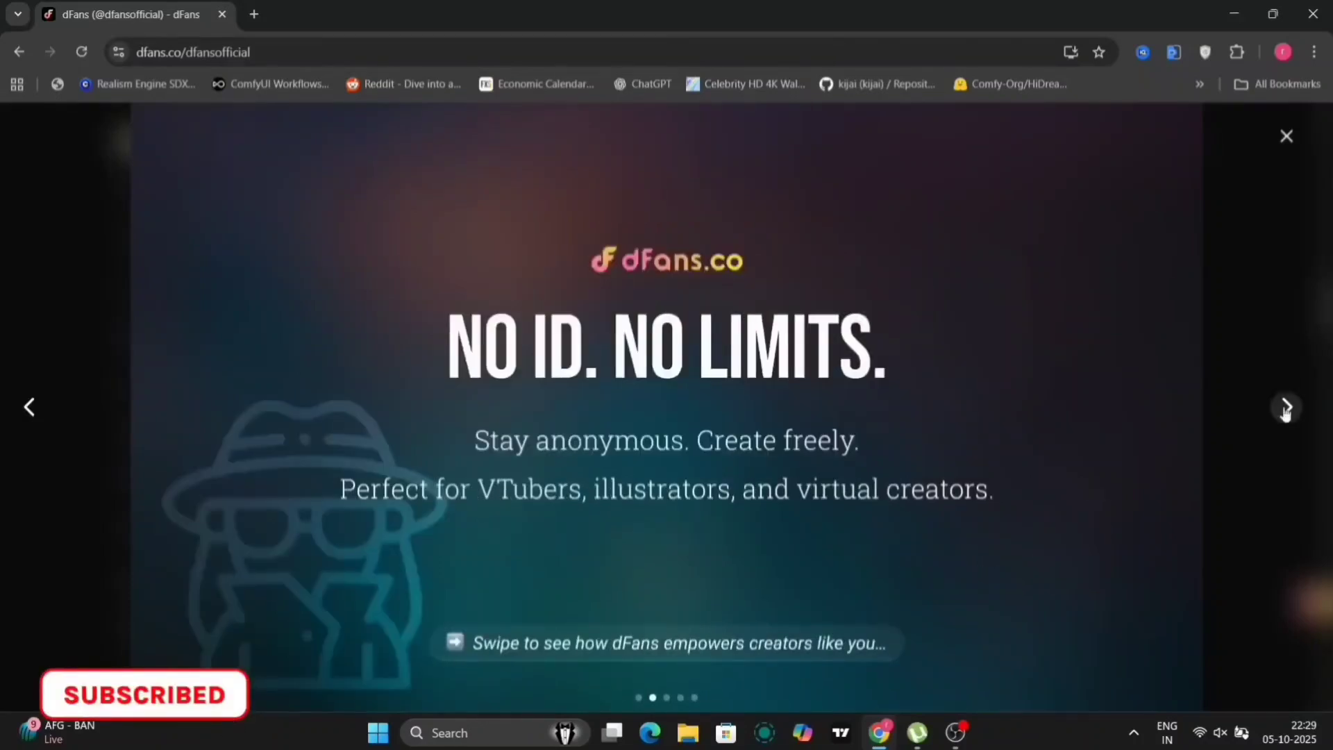
left_click(1287, 408)
left_click(1287, 408)
left_click(1287, 408)
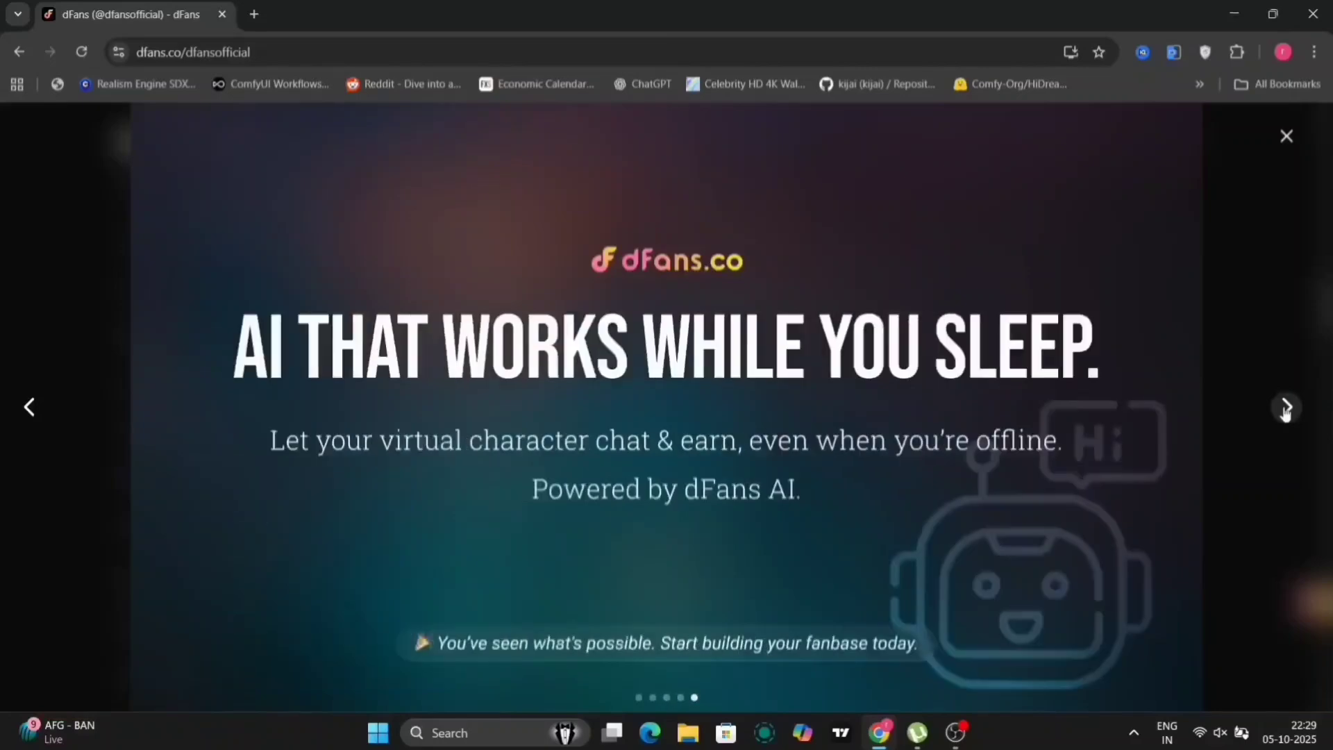
left_click(1287, 408)
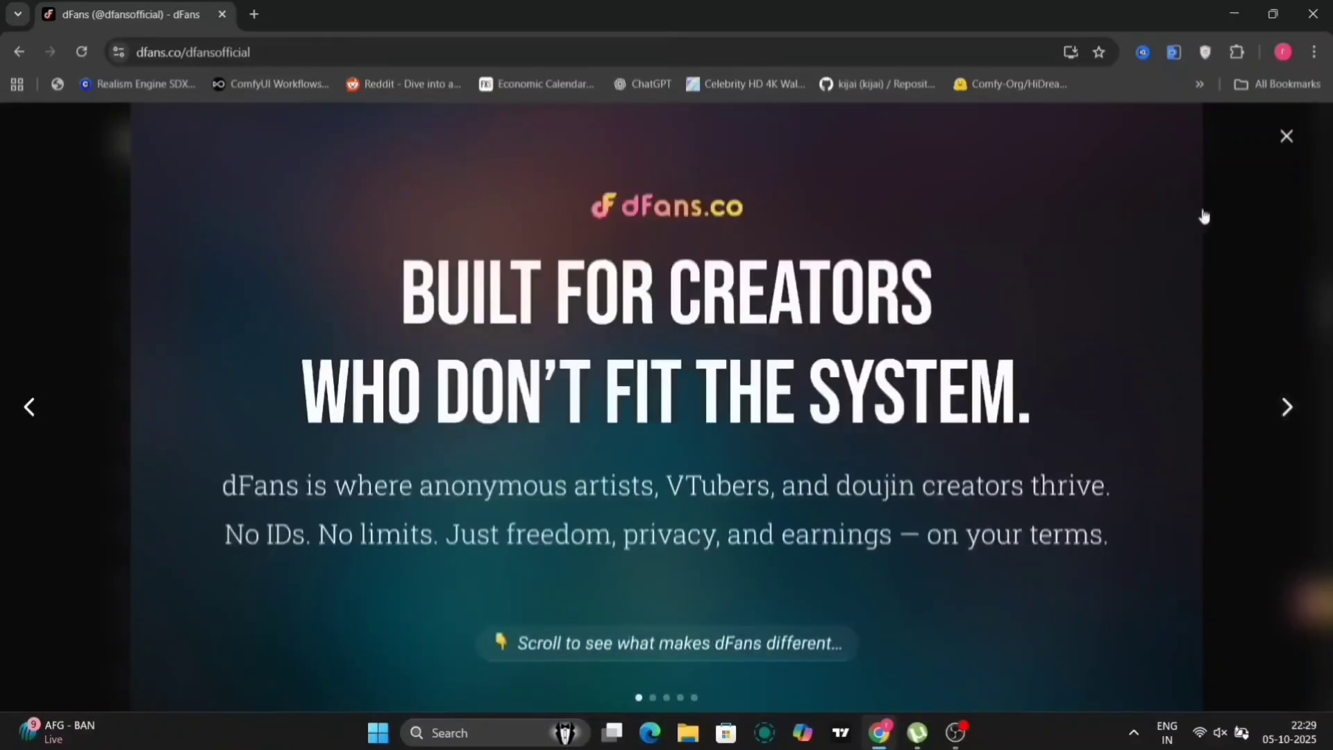
left_click(1285, 138)
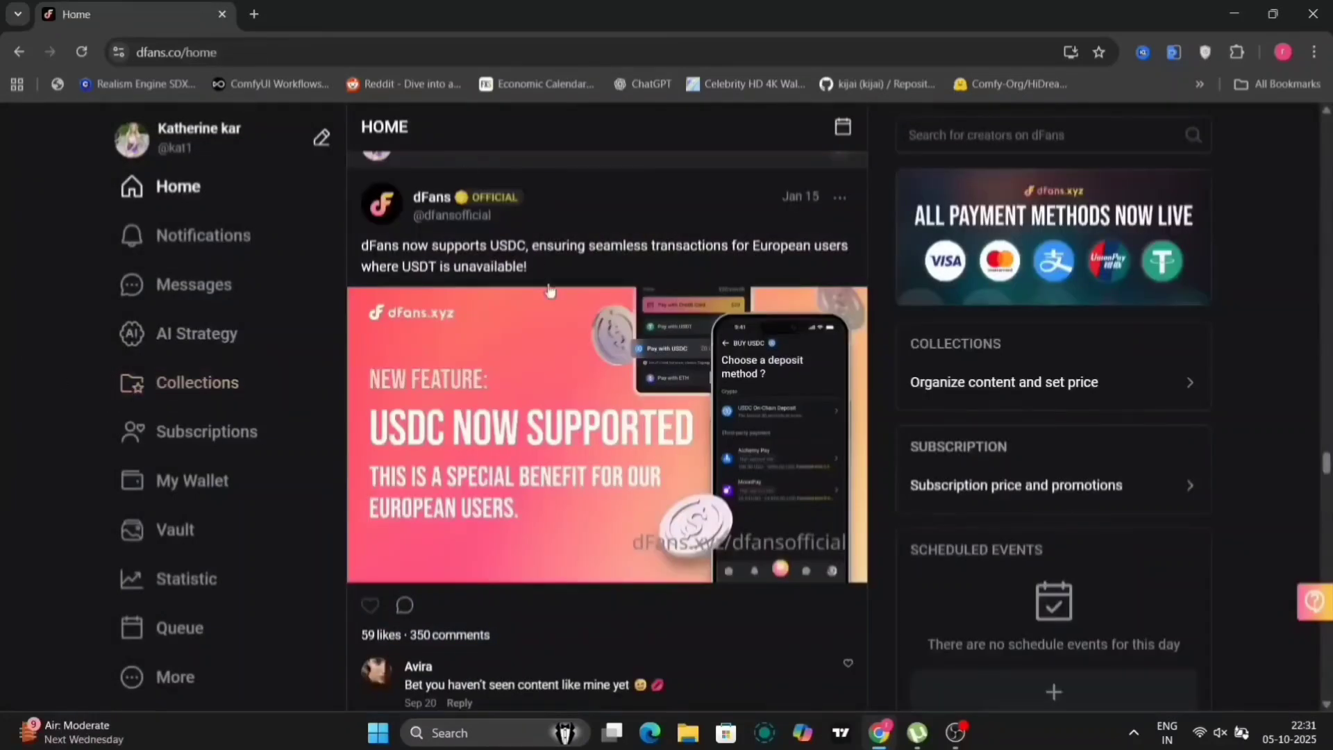
Open AI Analytics and view the 2025-09-16 – 2025-09-29 analytics report
left_click(178, 337)
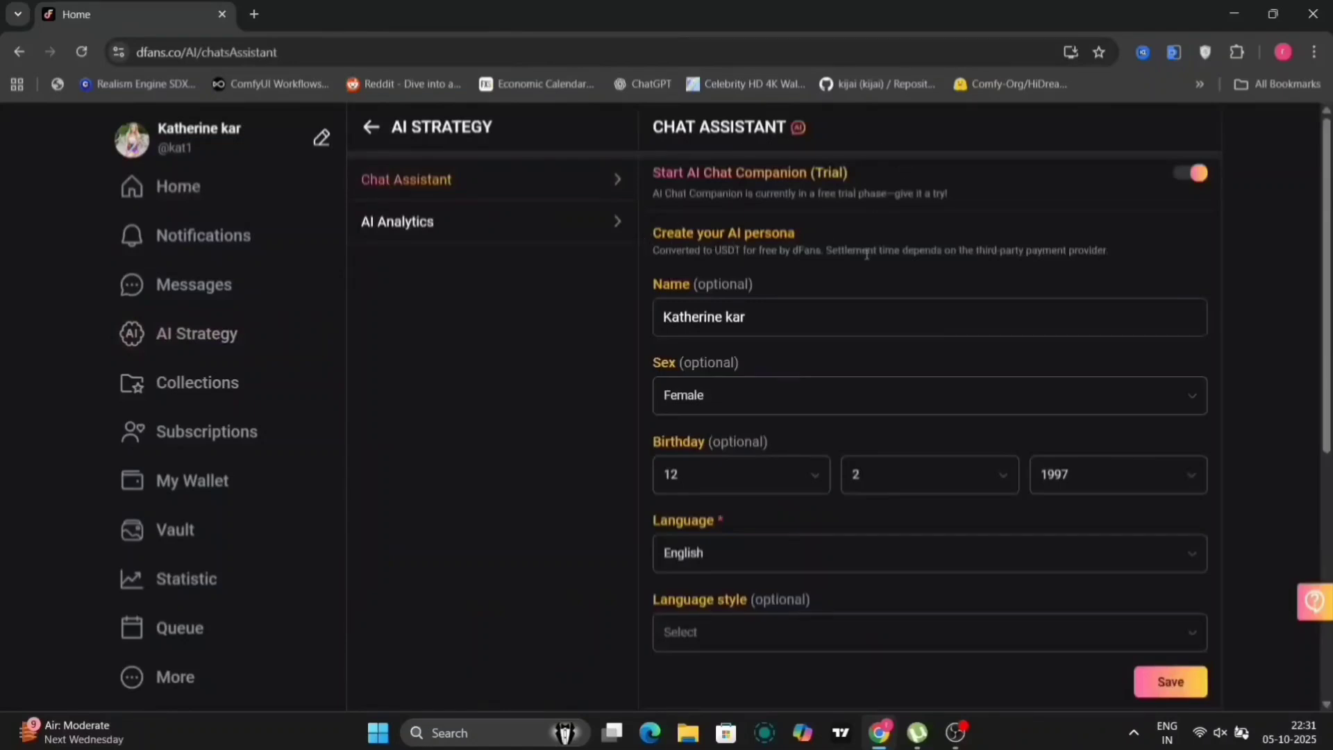
scroll(1013, 253, "down", 5)
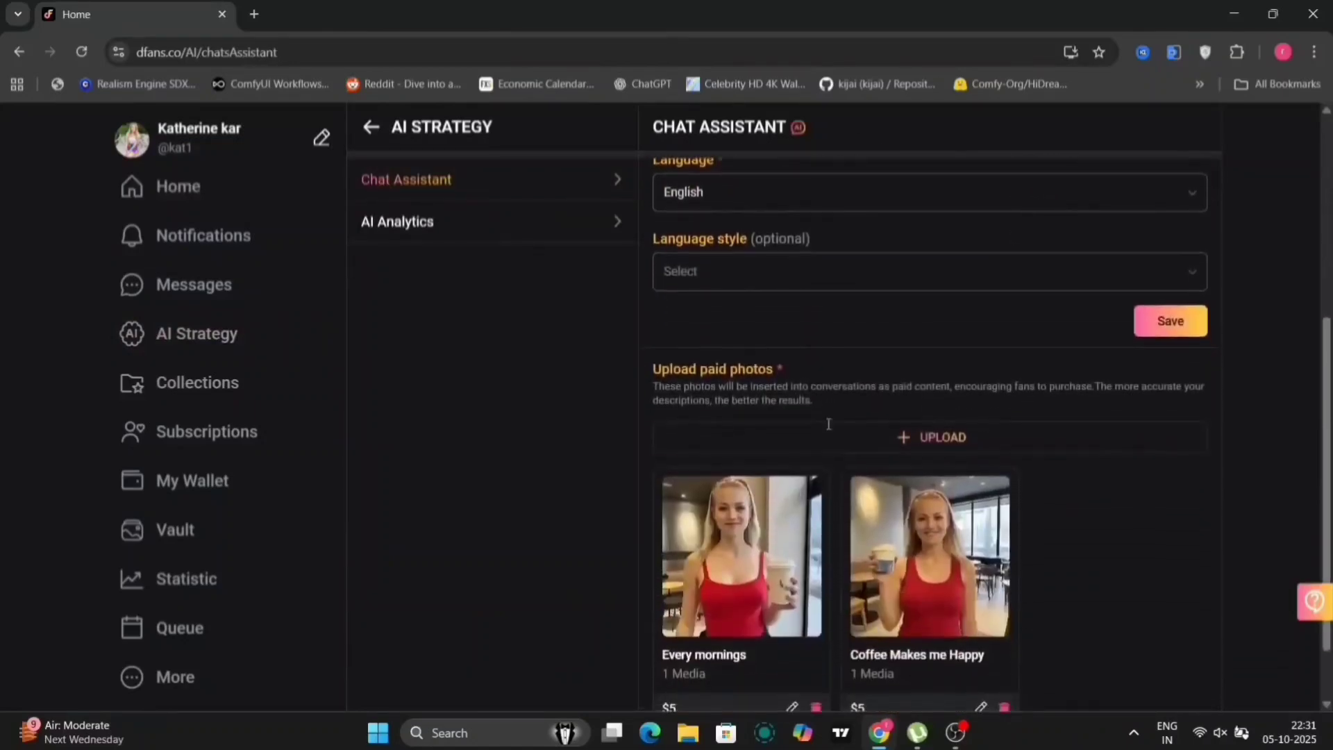
left_click(546, 226)
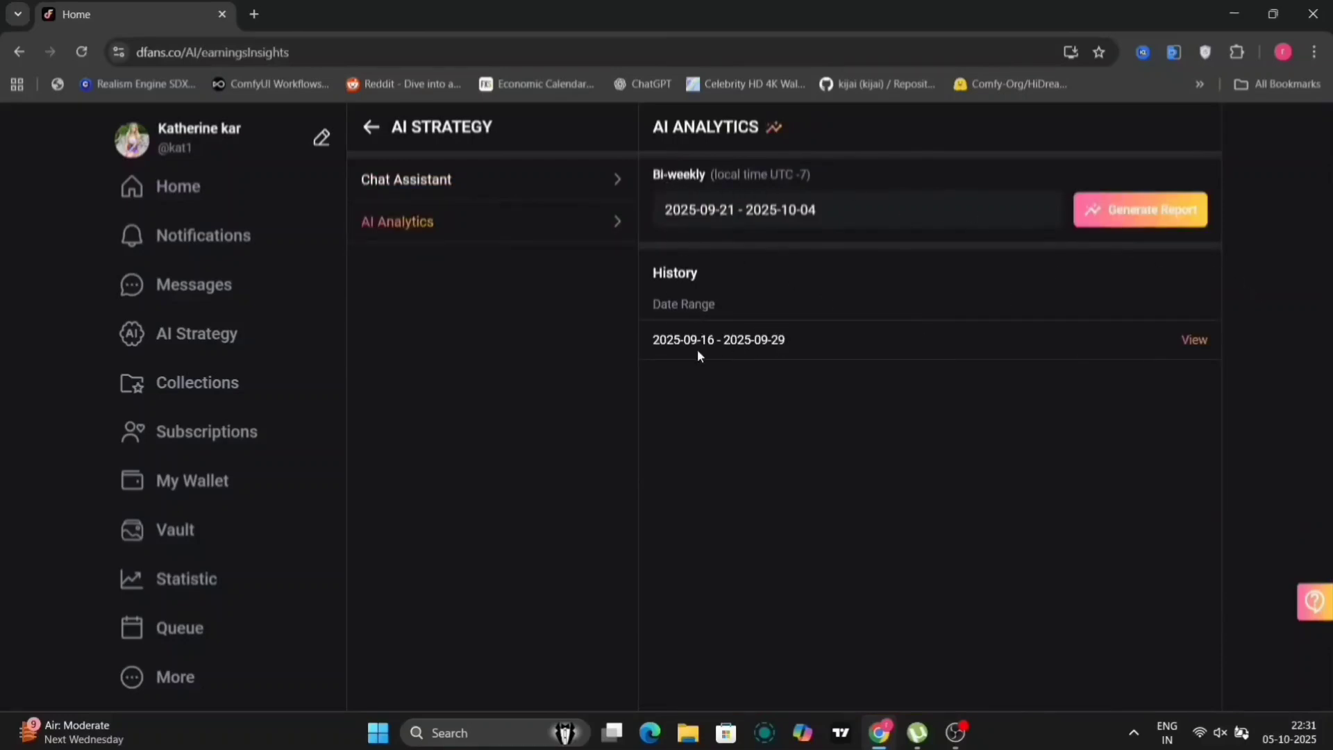
left_click(1195, 340)
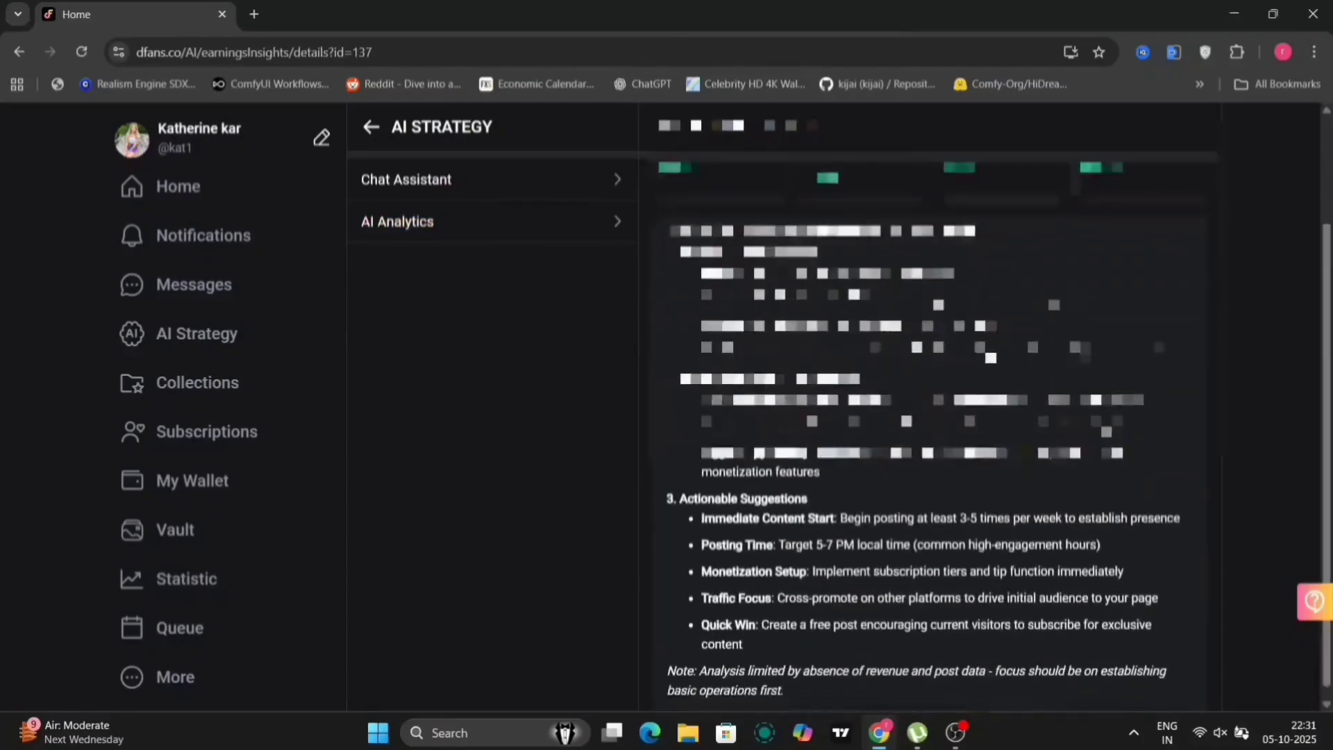
scroll(924, 438, "down", 1)
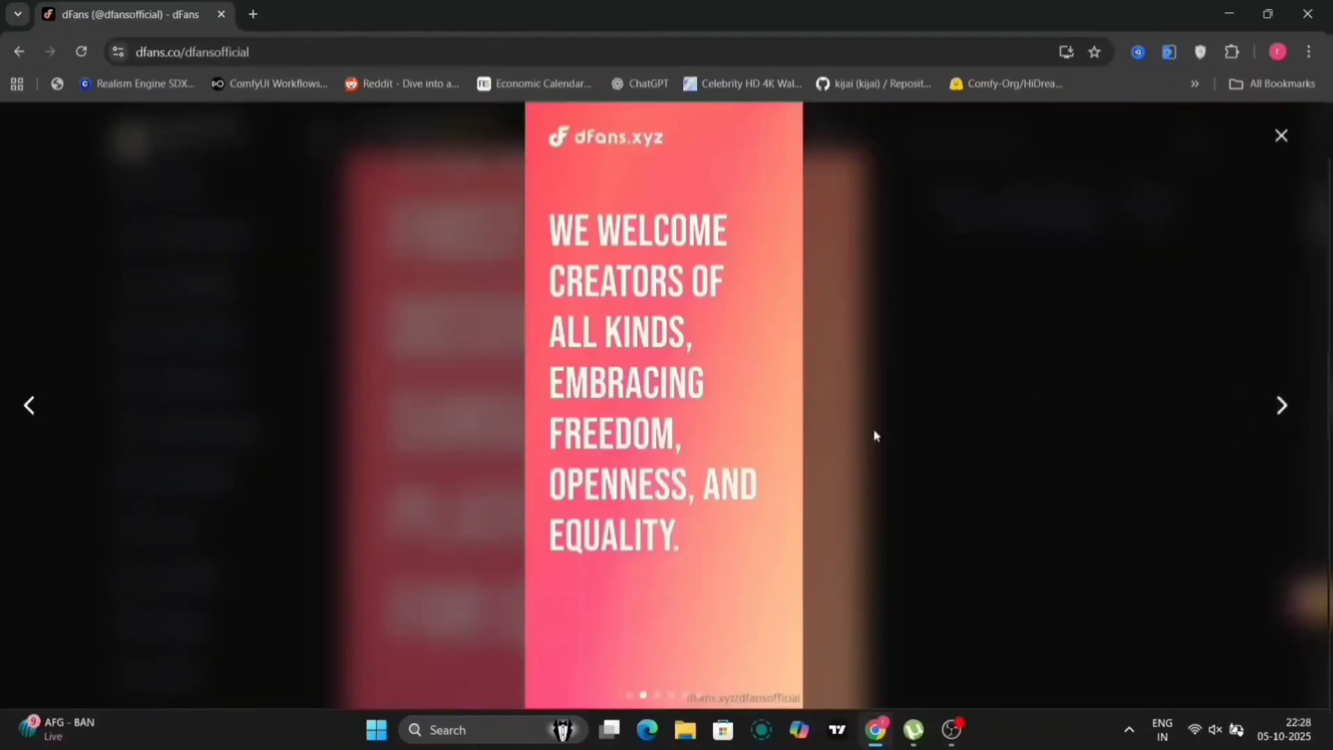
Advance the post's slides to 'No overbearing KYC checks', then close and reopen them at the first slide
left_click(1283, 407)
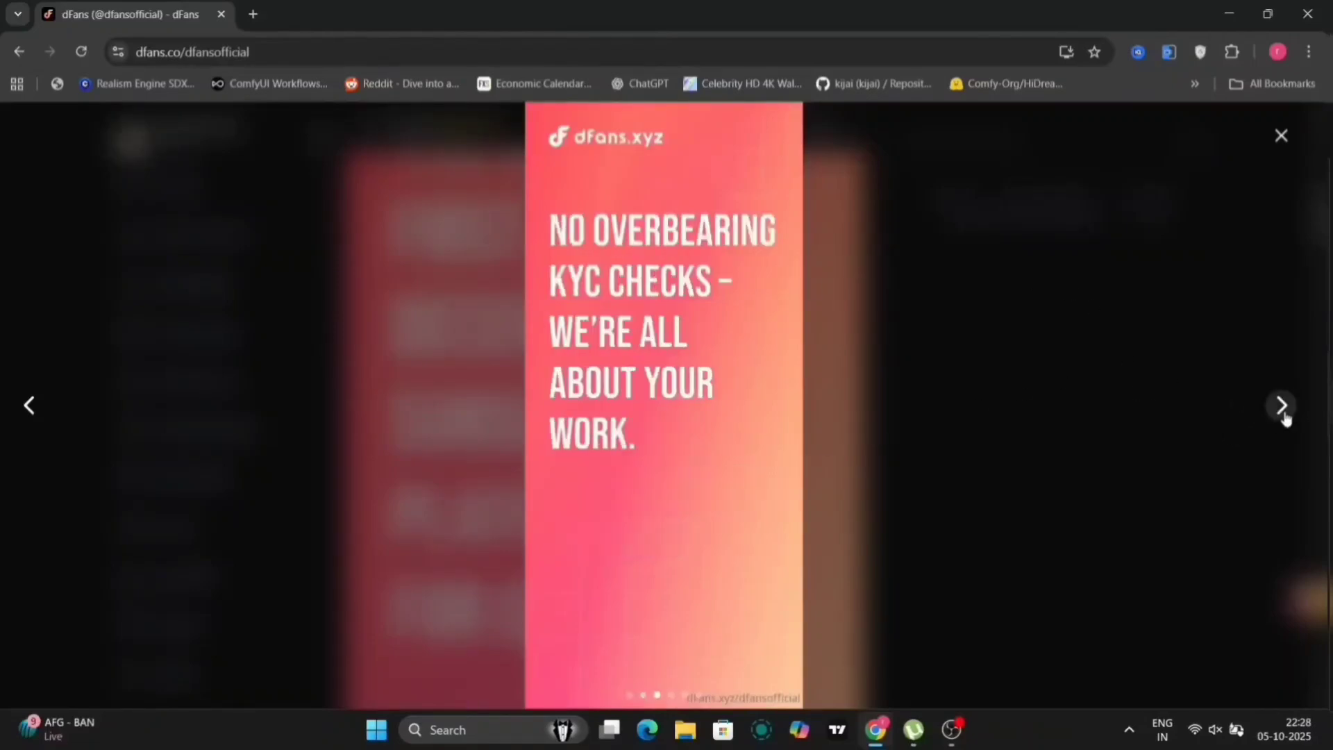
left_click(1281, 136)
left_click(809, 448)
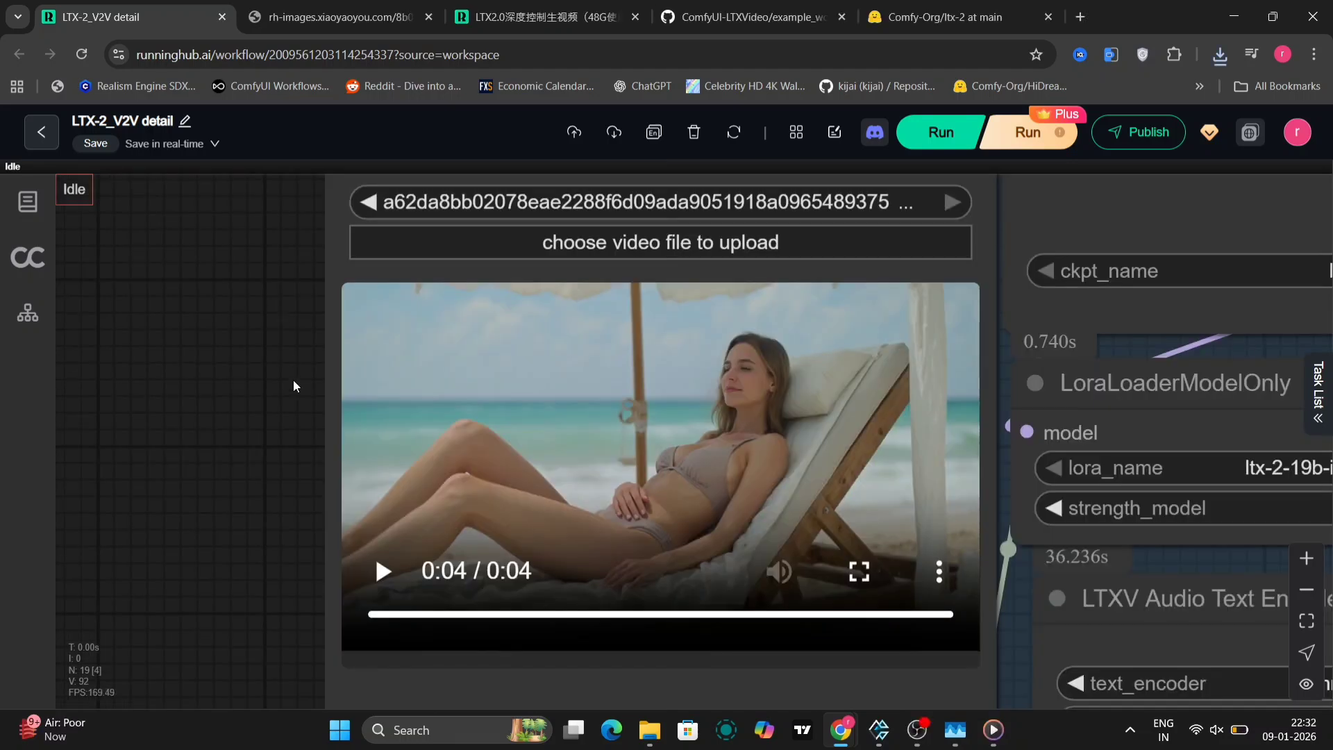
Replay the uploaded beach input video and watch it full screen
scroll(295, 381, "right", 3)
left_click(260, 525)
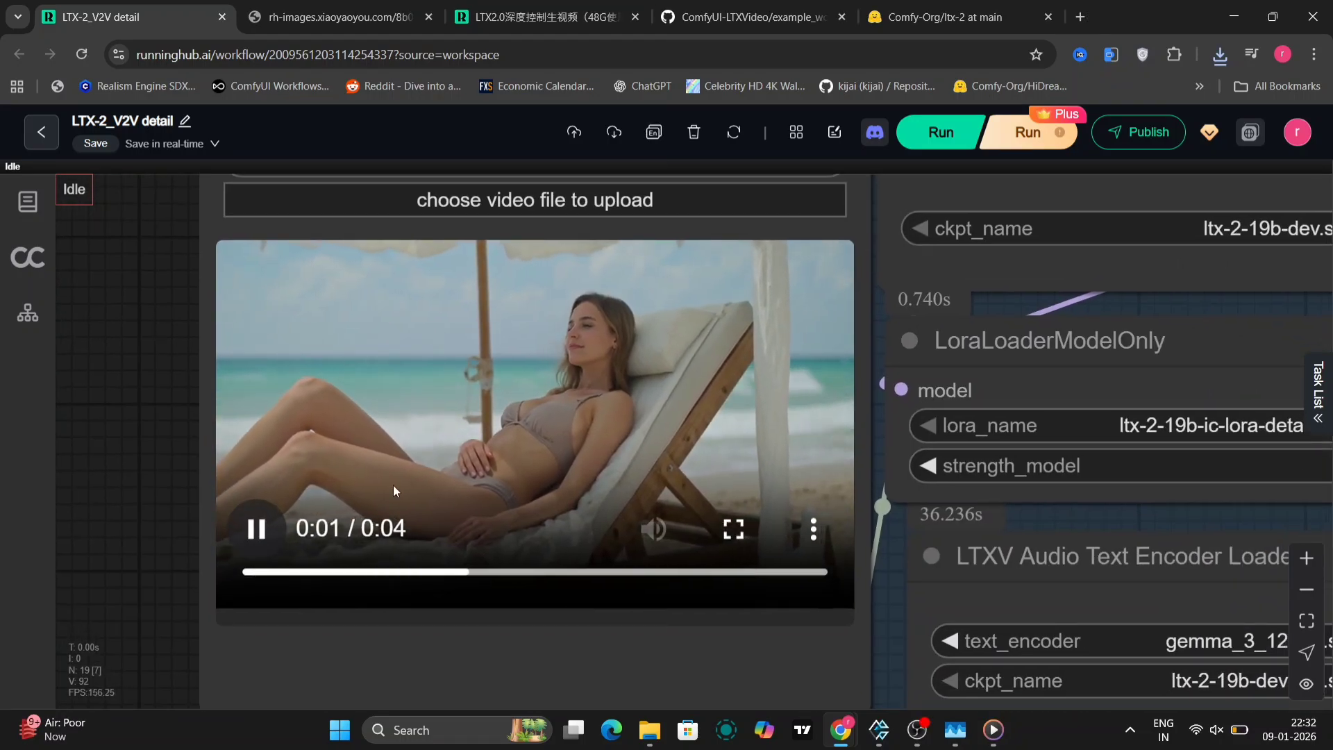
left_click(733, 530)
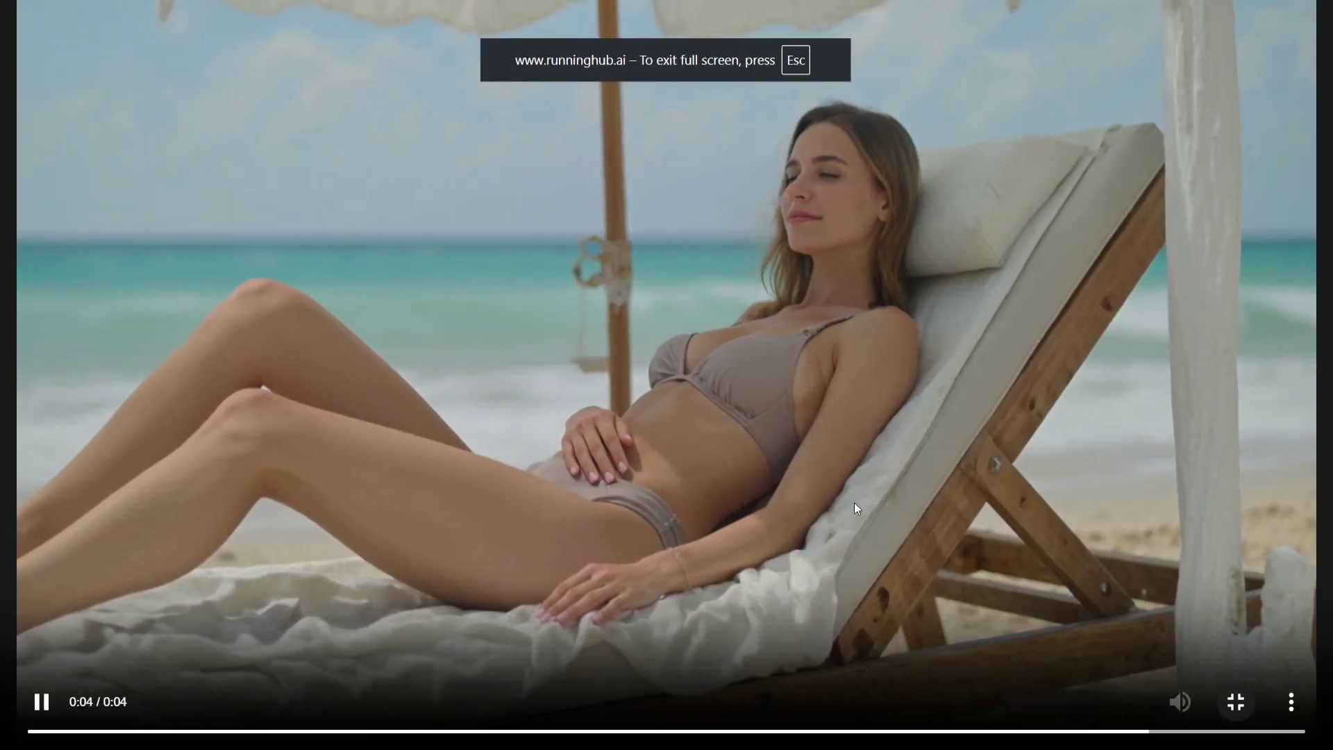
left_click(42, 702)
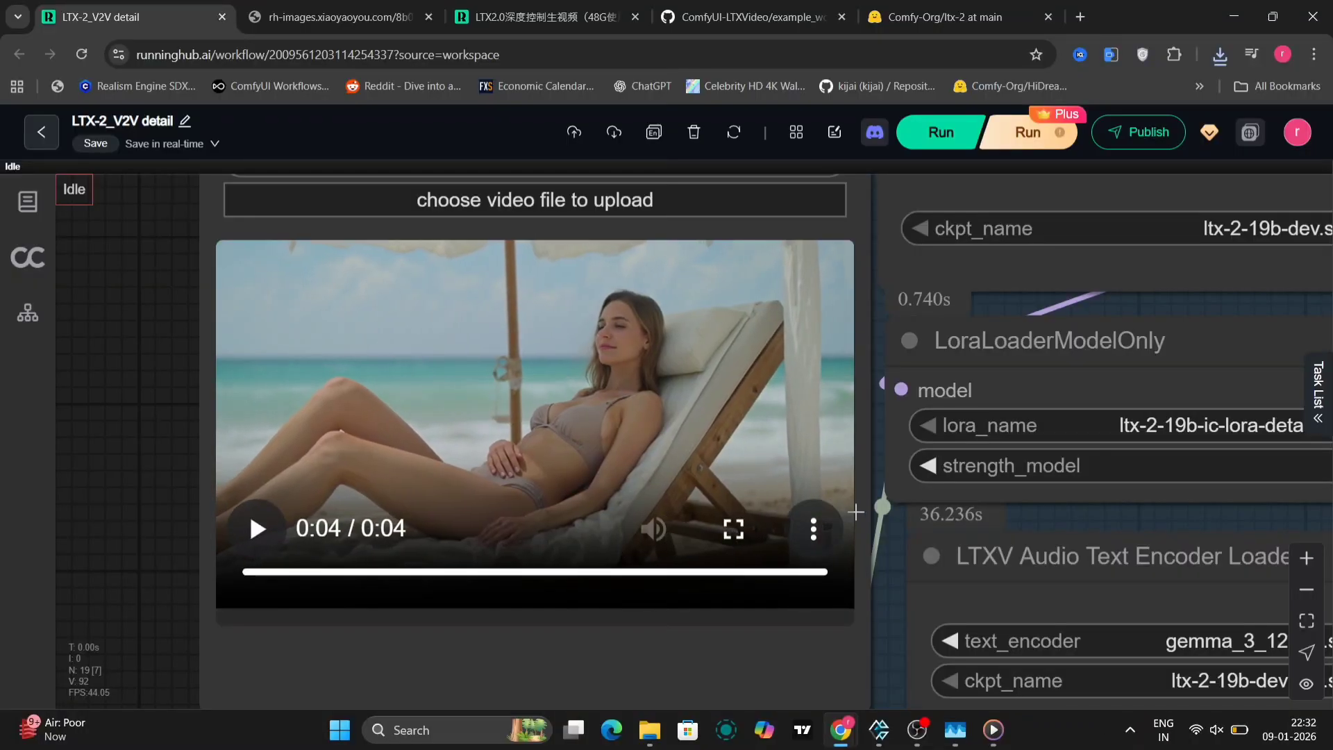
Pan past the Step 3 sampler and Tiled VAE Decode nodes to the Video Combine preview
scroll(886, 528, "down", 3)
left_click_drag(1210, 603, 404, 460)
left_click_drag(794, 617, 366, 651)
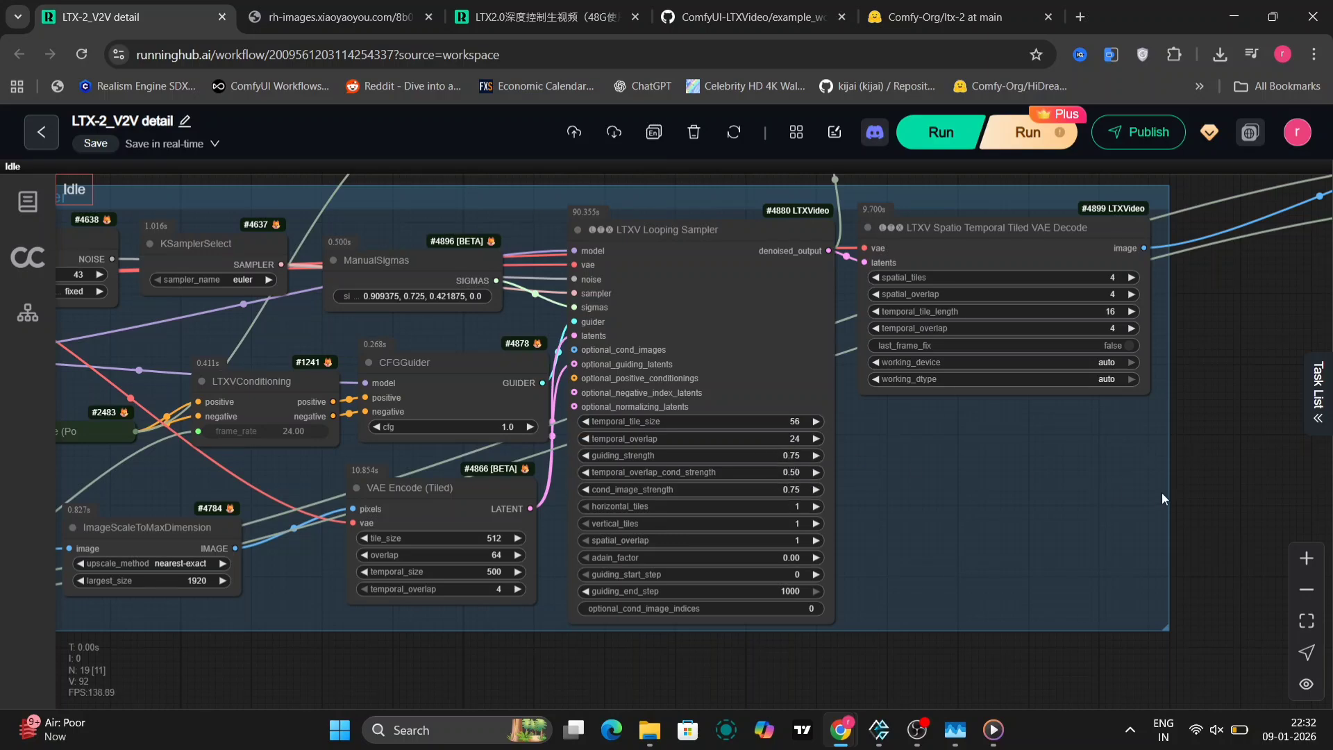
left_click_drag(1228, 489, 335, 468)
Open the detailed output mp4 in its own tab, replay it, then close the tab
scroll(597, 474, "up", 15)
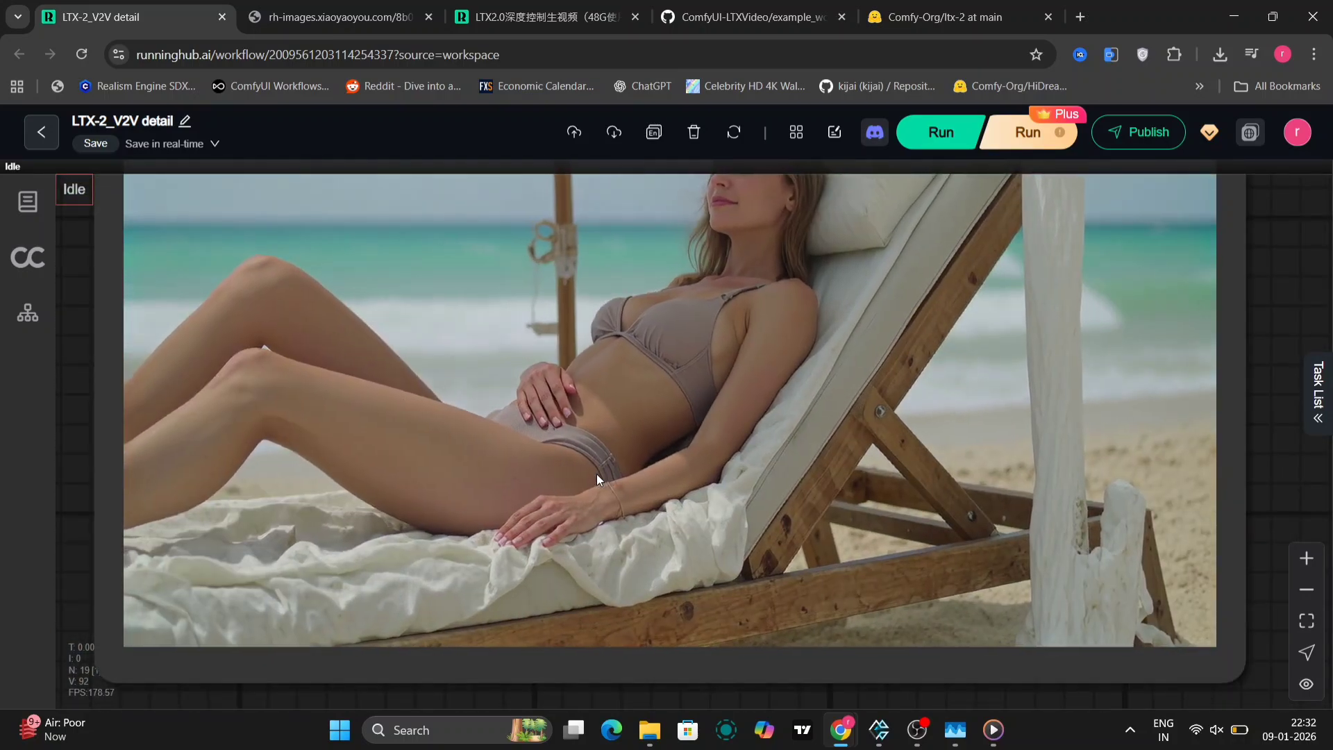
scroll(597, 474, "down", 5)
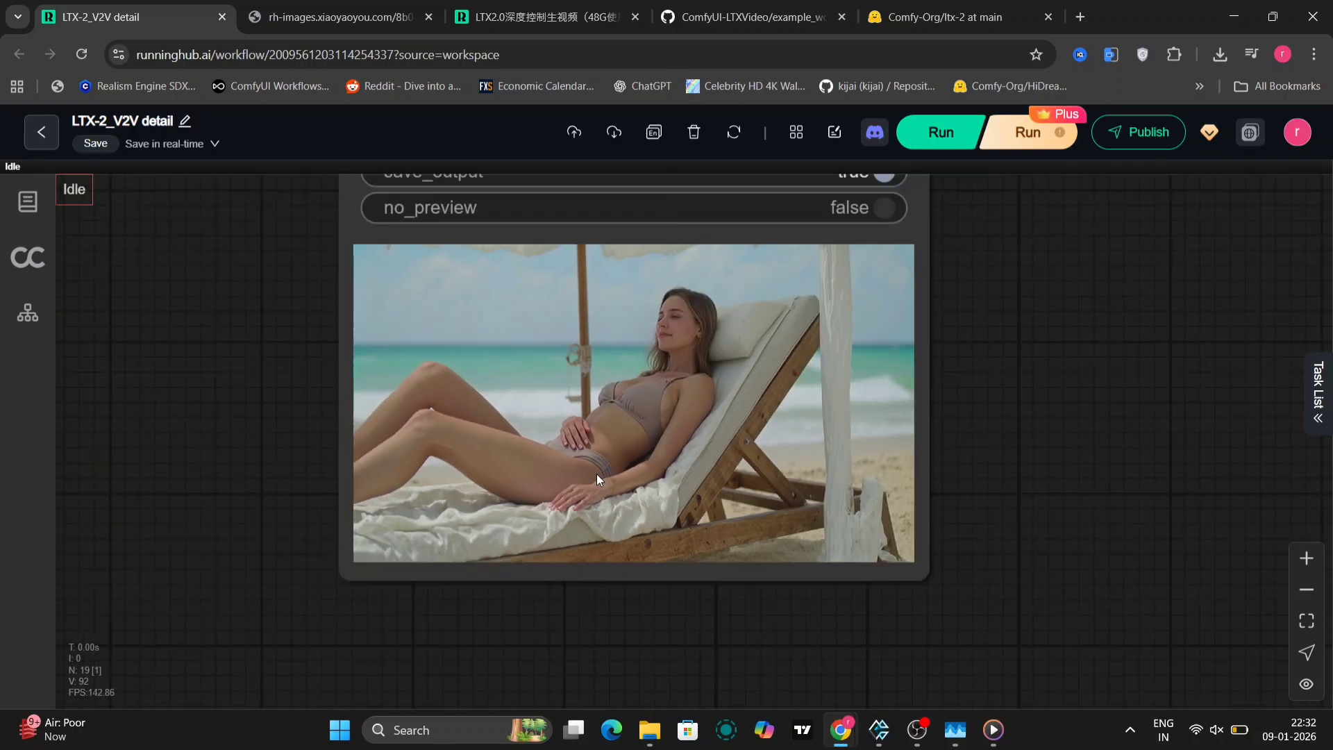
left_click(310, 12)
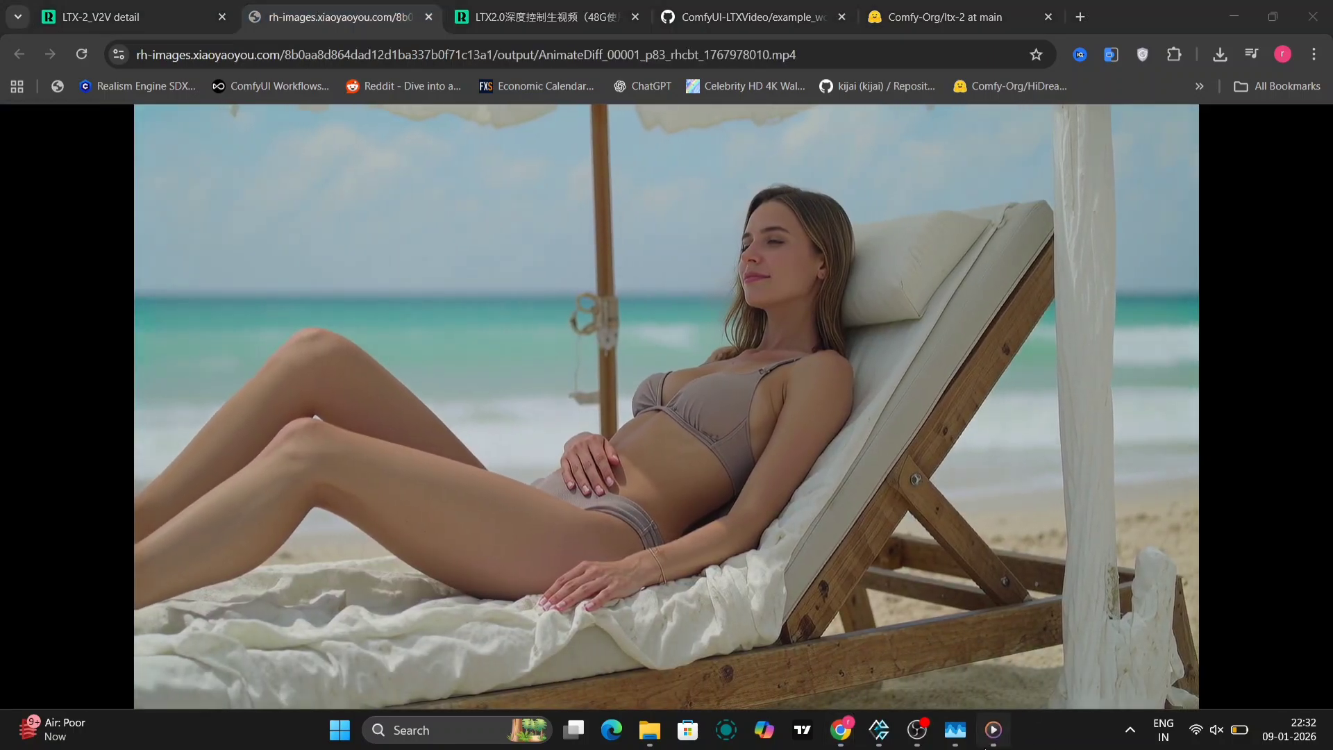
left_click(993, 729)
left_click(994, 729)
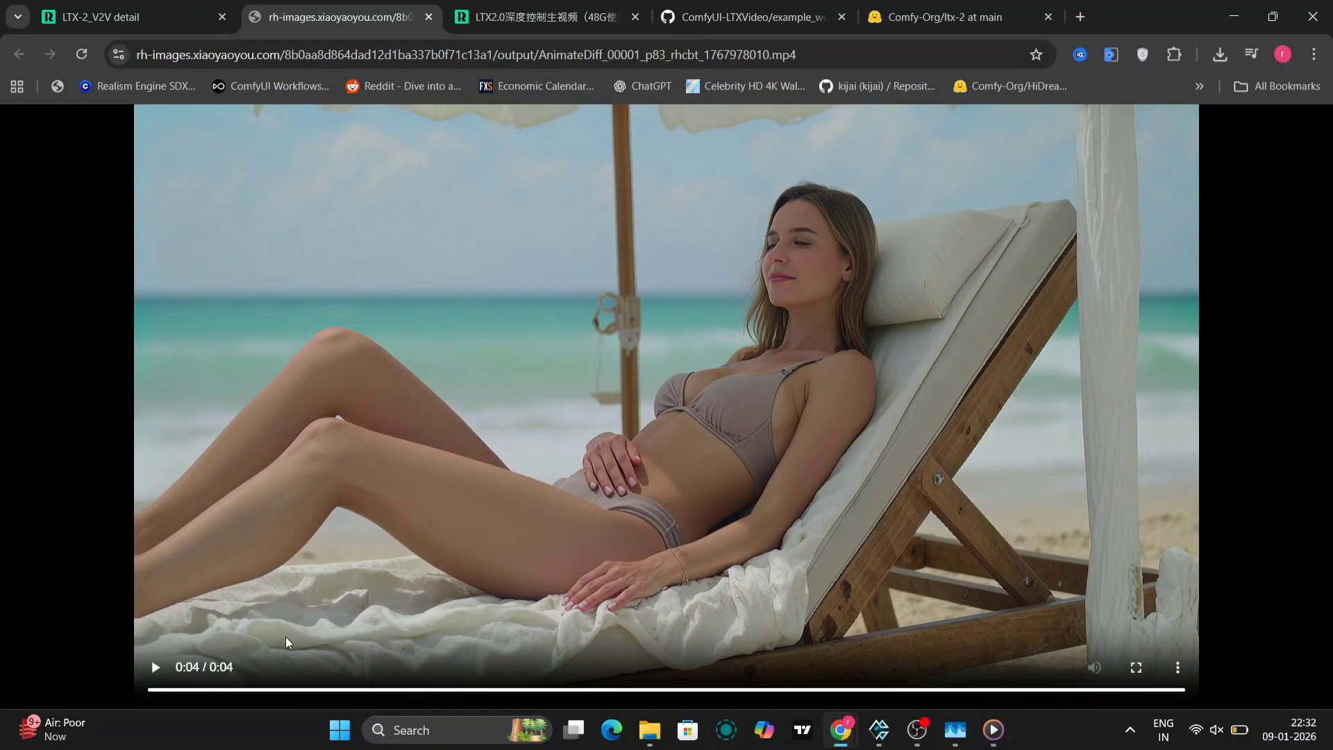
left_click(154, 667)
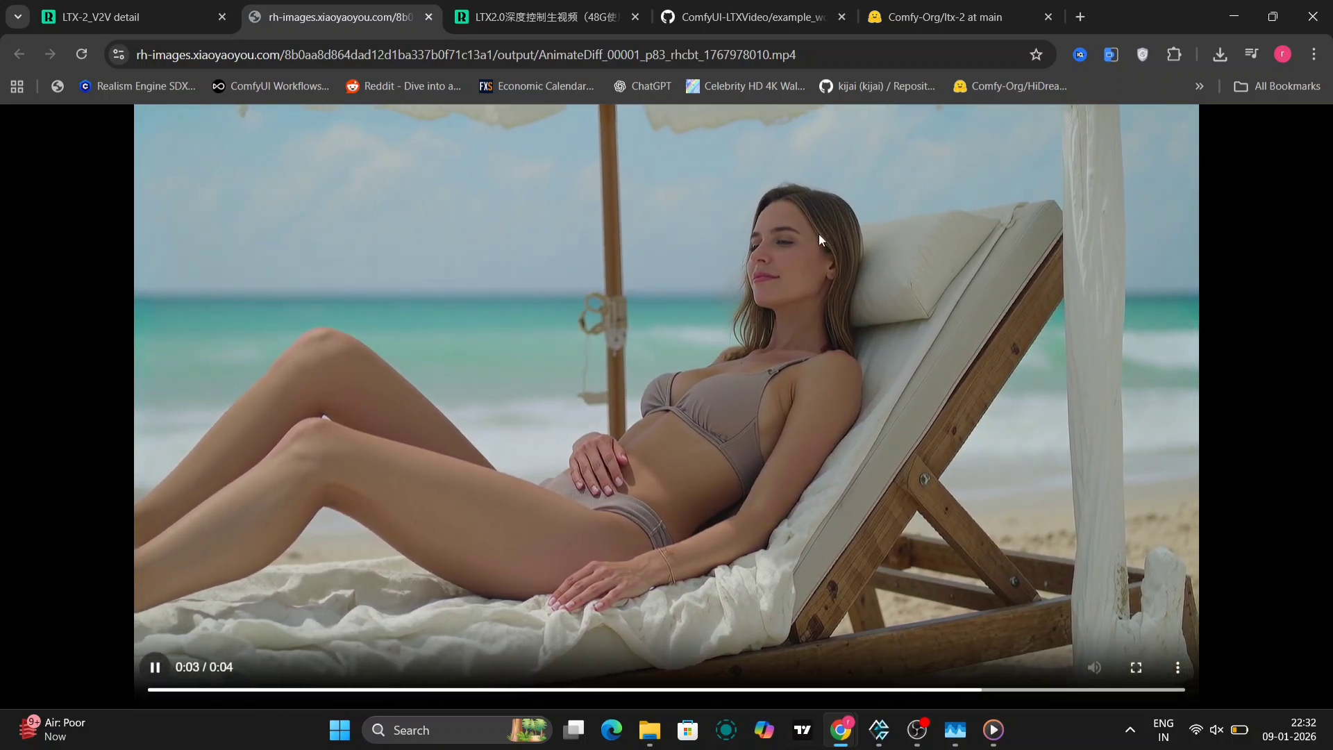
key("ctrl+w")
Line up the Load Video and Video Combine nodes side by side on the canvas
left_click(846, 389)
scroll(931, 495, "up", 5)
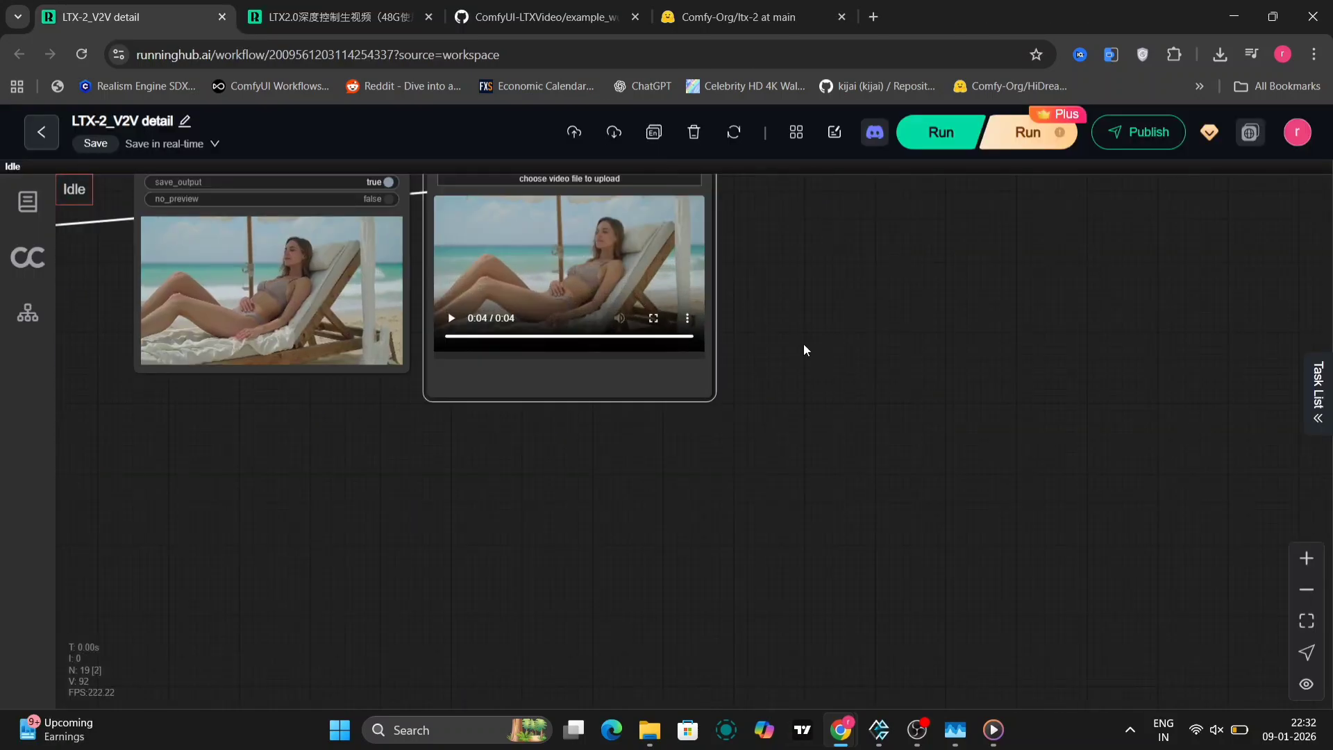
left_click_drag(801, 347, 1110, 480)
scroll(1110, 480, "up", 4)
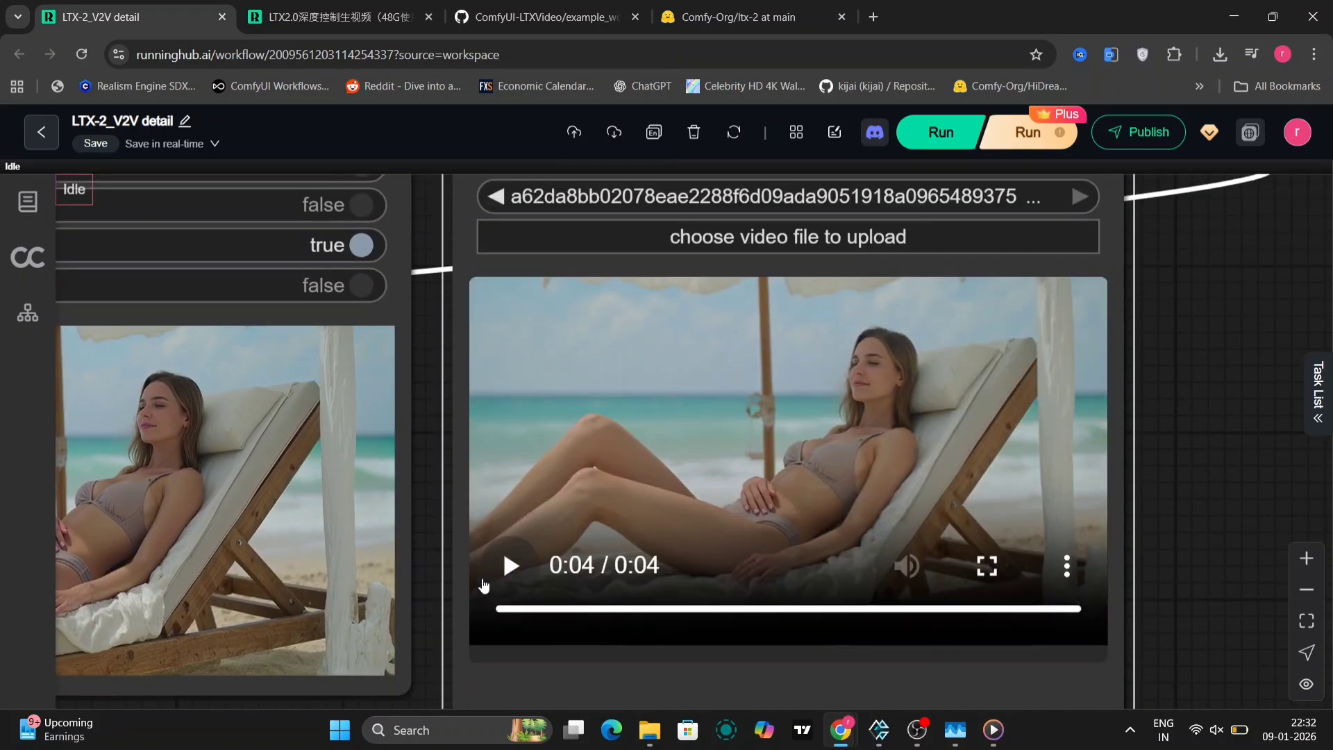
scroll(425, 556, "up", 2)
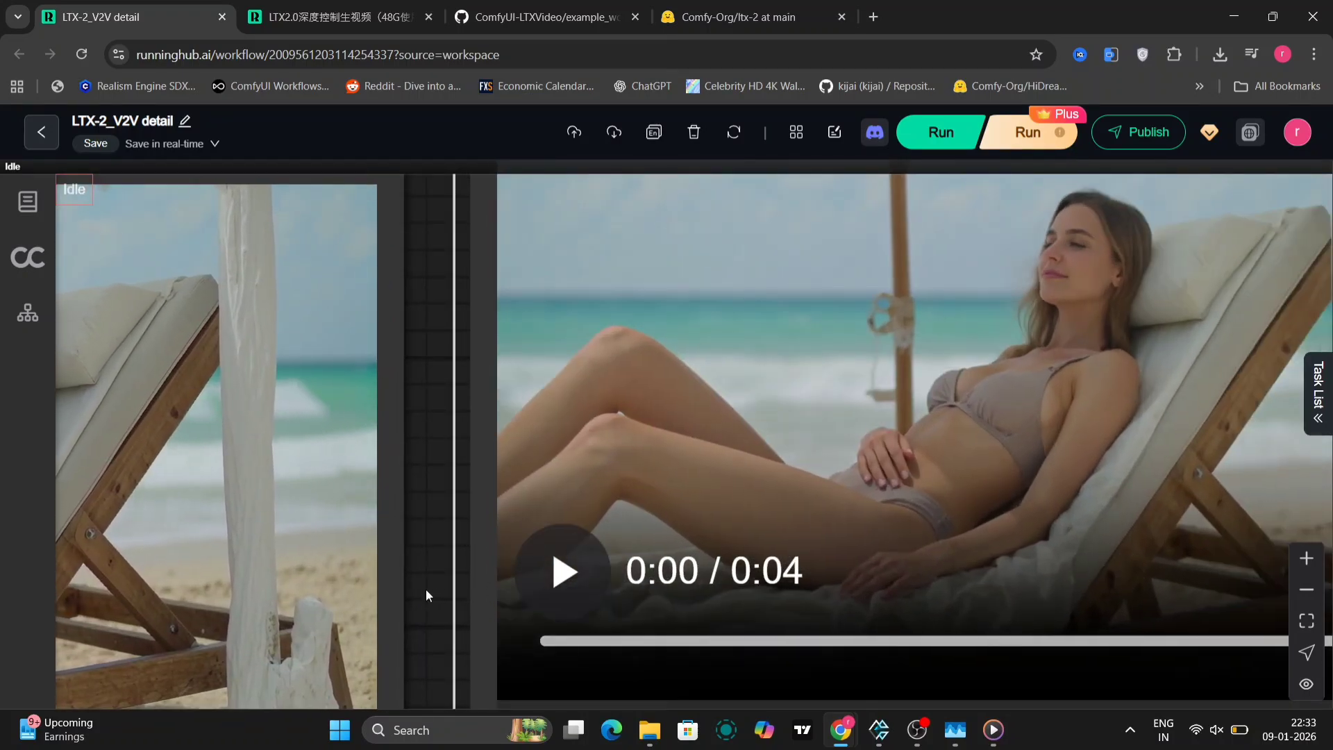
scroll(426, 589, "down", 3)
left_click_drag(463, 576, 657, 573)
scroll(656, 572, "up", 1)
scroll(657, 572, "up", 1)
scroll(656, 573, "down", 3)
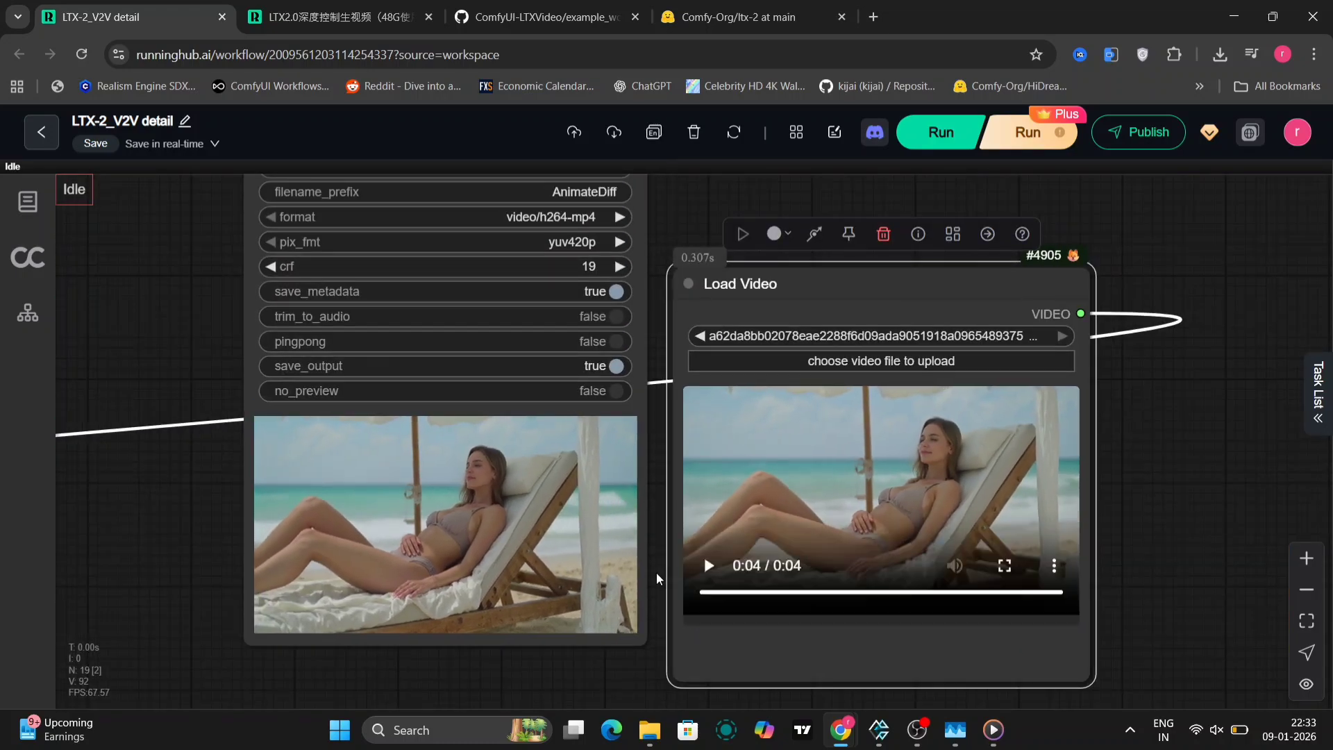
scroll(656, 573, "up", 1)
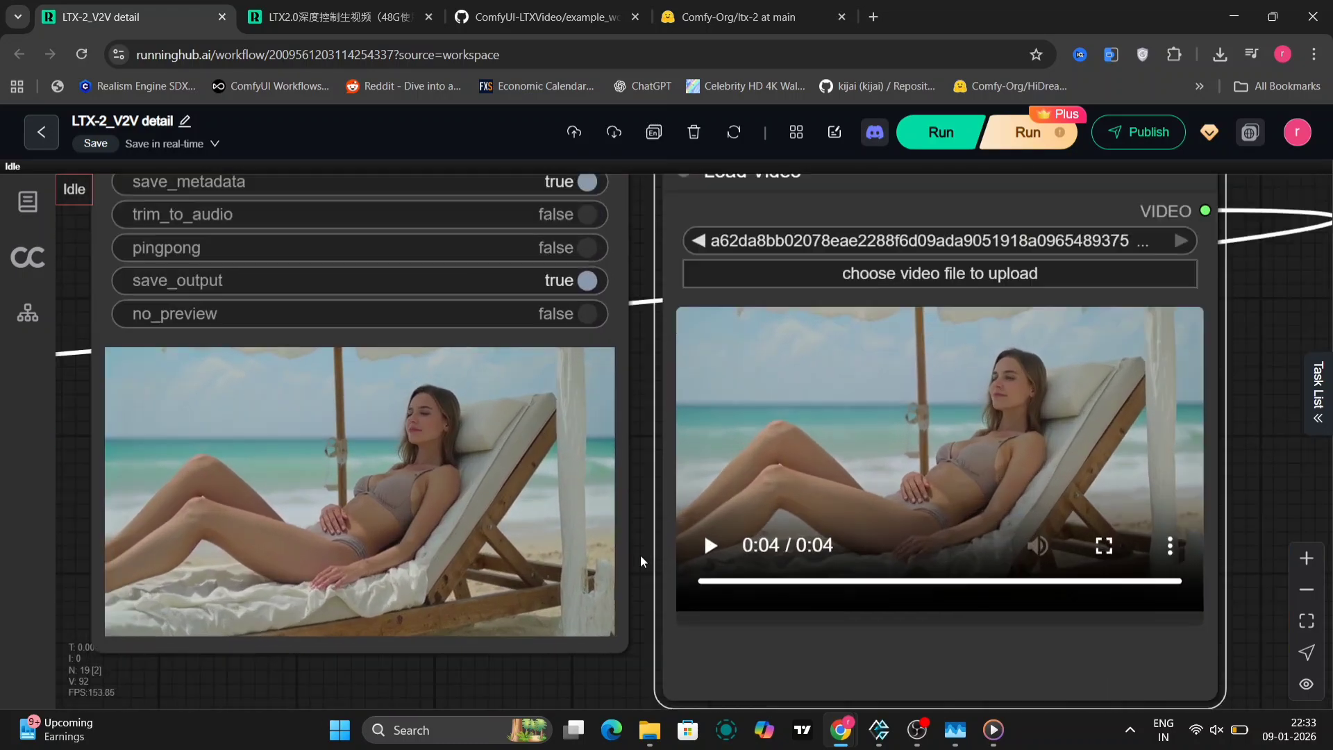
scroll(640, 556, "up", 2)
left_click_drag(640, 555, 627, 561)
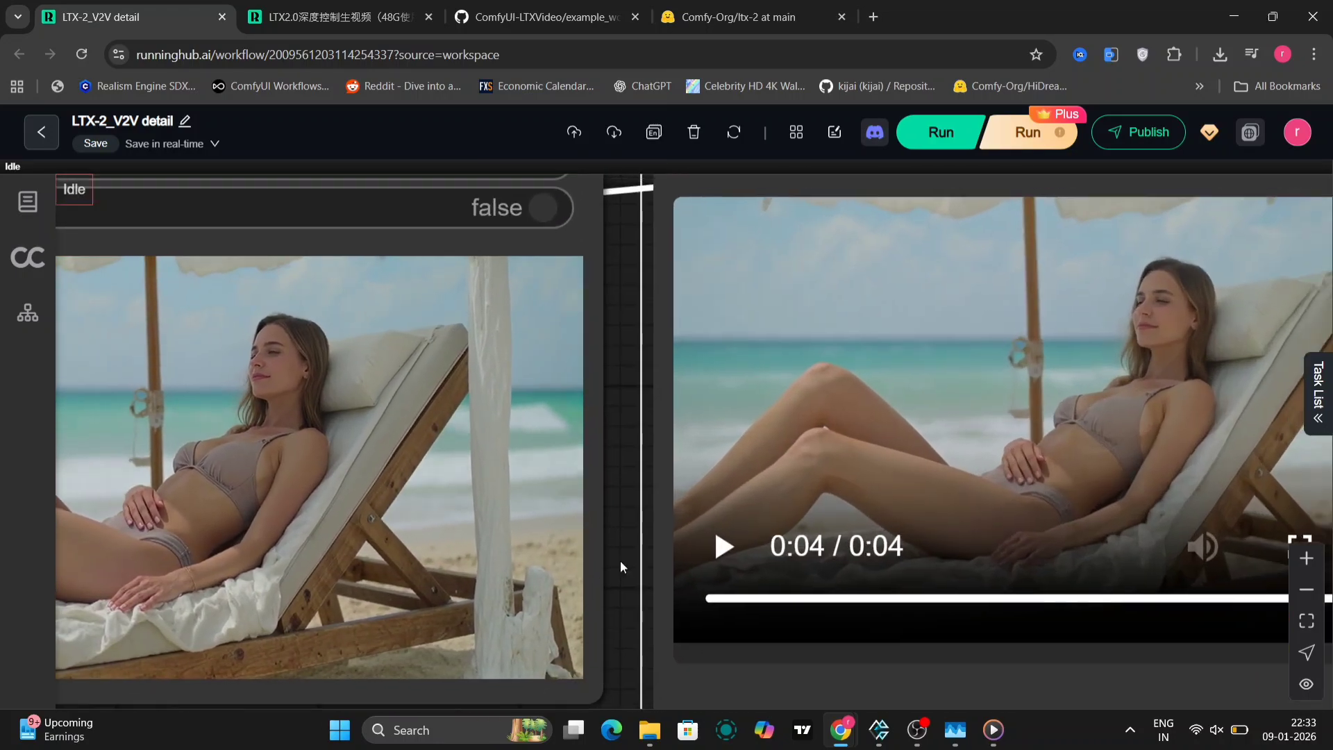
Replay the original beach input video twice to compare it with the detailed output
left_click(726, 552)
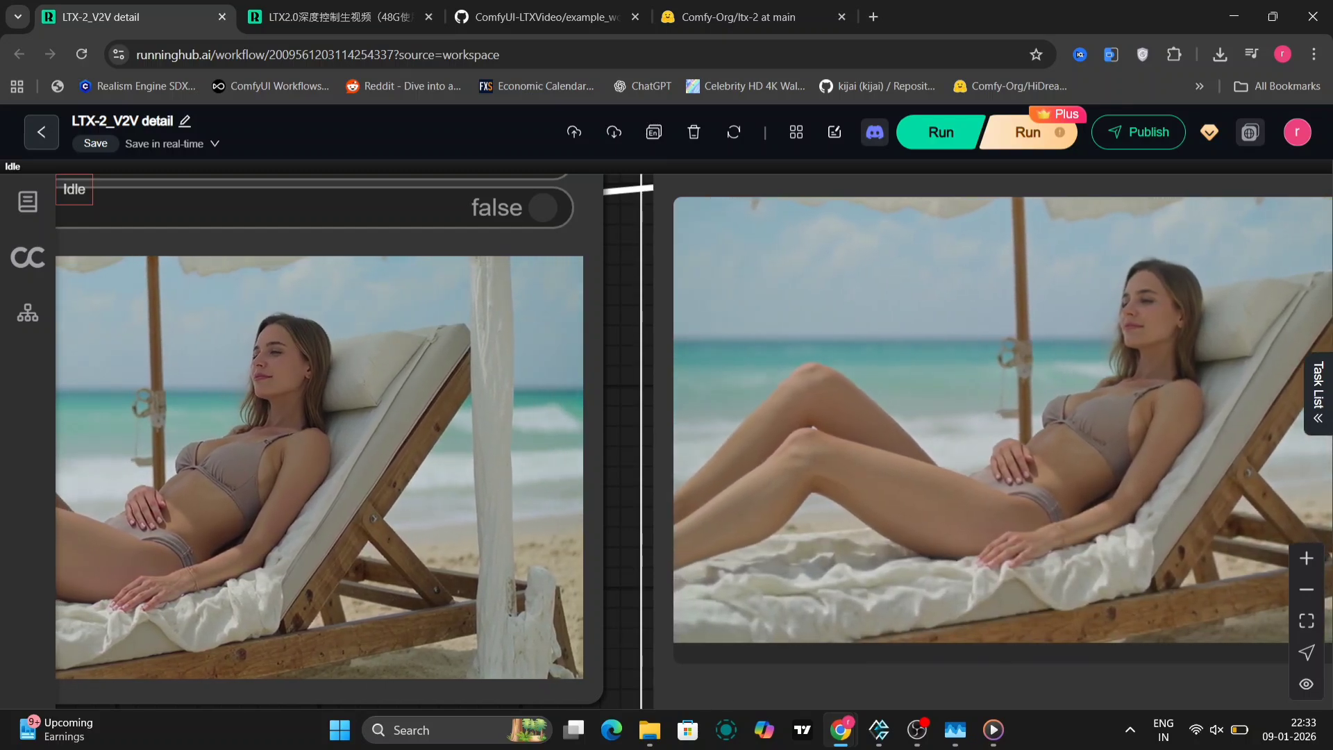
mouse_move(1096, 609)
left_click(725, 550)
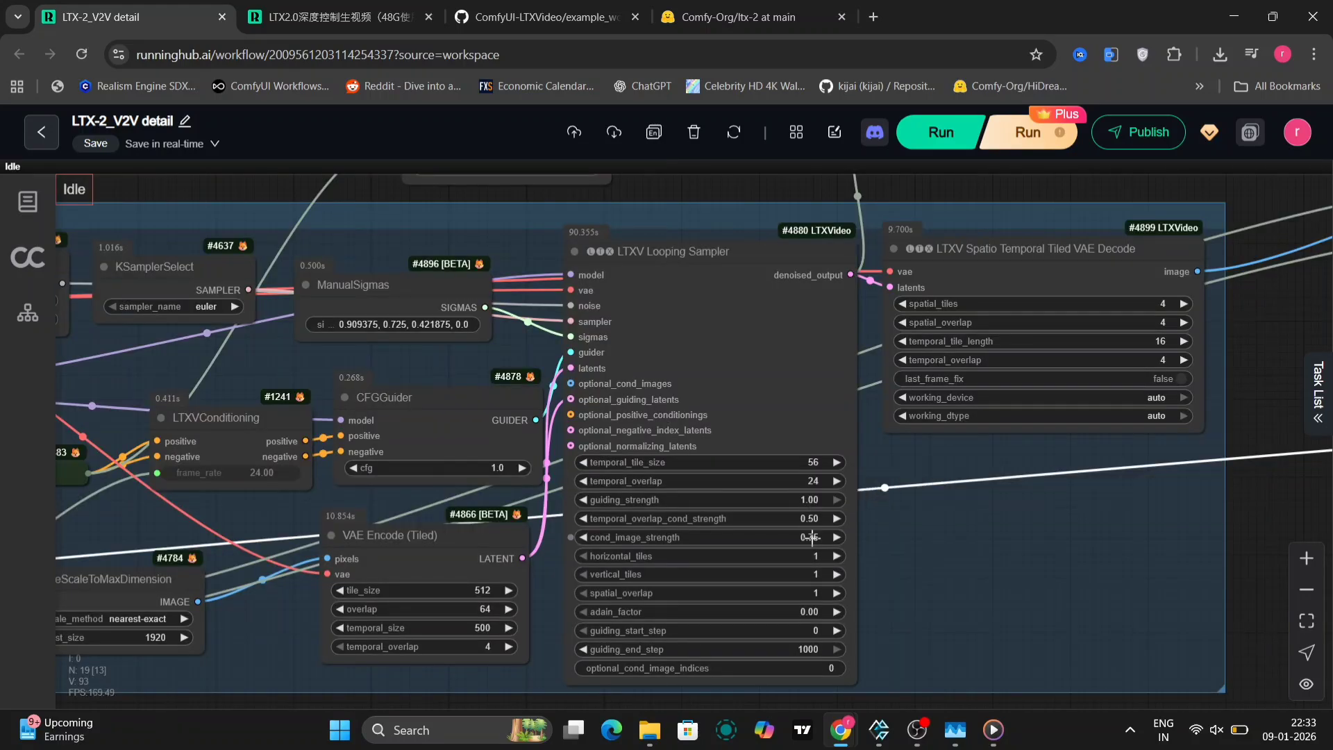
Re-run the LTX-2_V2V detail workflow, hide the Task List, and zoom onto the Video Combine preview
left_click(1026, 136)
left_click(963, 486)
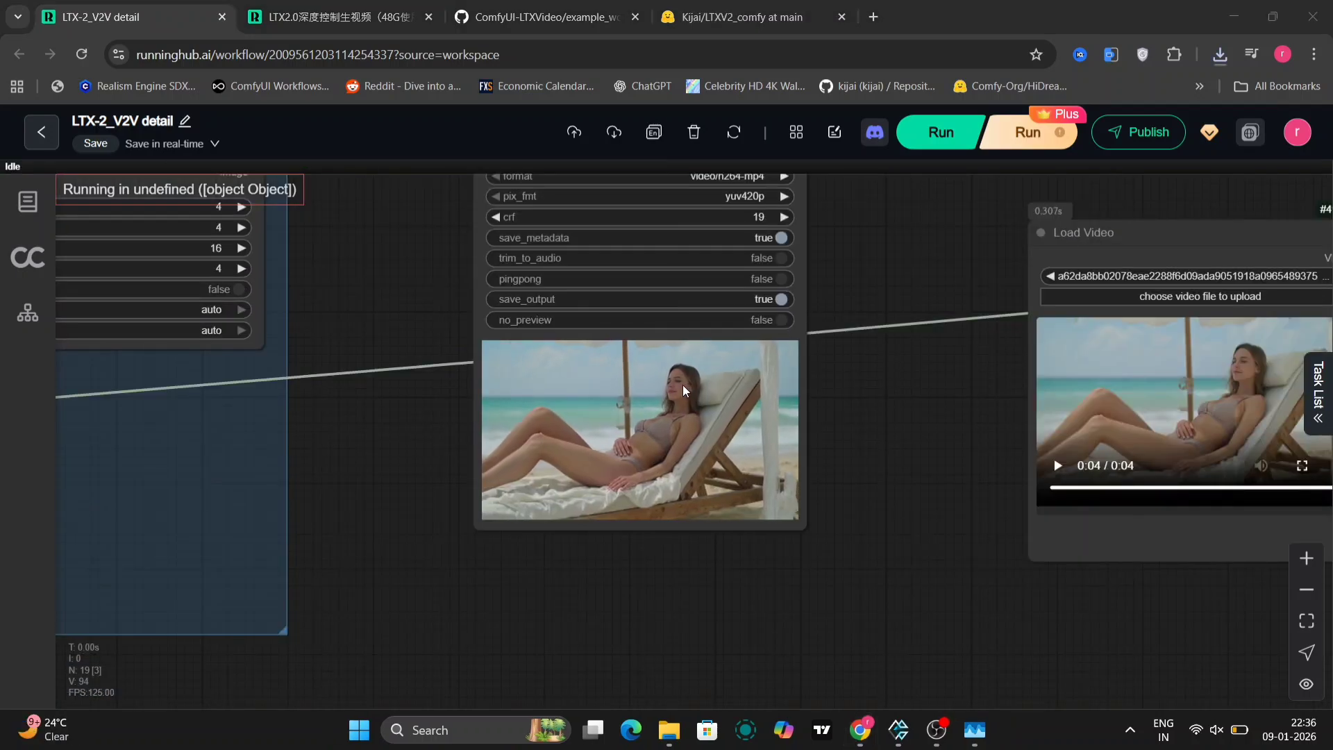
scroll(684, 390, "up", 10)
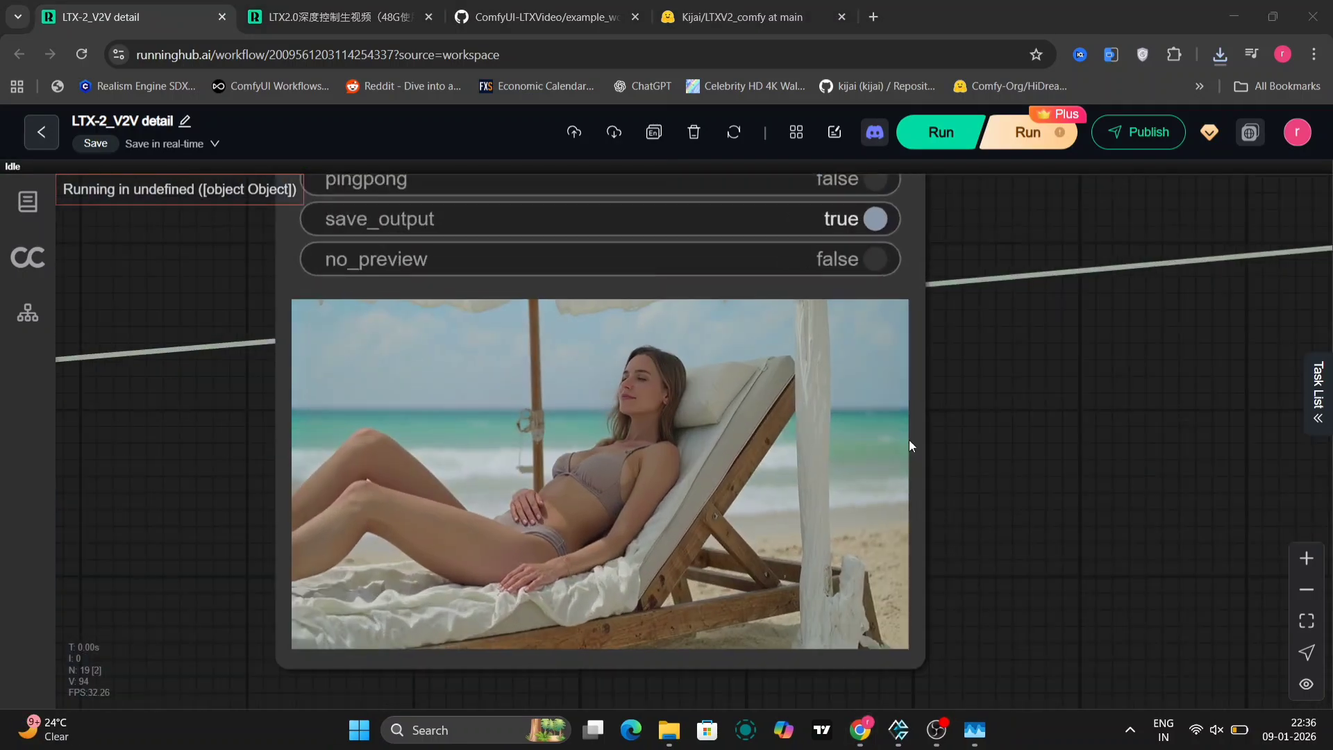
scroll(564, 427, "down", 5)
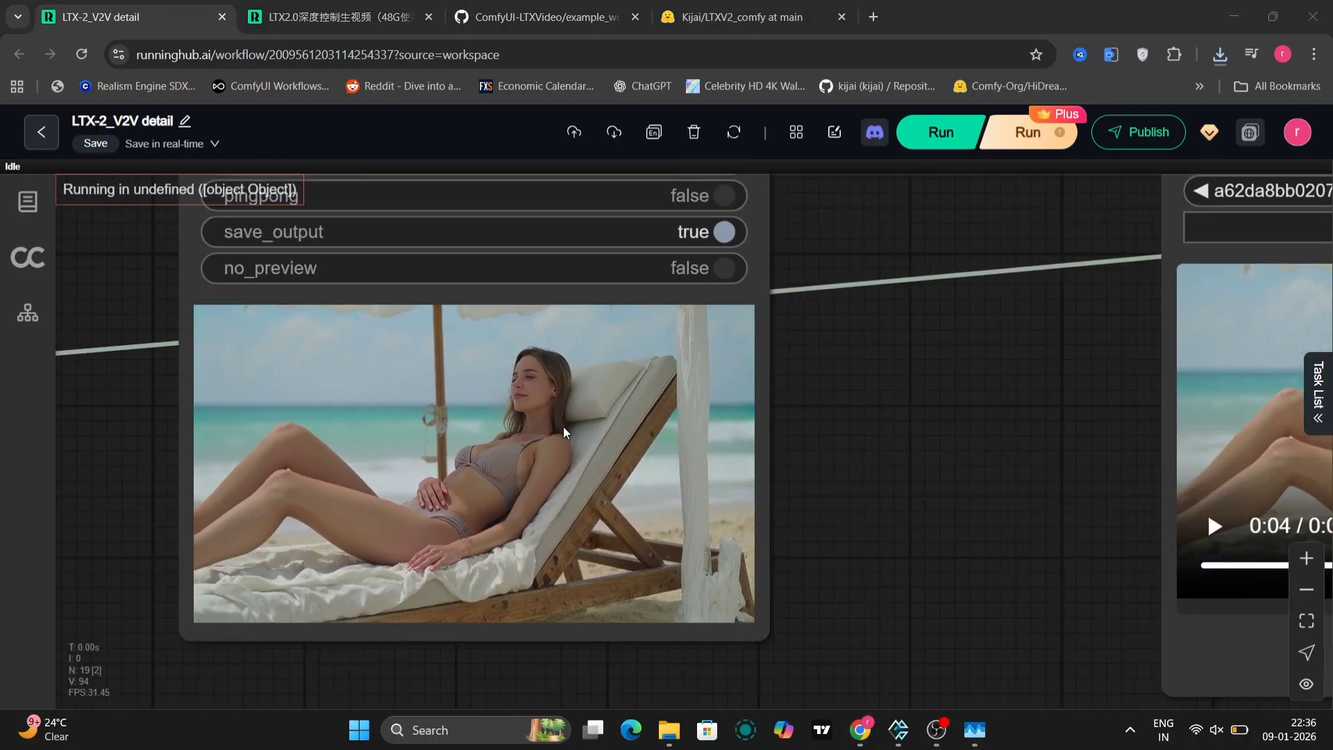
Open the newest downloaded output mp4 from download history and play it beside the preview
left_click(1217, 54)
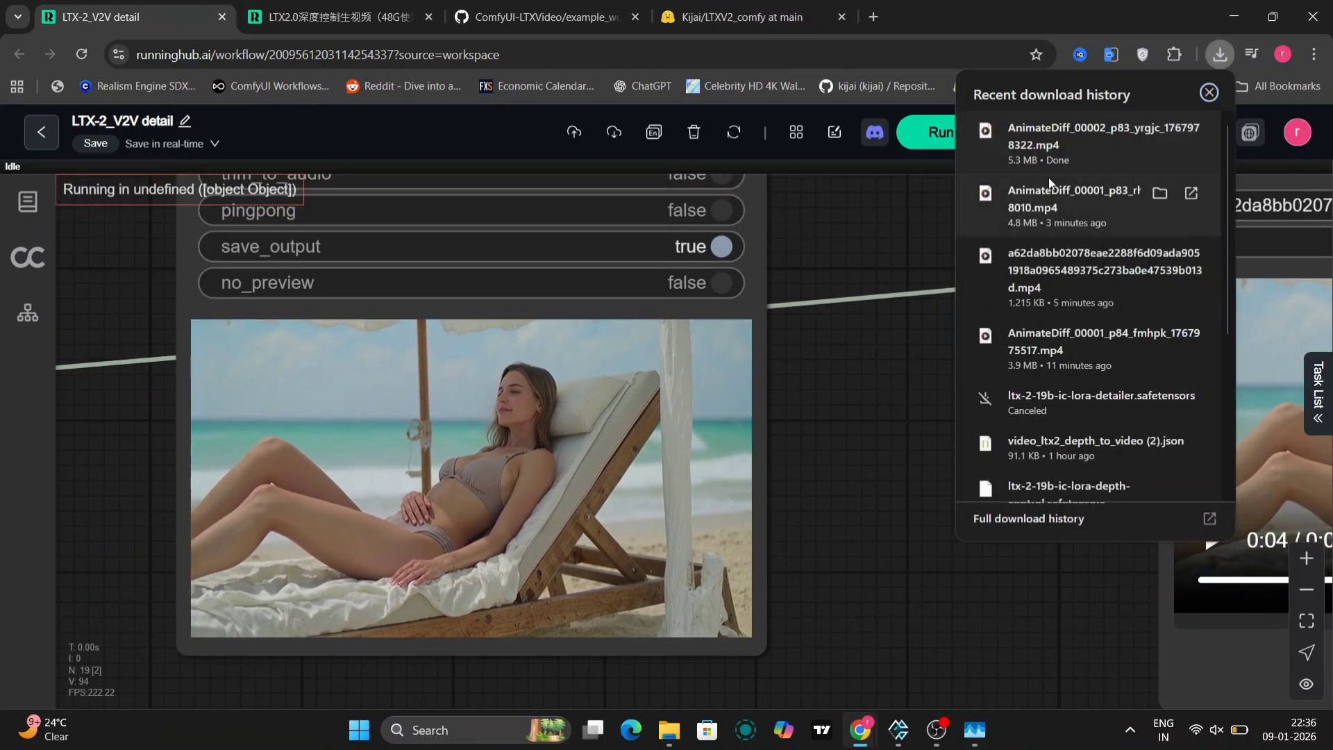
left_click(1075, 153)
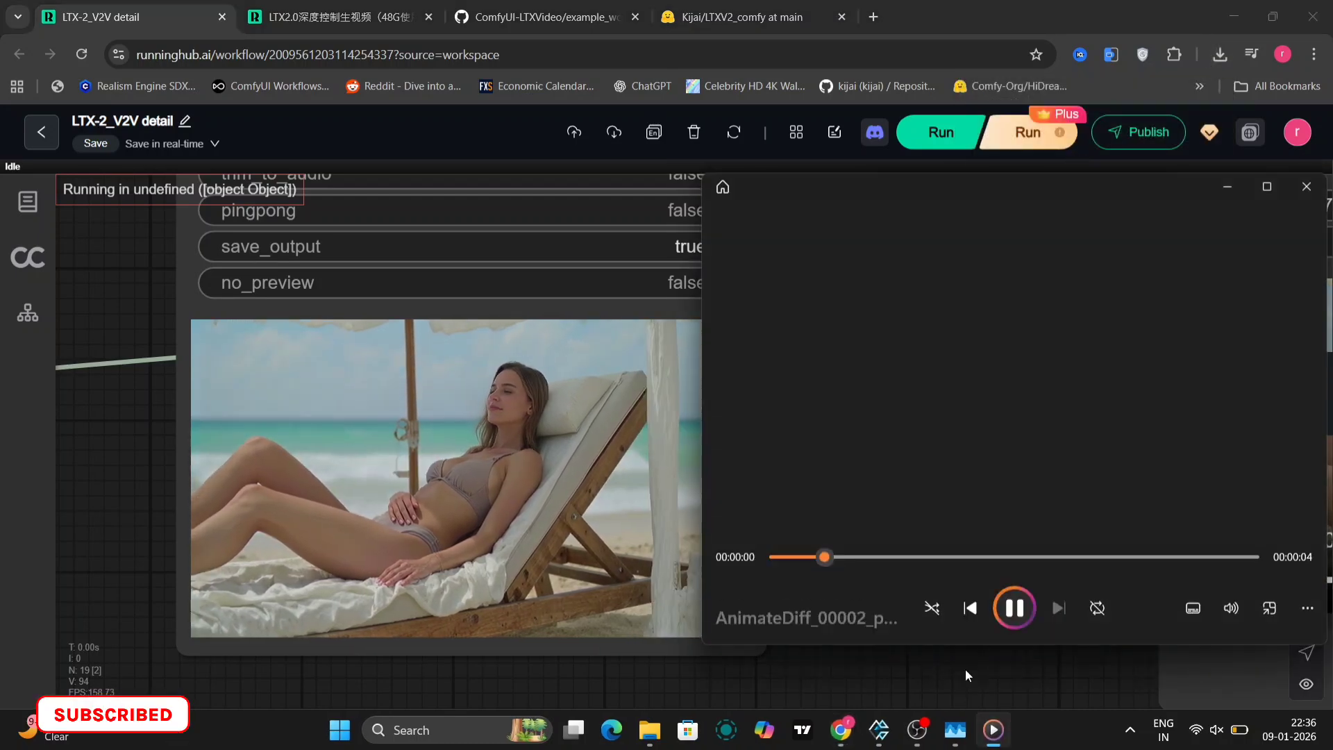
left_click_drag(965, 671, 846, 651)
left_click(985, 738)
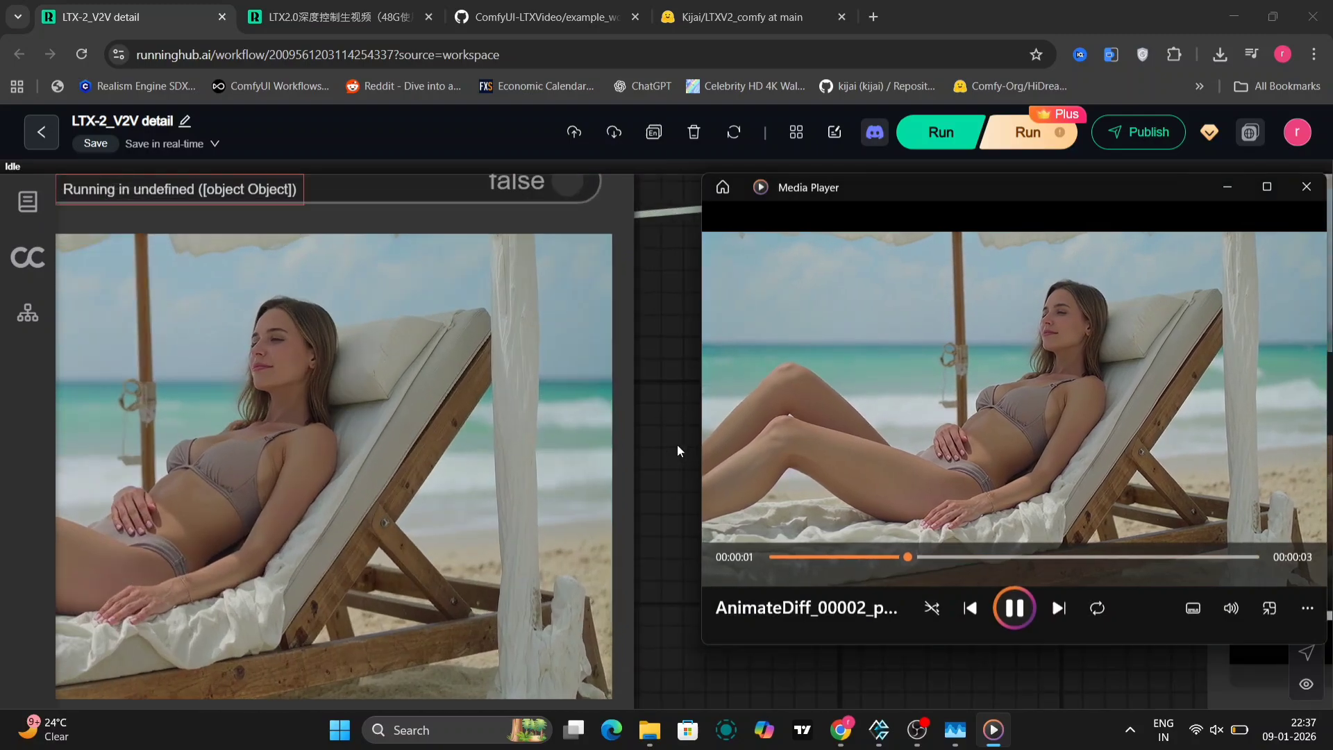
Back on the workflow canvas, zoom into the output preview to inspect its fine detail
left_click(677, 445)
scroll(544, 494, "up", 5)
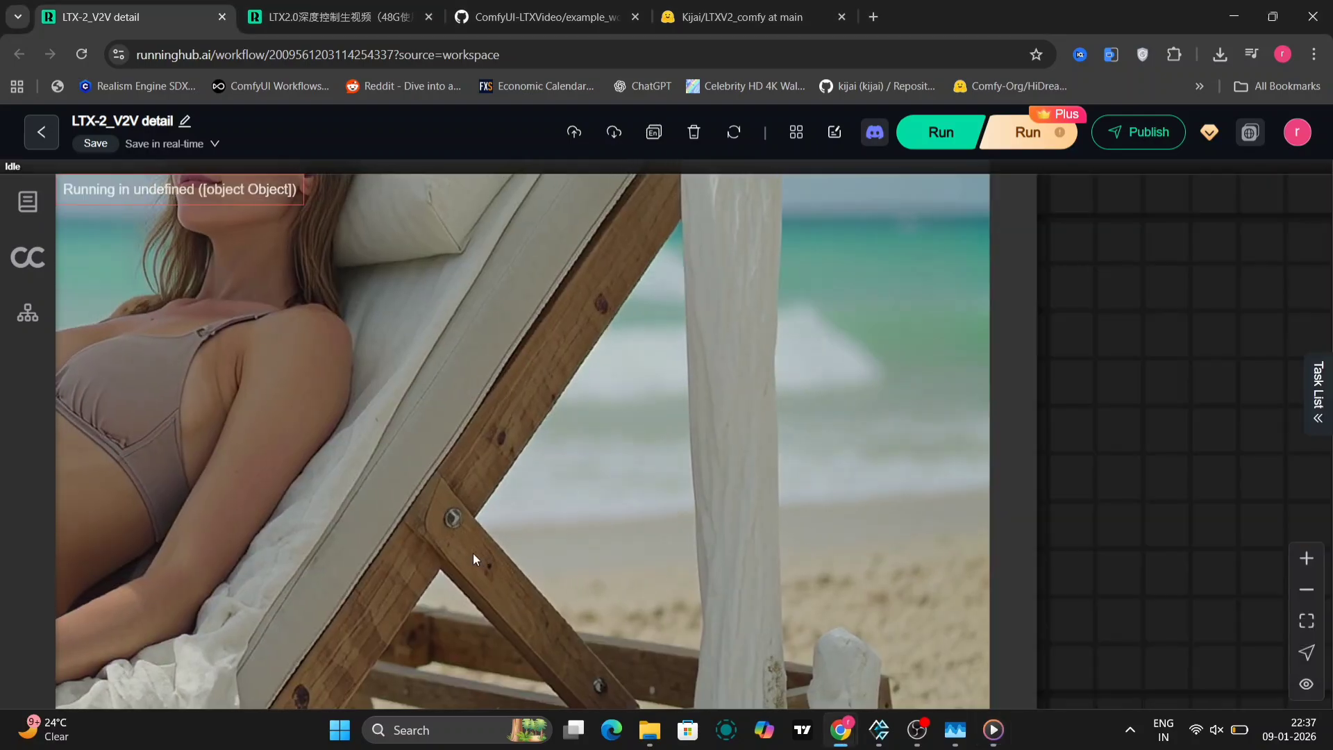
scroll(473, 553, "up", 3)
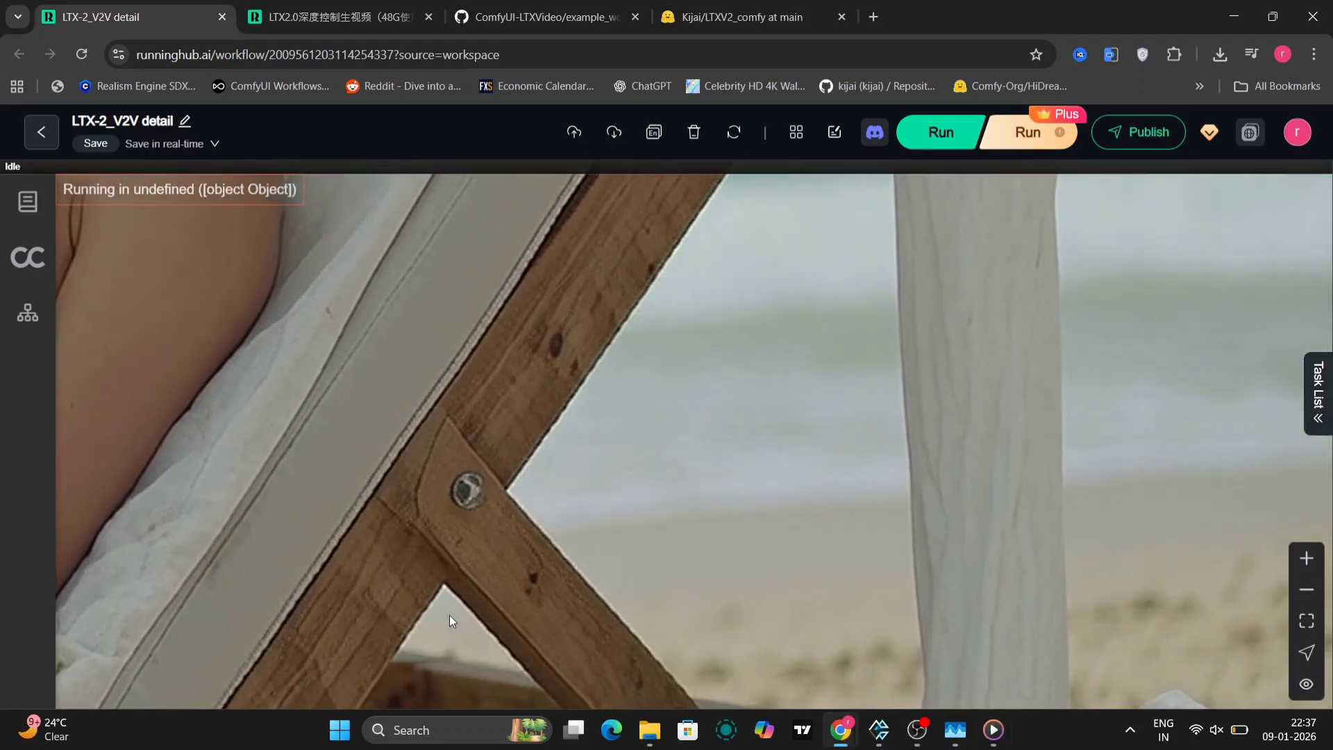
scroll(415, 631, "down", 2)
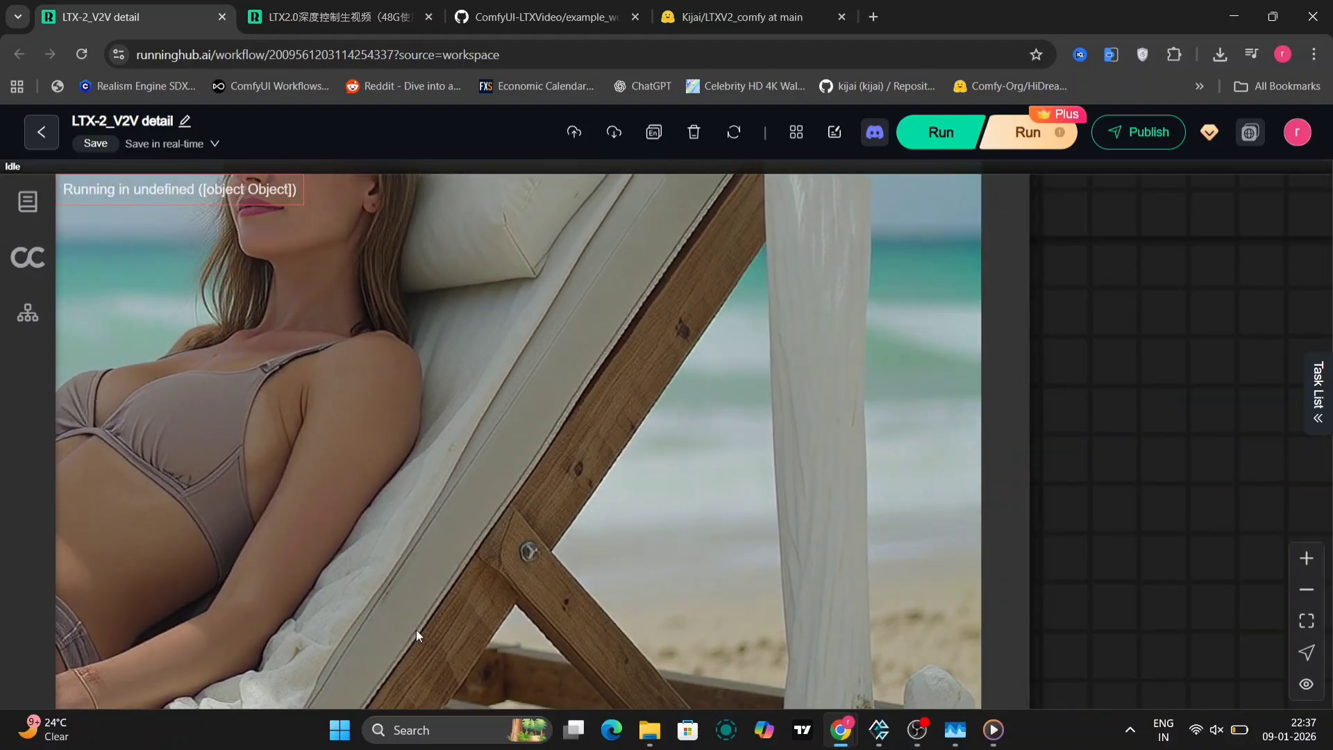
scroll(416, 631, "down", 3)
scroll(733, 571, "up", 5)
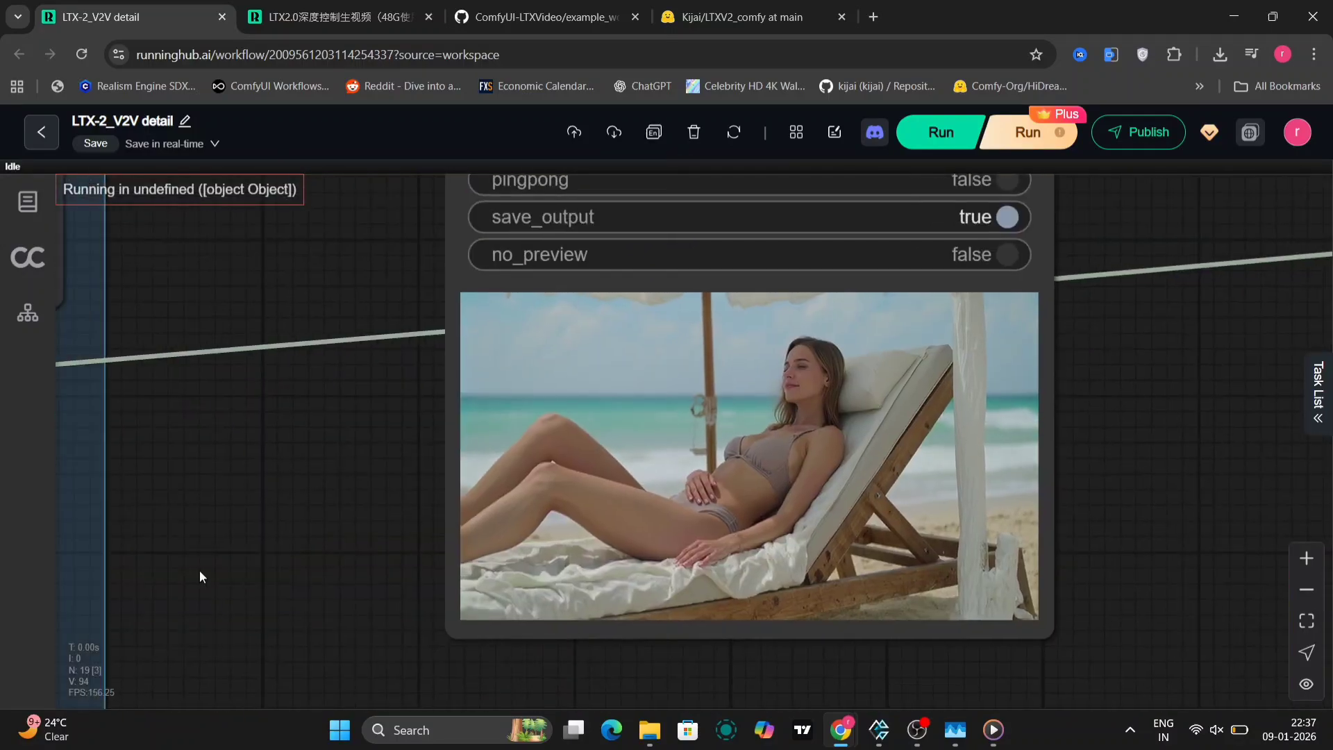
View the sampler's full settings, replay the new output video, and pan back to the output preview
left_click_drag(631, 597, 1049, 584)
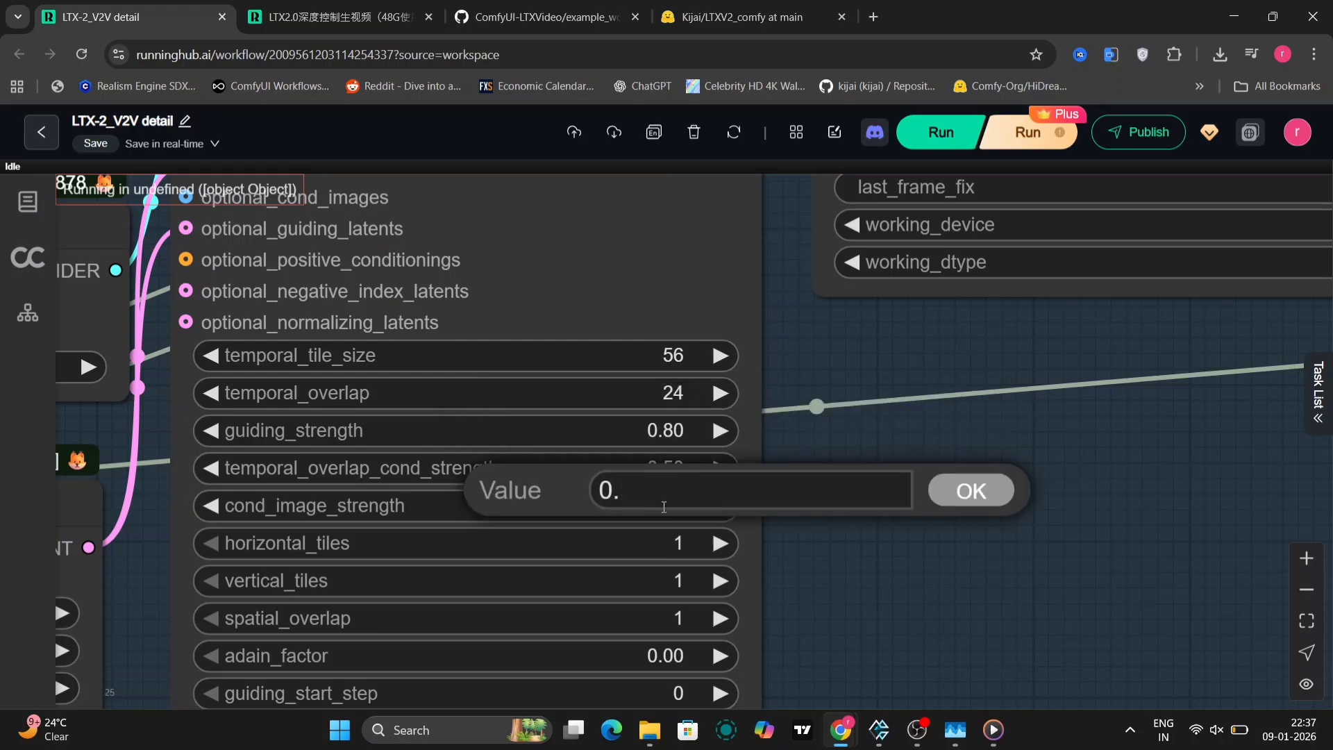
scroll(858, 575, "down", 5)
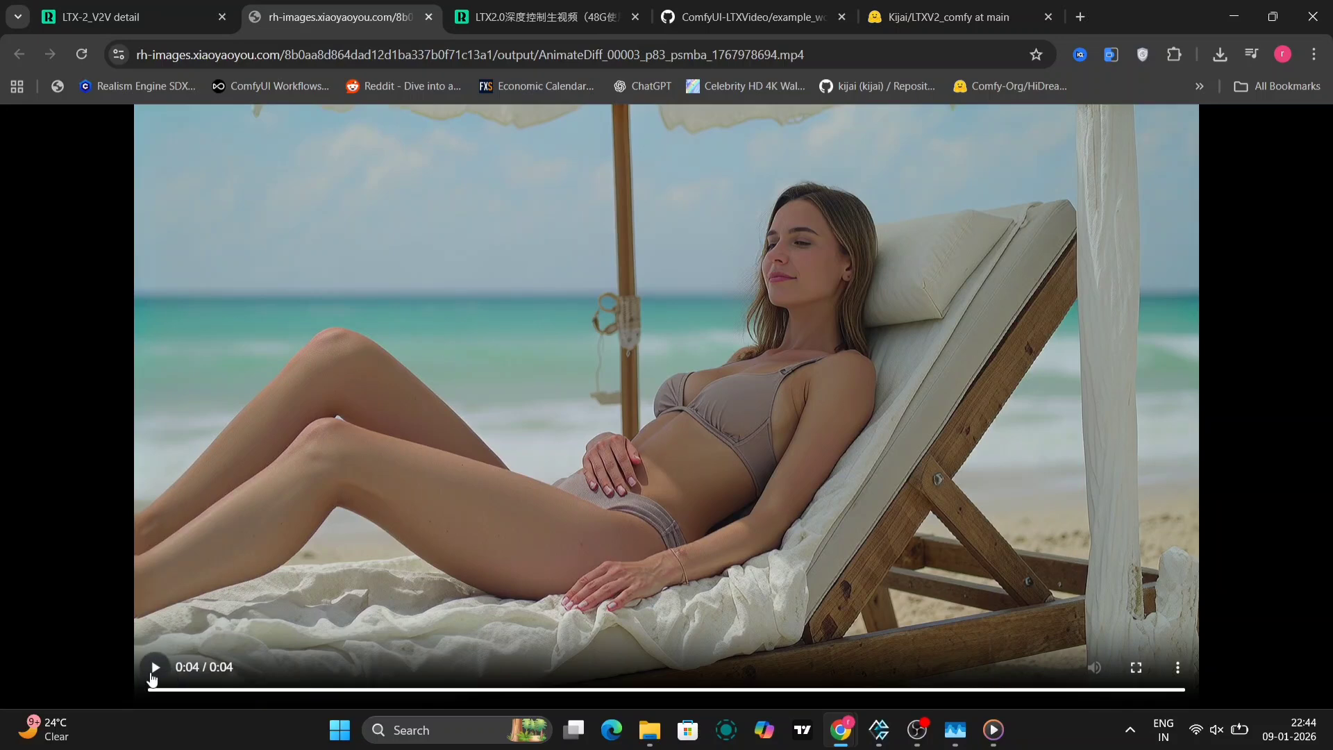
left_click(154, 667)
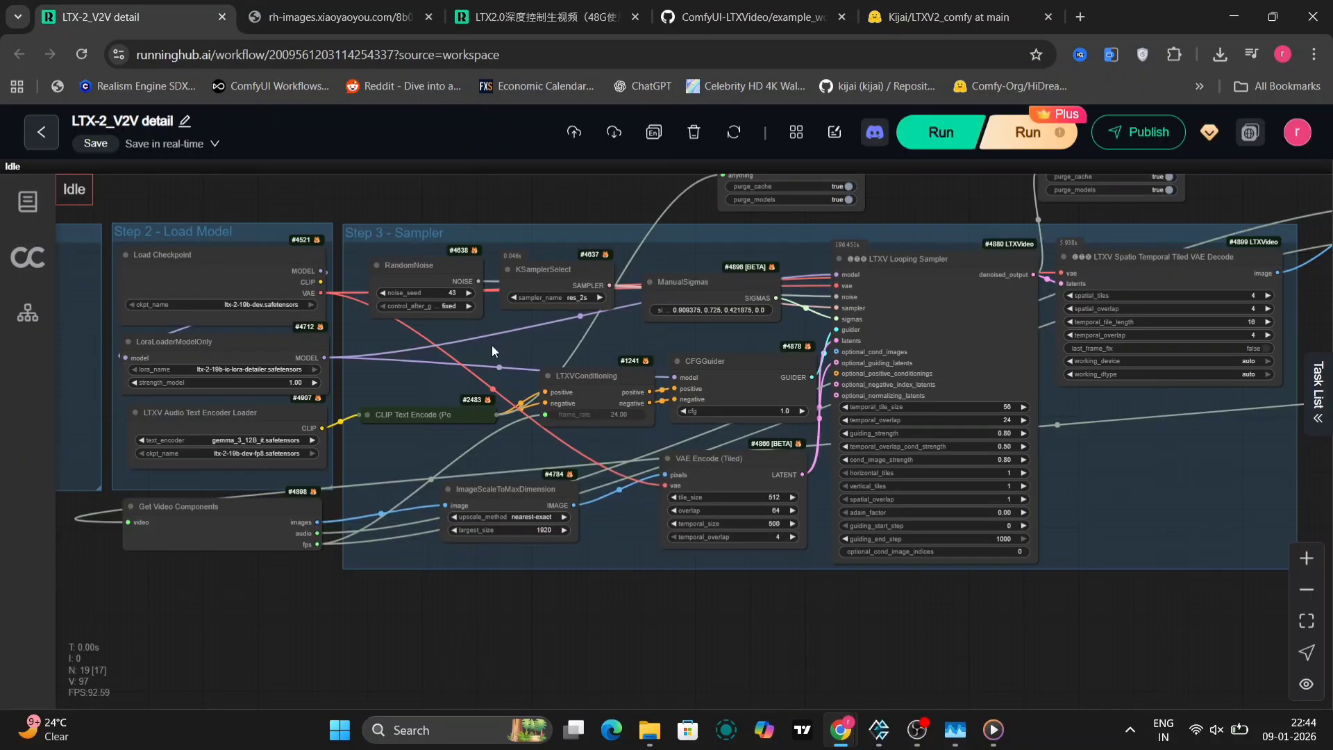
left_click_drag(492, 344, 515, 336)
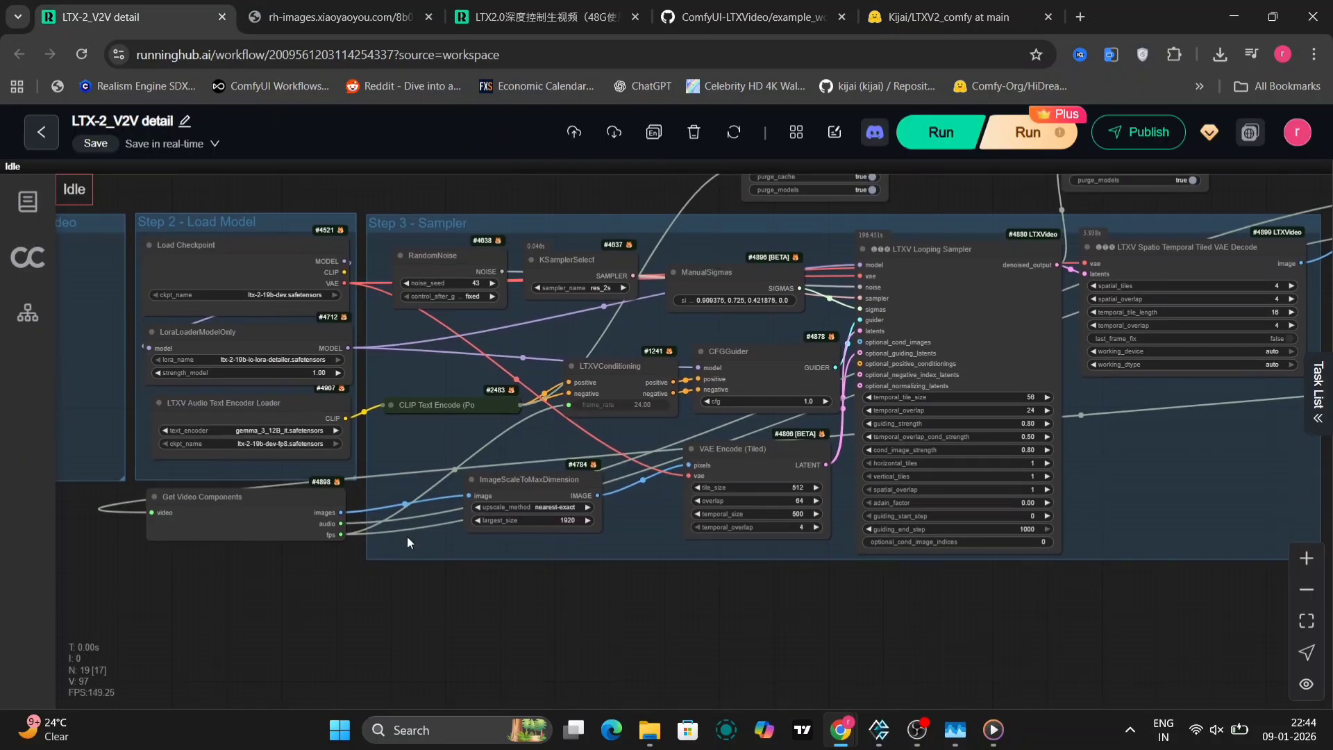
left_click_drag(352, 617, 886, 36)
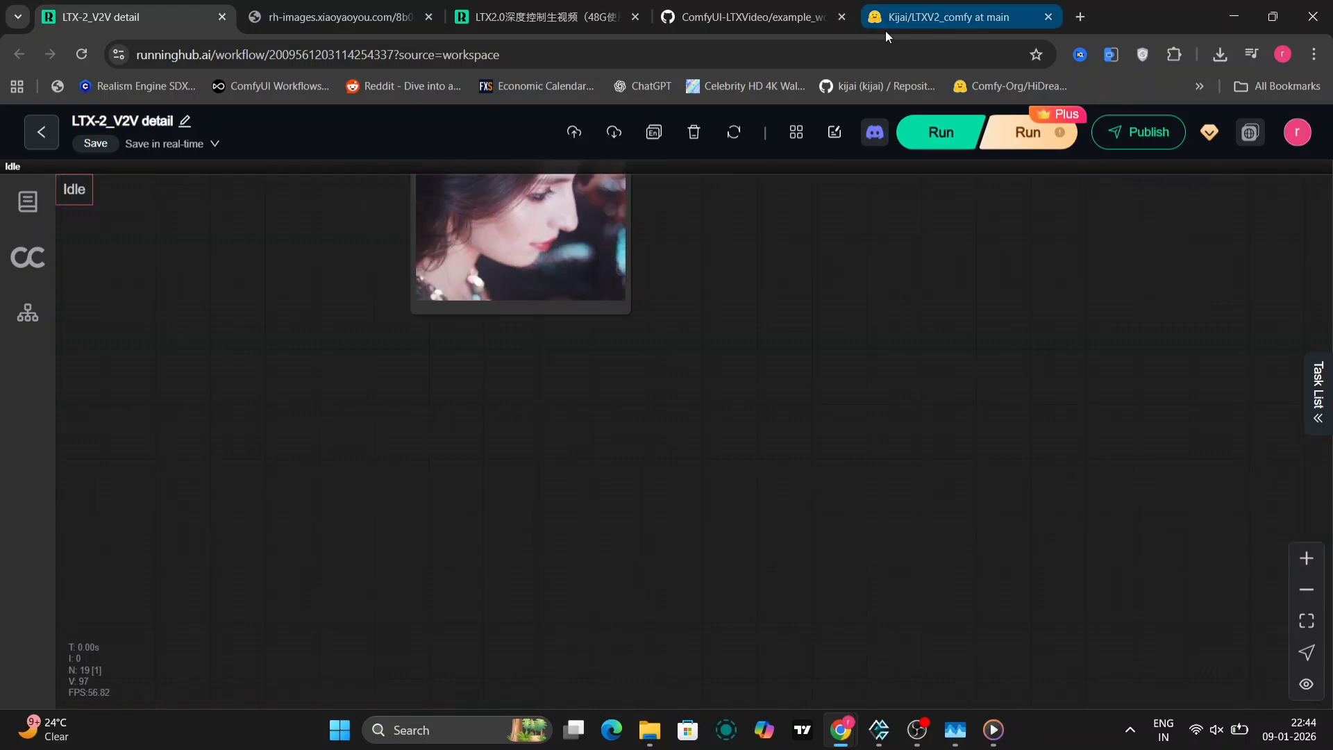
Check the past runs in the Task List, then center the input and output portrait videos
left_click(1323, 385)
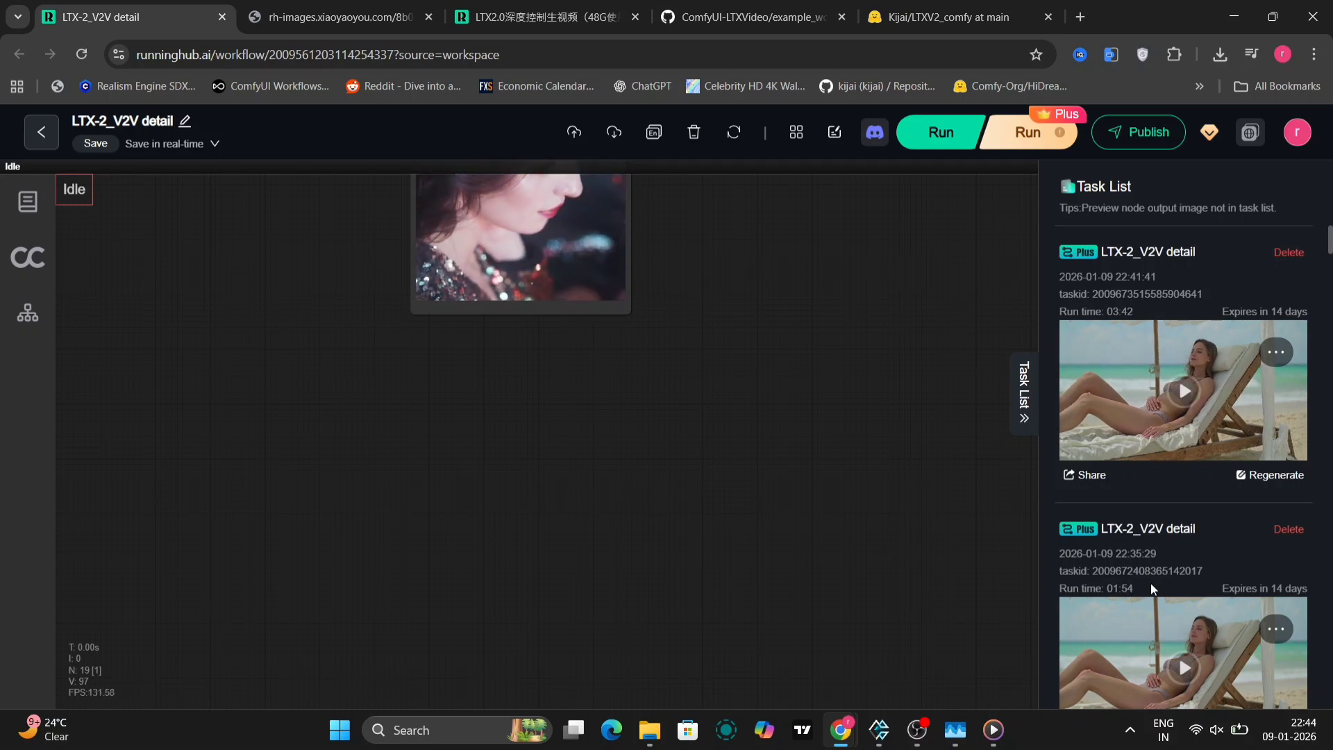
left_click(1023, 385)
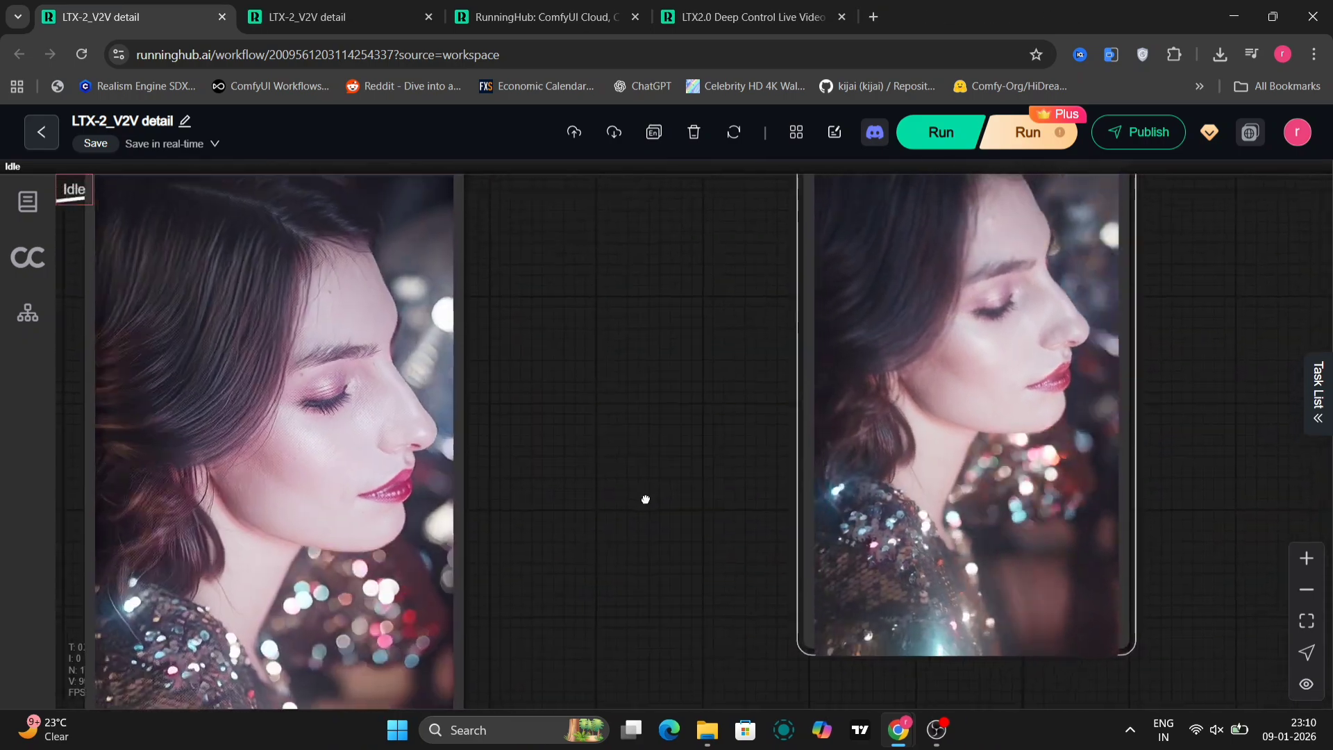
left_click_drag(646, 499, 536, 523)
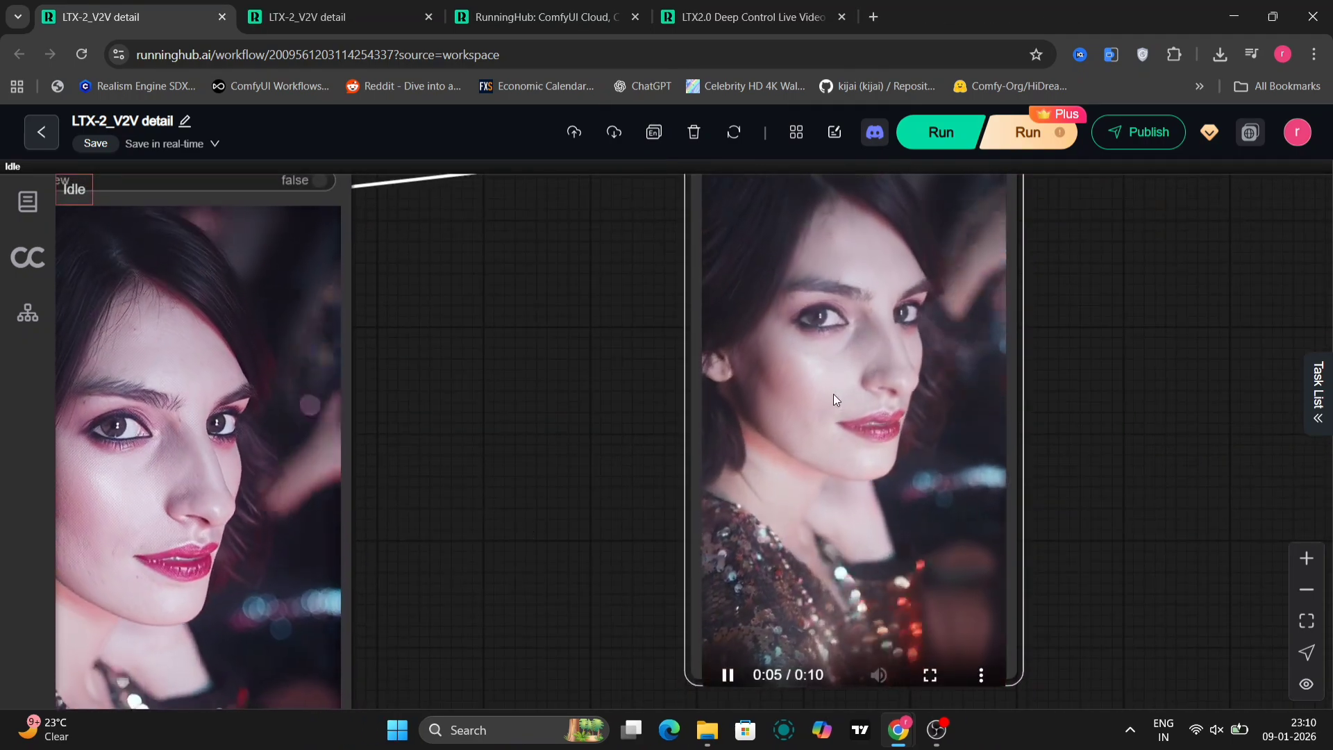
scroll(542, 414, "down", 2)
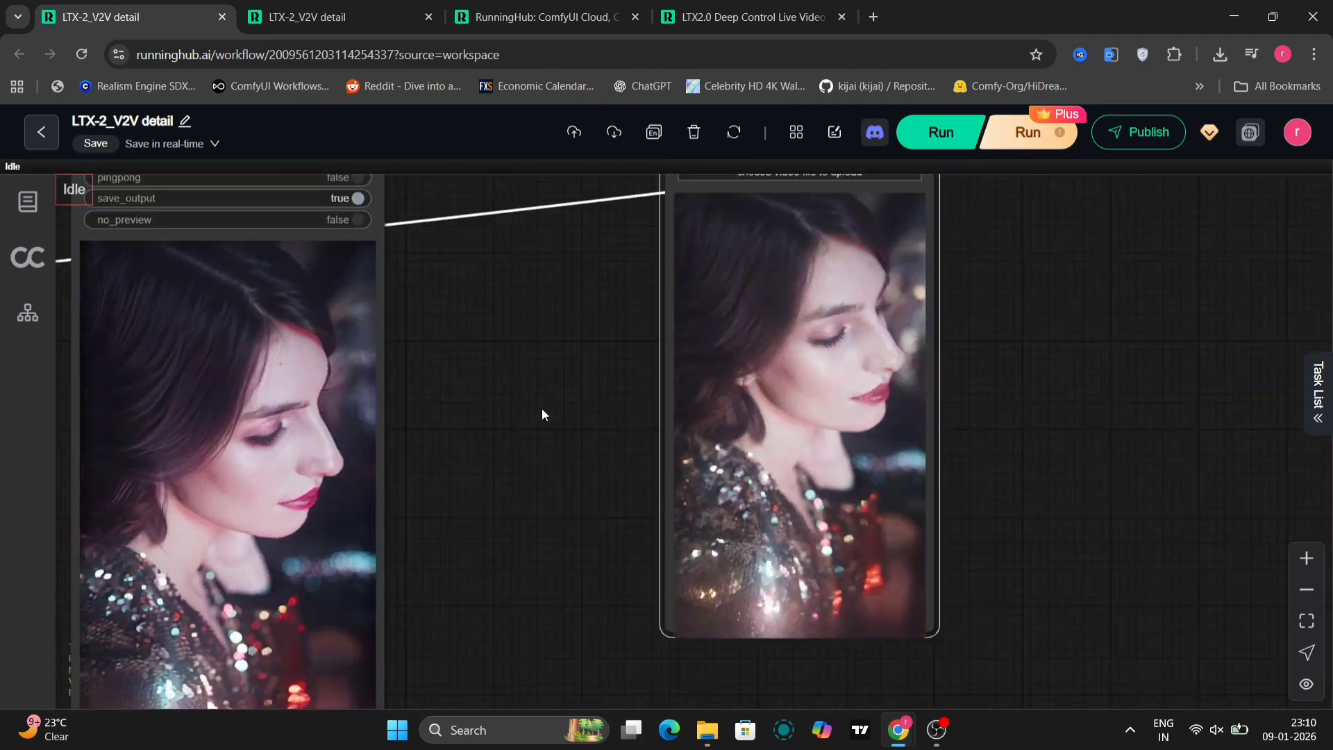
left_click_drag(542, 417, 619, 387)
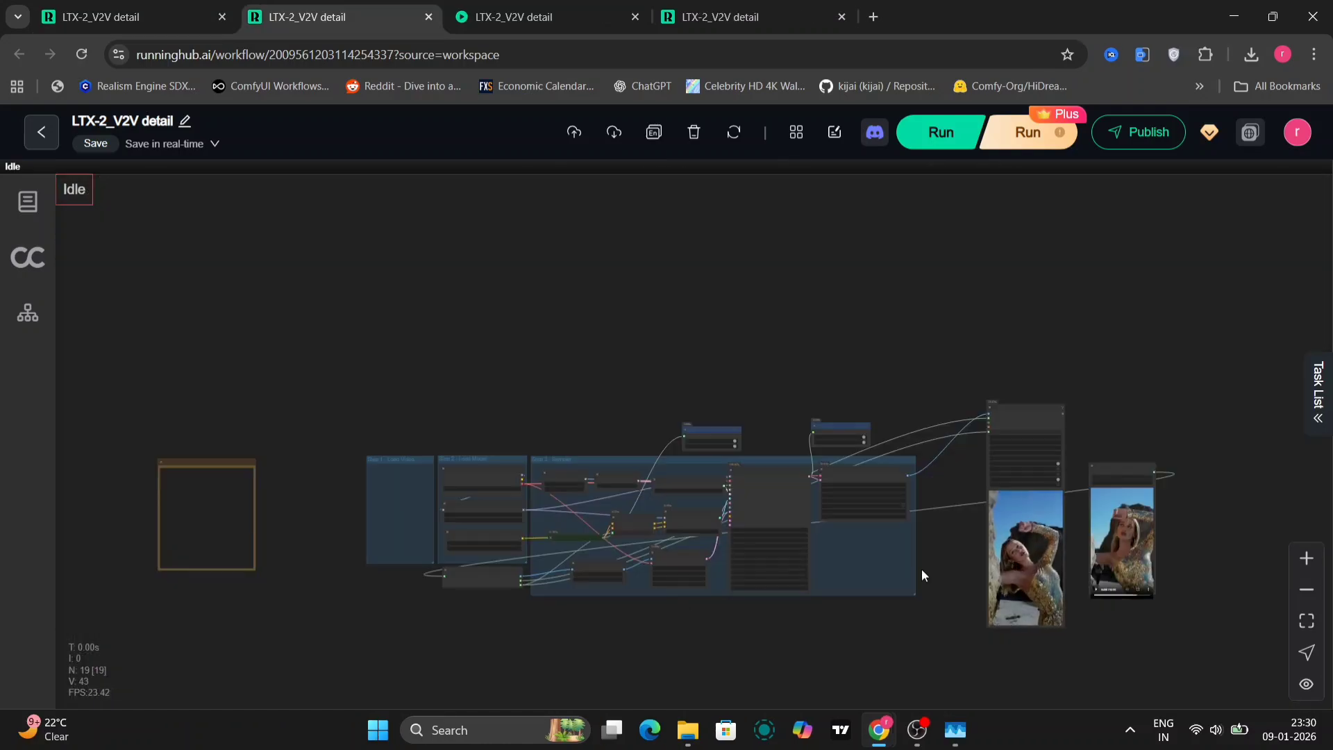
Zoom in close on the sequin-dress input and output videos to compare the faces
scroll(1075, 544, "up", 3)
left_click_drag(1075, 543, 745, 412)
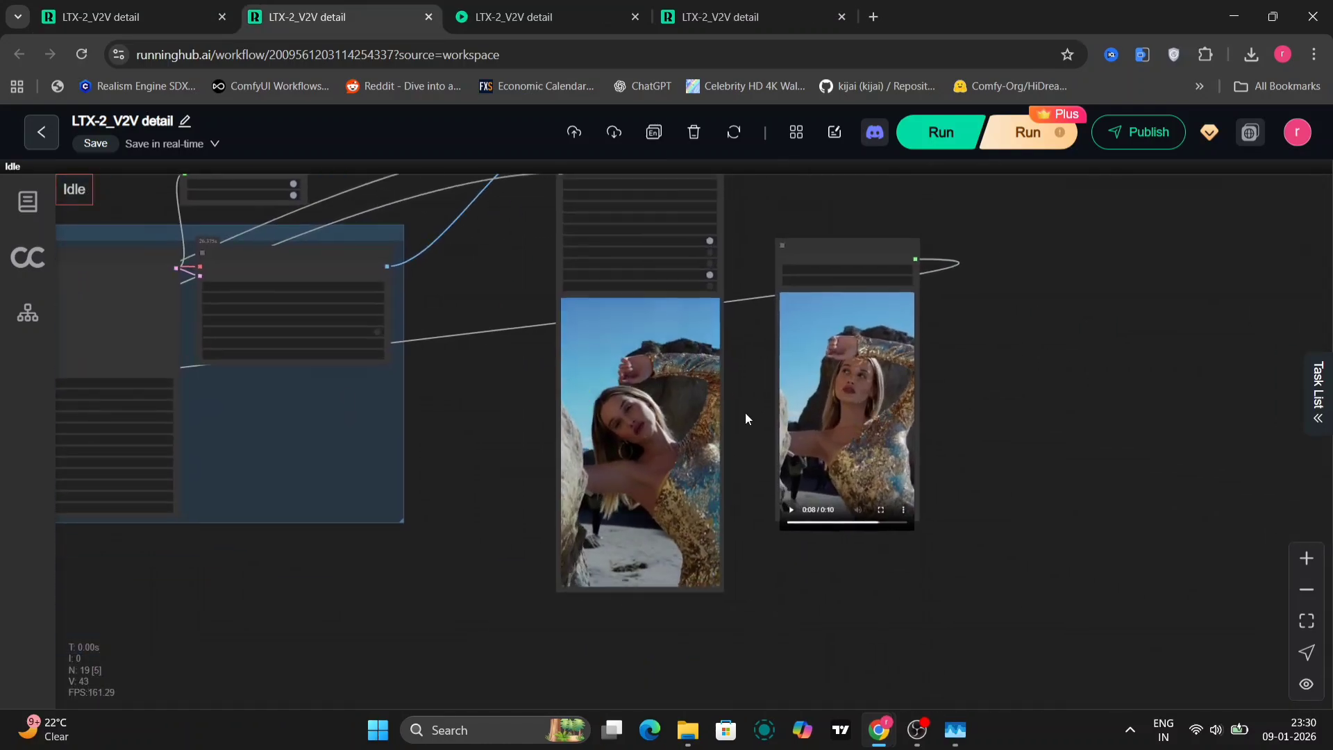
scroll(748, 430, "up", 3)
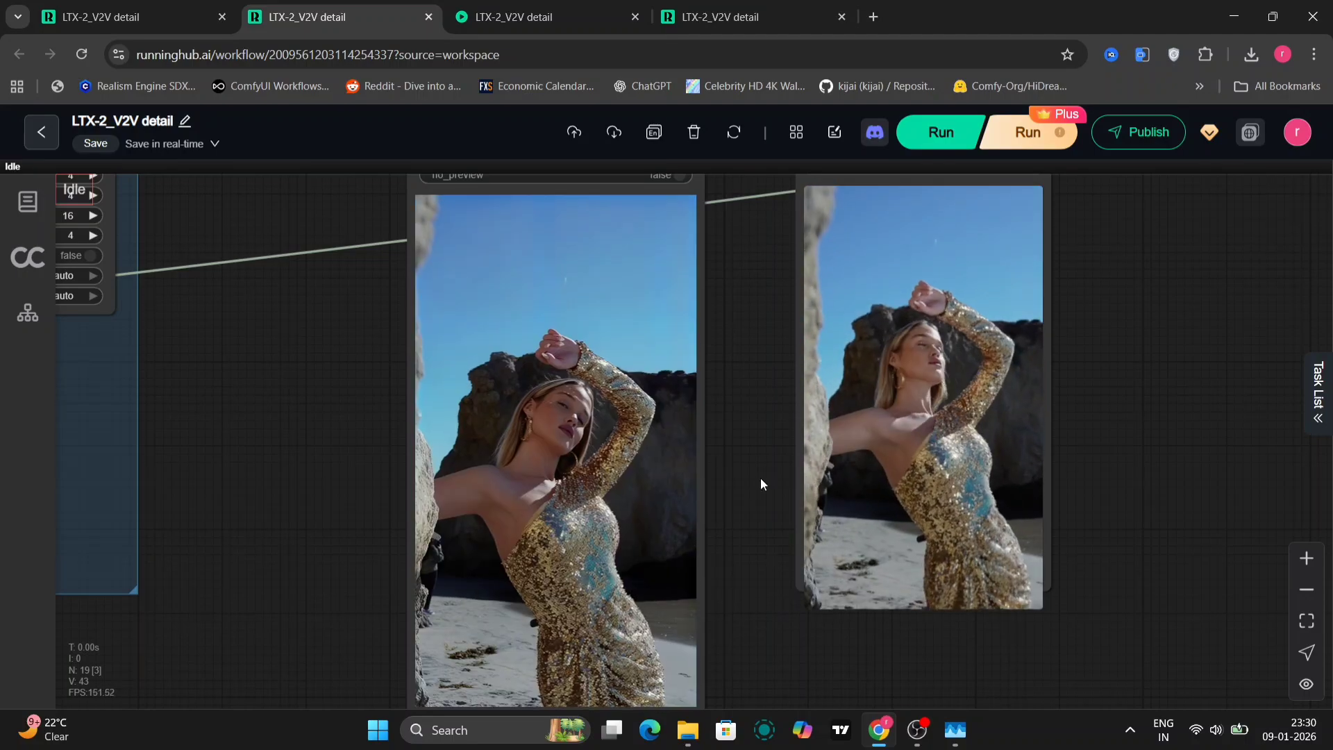
scroll(744, 430, "up", 2)
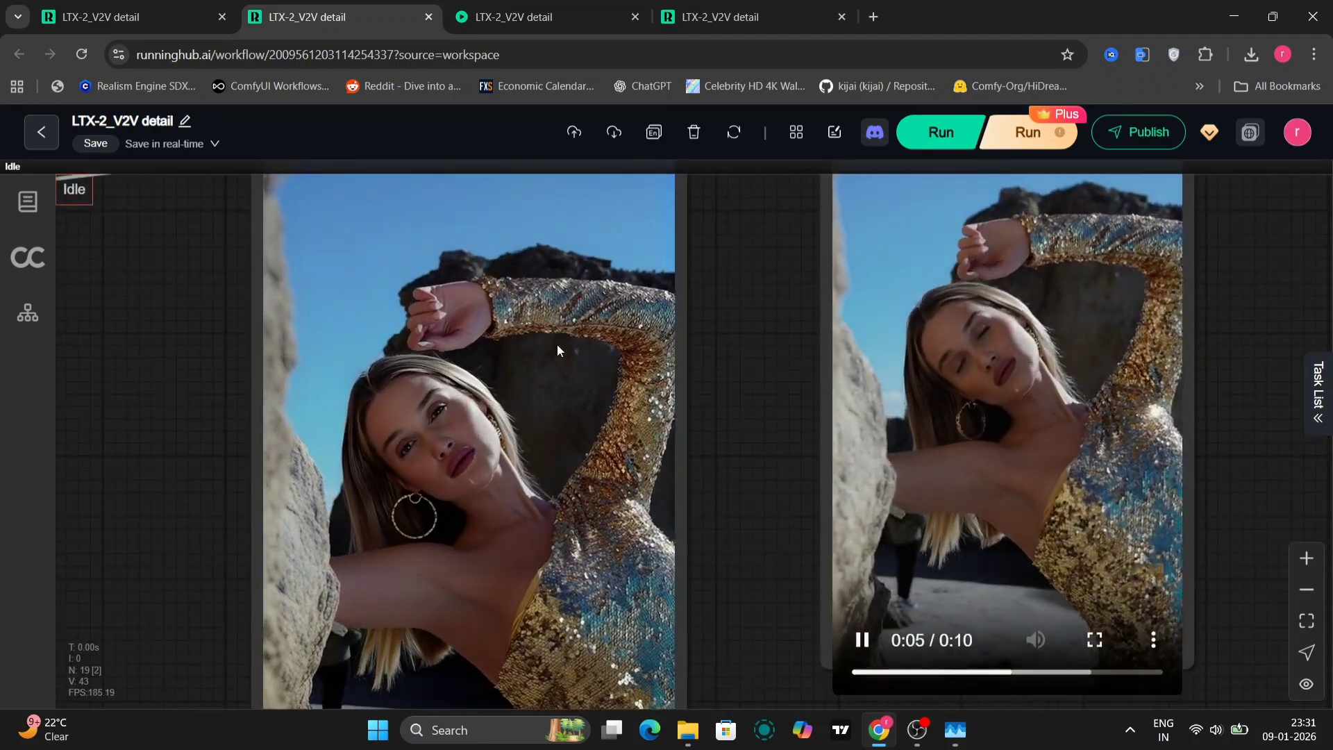
scroll(757, 389, "up", 3)
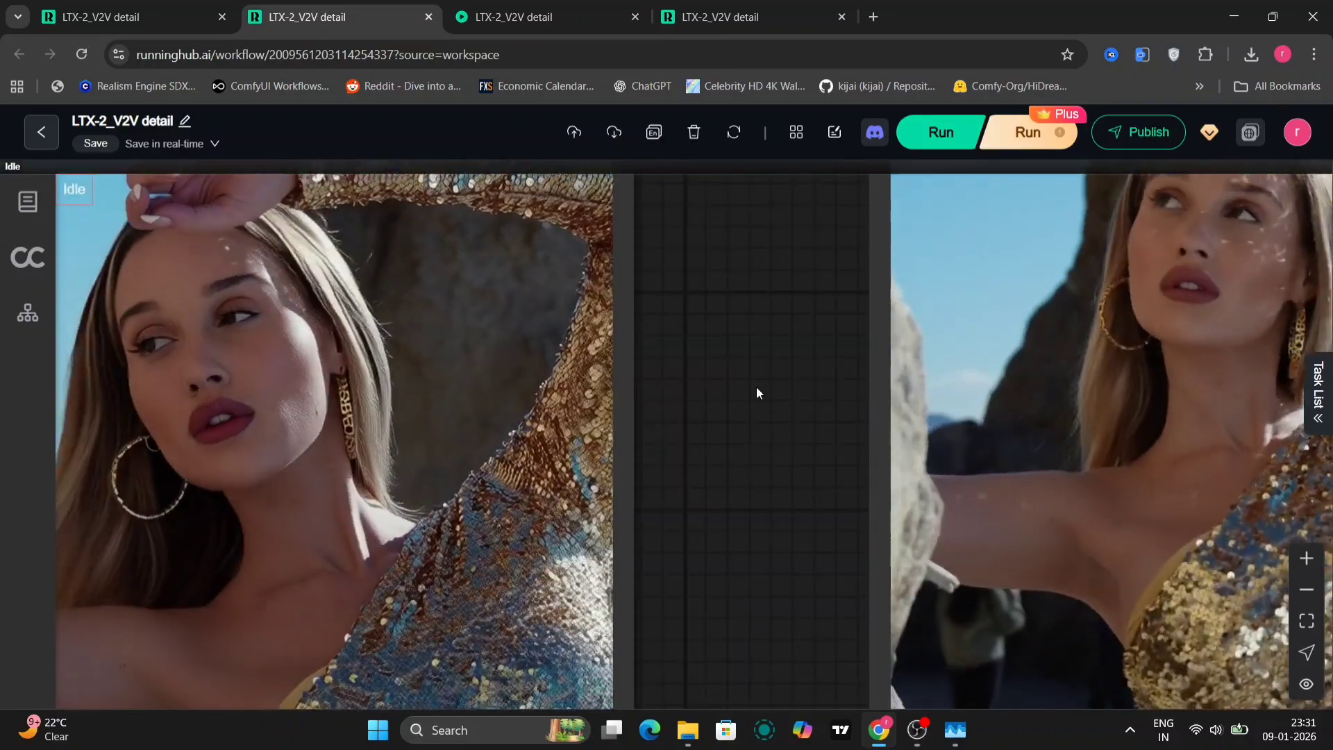
left_click_drag(762, 391, 688, 465)
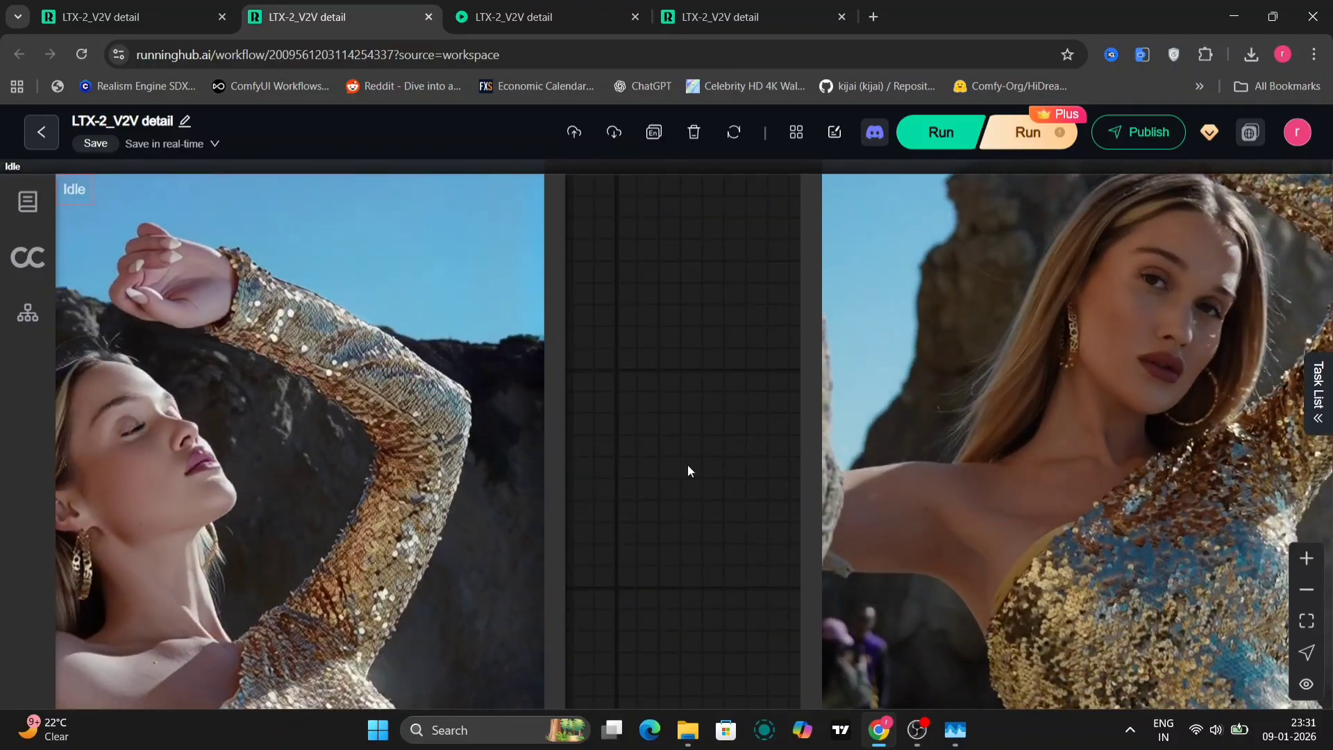
scroll(688, 465, "down", 3)
left_click_drag(688, 465, 706, 360)
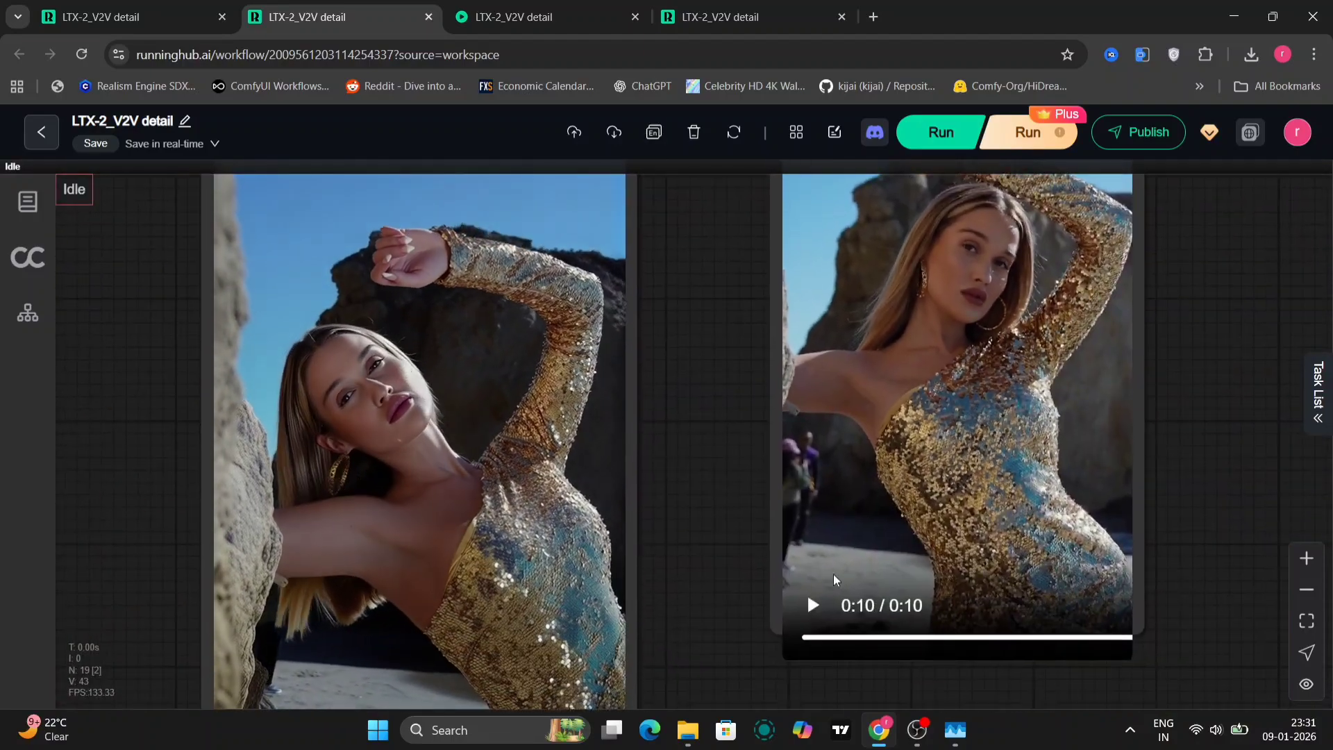
Replay the original sequin-dress clip beside its detailed output
left_click(814, 607)
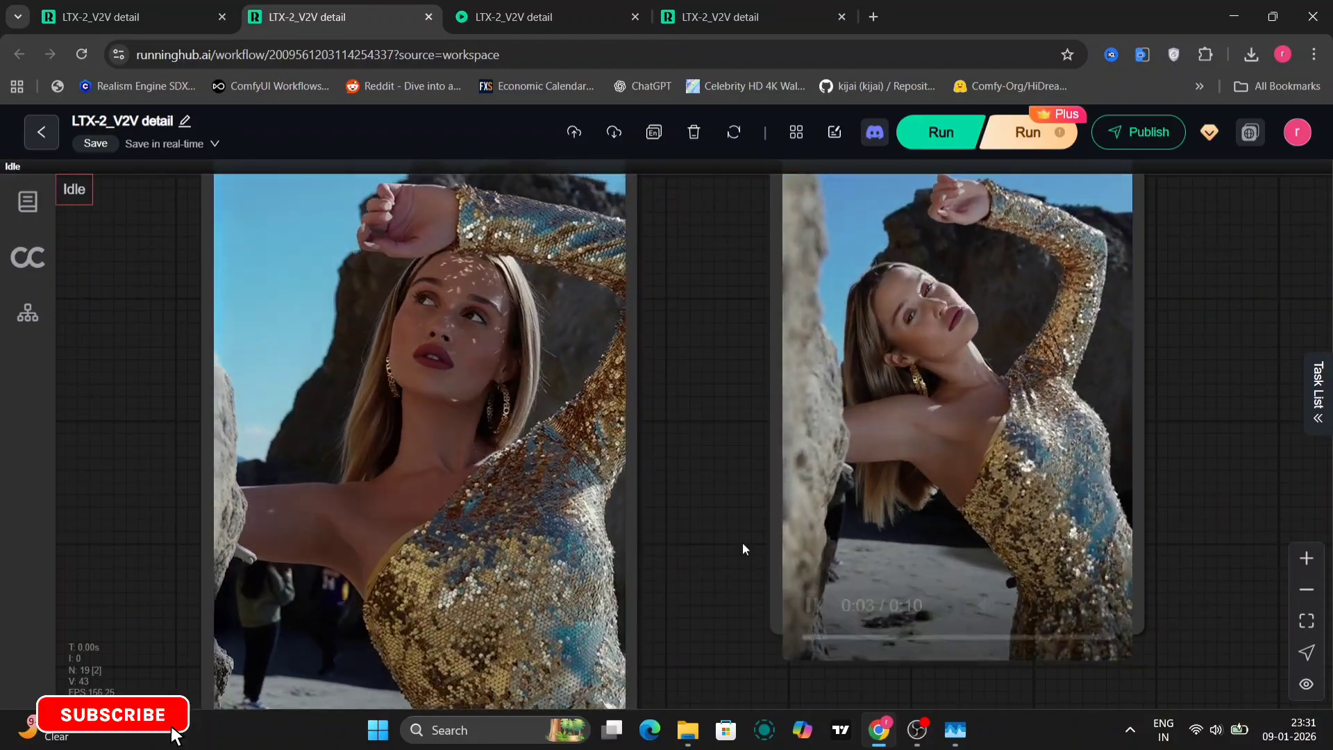
scroll(743, 548, "down", 1)
scroll(743, 543, "down", 1)
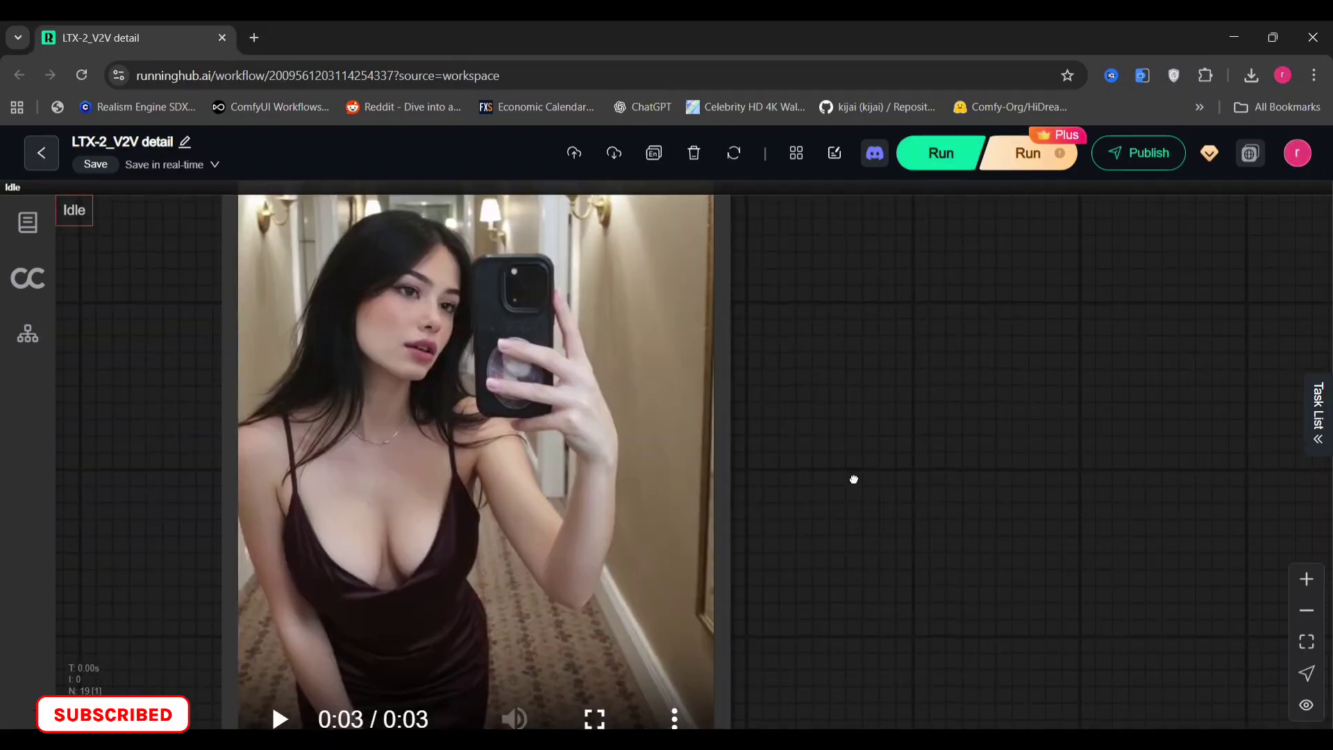
Replay the detailed hallway selfie video twice
left_click_drag(854, 479, 855, 461)
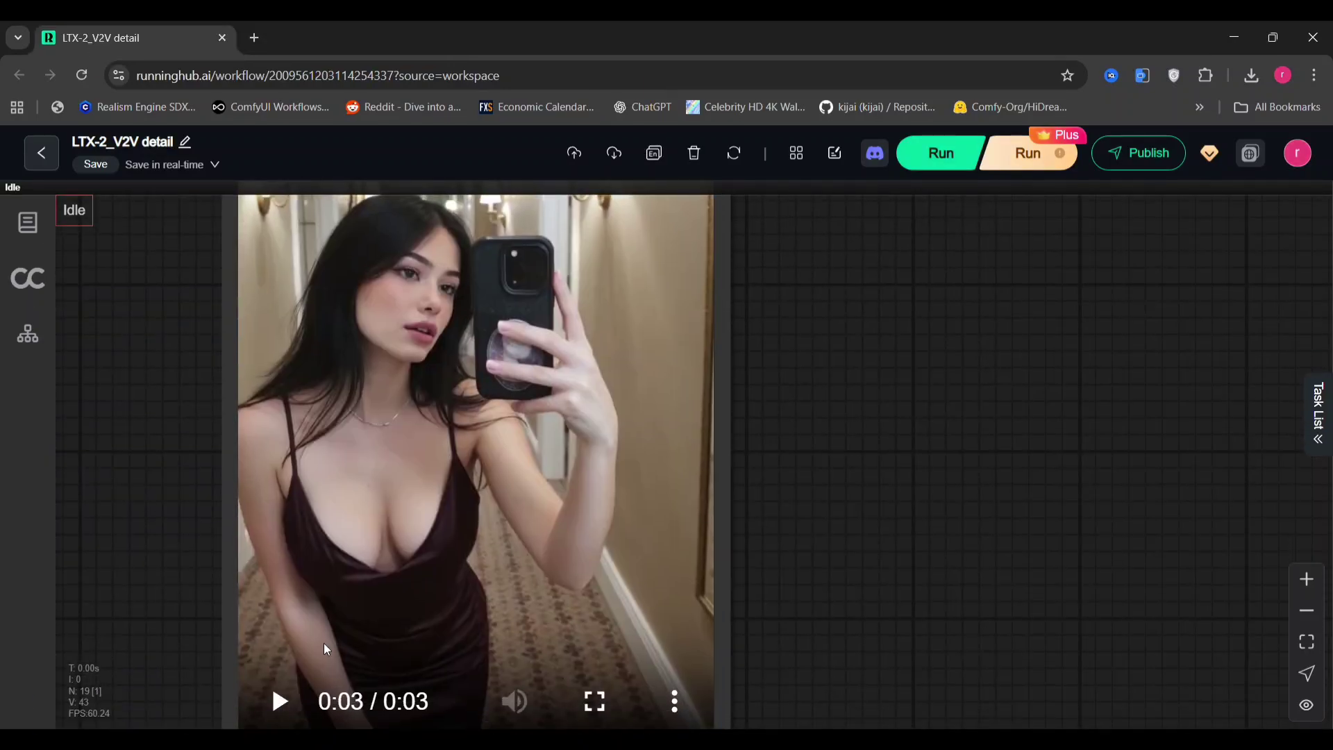
left_click(282, 699)
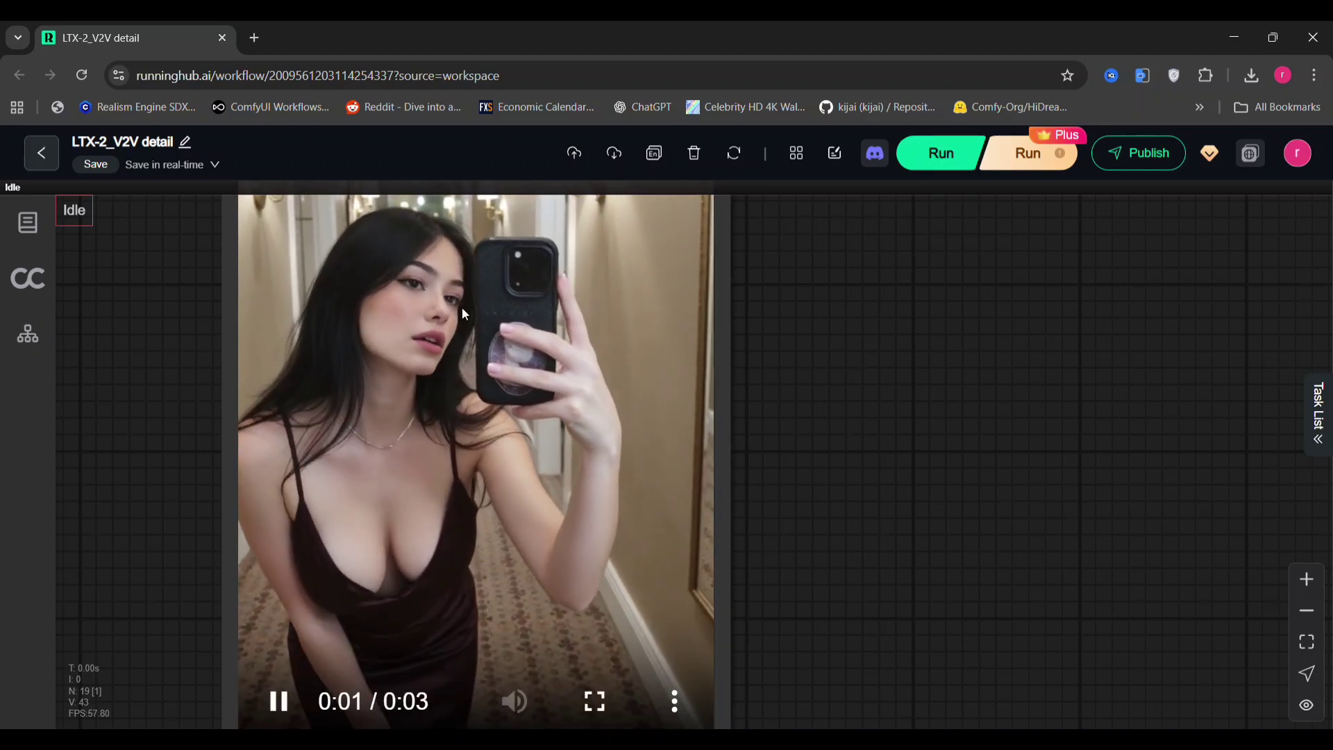
left_click(279, 700)
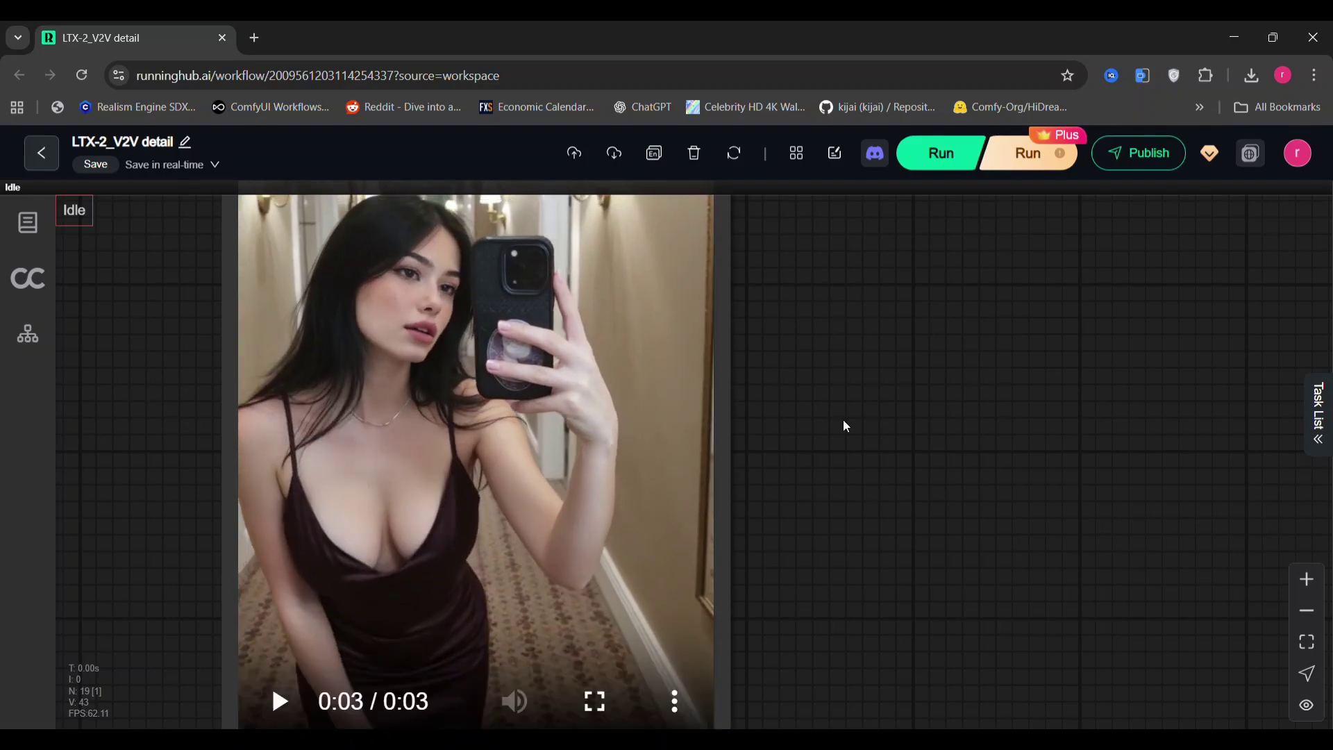
Zoom out and pan across the noise, sampler, LoRA loader and video input nodes
scroll(843, 421, "down", 5)
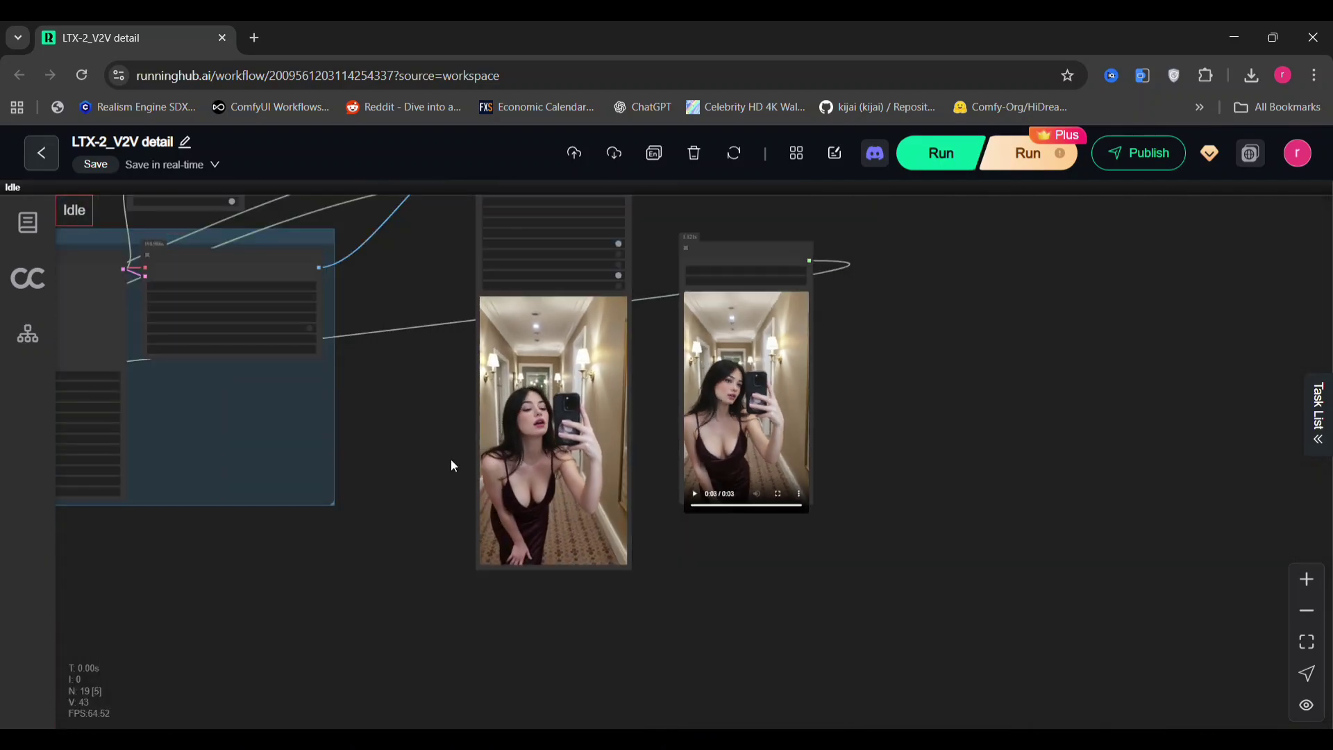
left_click_drag(452, 459, 1221, 426)
scroll(386, 323, "up", 6)
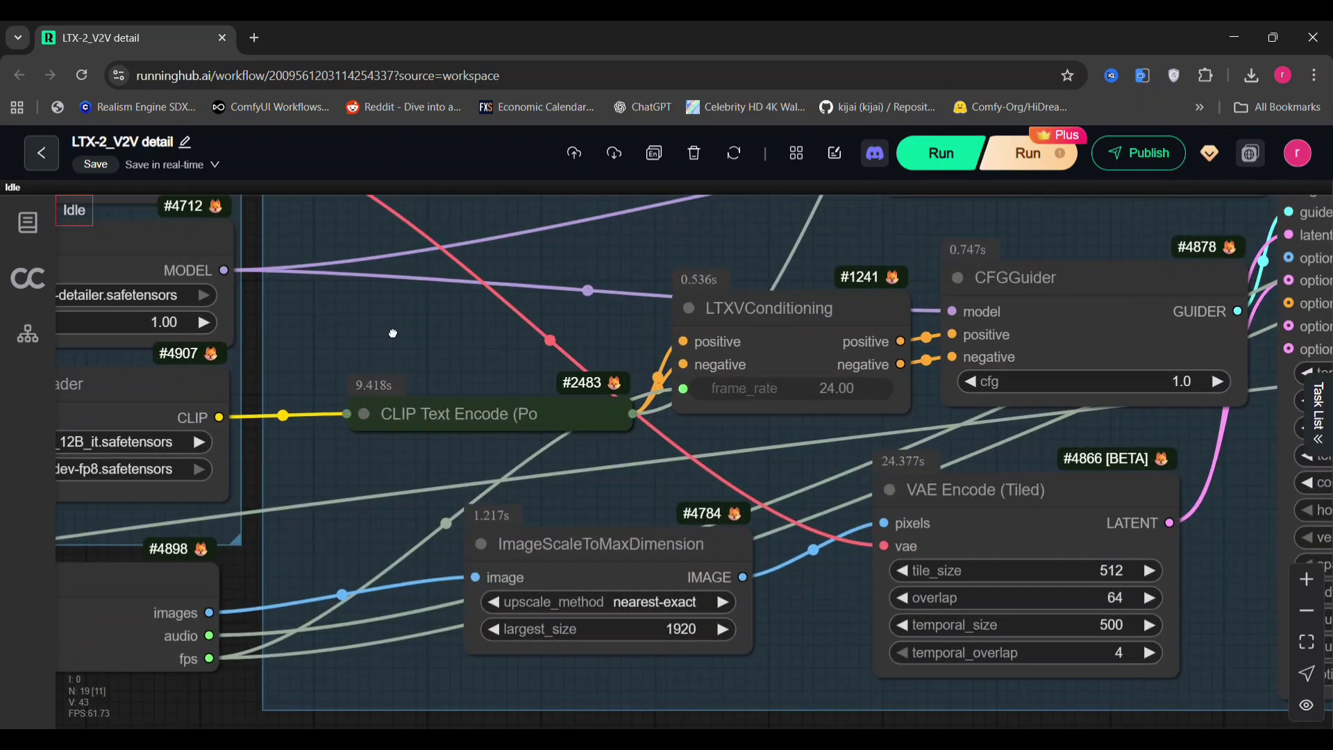
left_click_drag(388, 353, 330, 479)
scroll(329, 474, "down", 2)
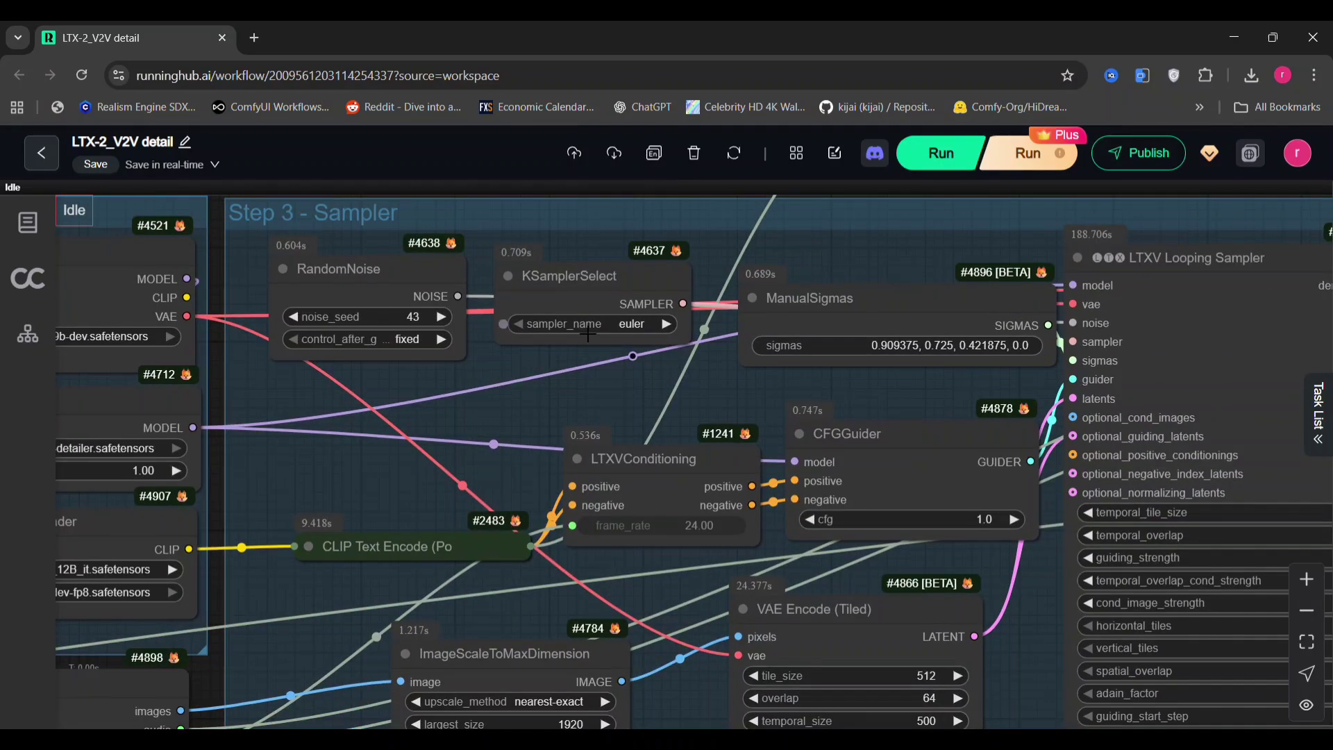
left_click_drag(419, 412, 629, 296)
scroll(628, 297, "right", 6)
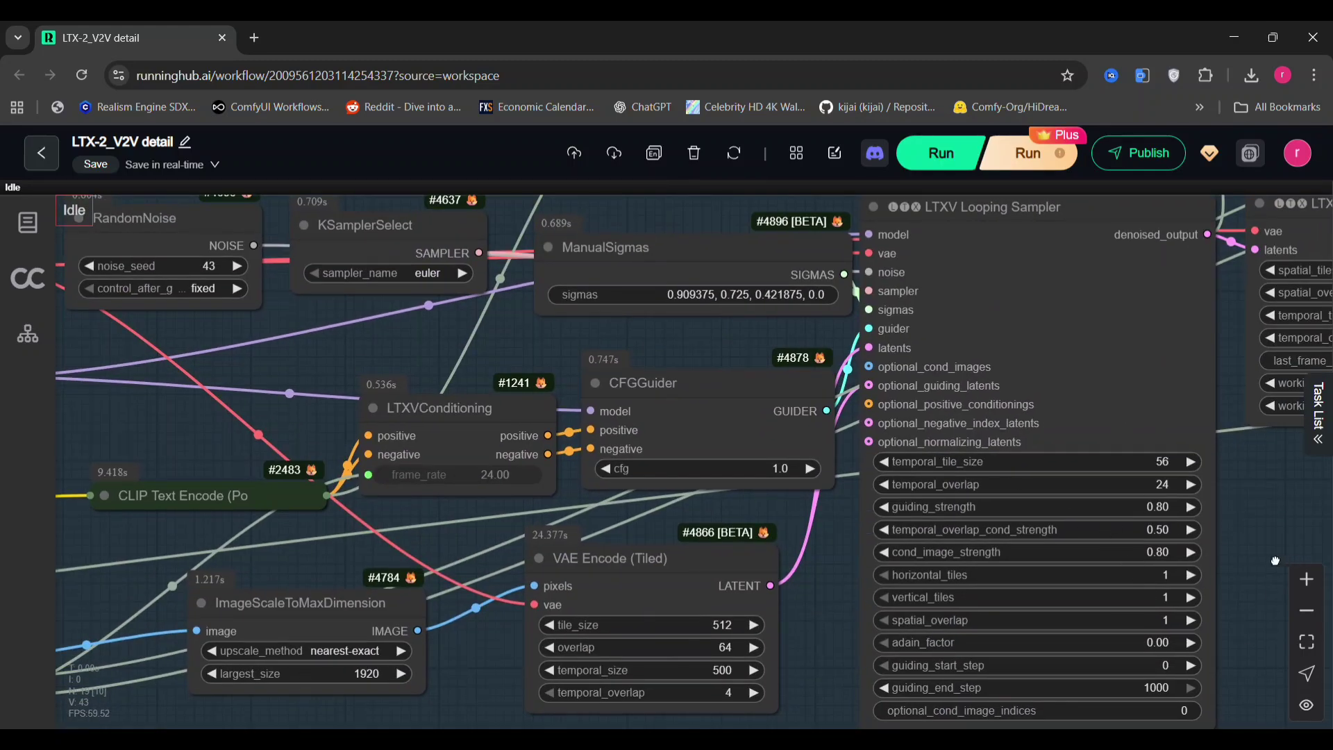
Open the detailed hallway selfie output mp4 in its own browser tab via Save preview
scroll(1281, 554, "right", 10)
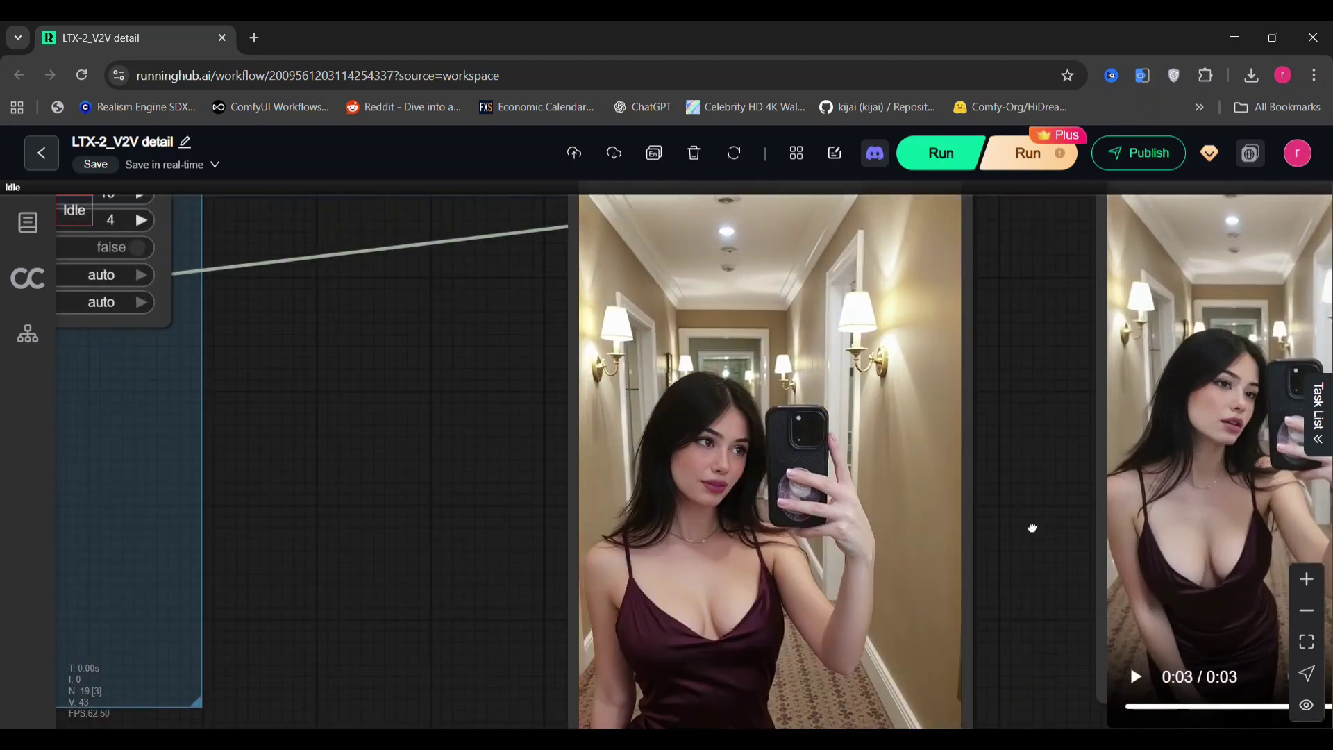
left_click_drag(1026, 526, 1034, 418)
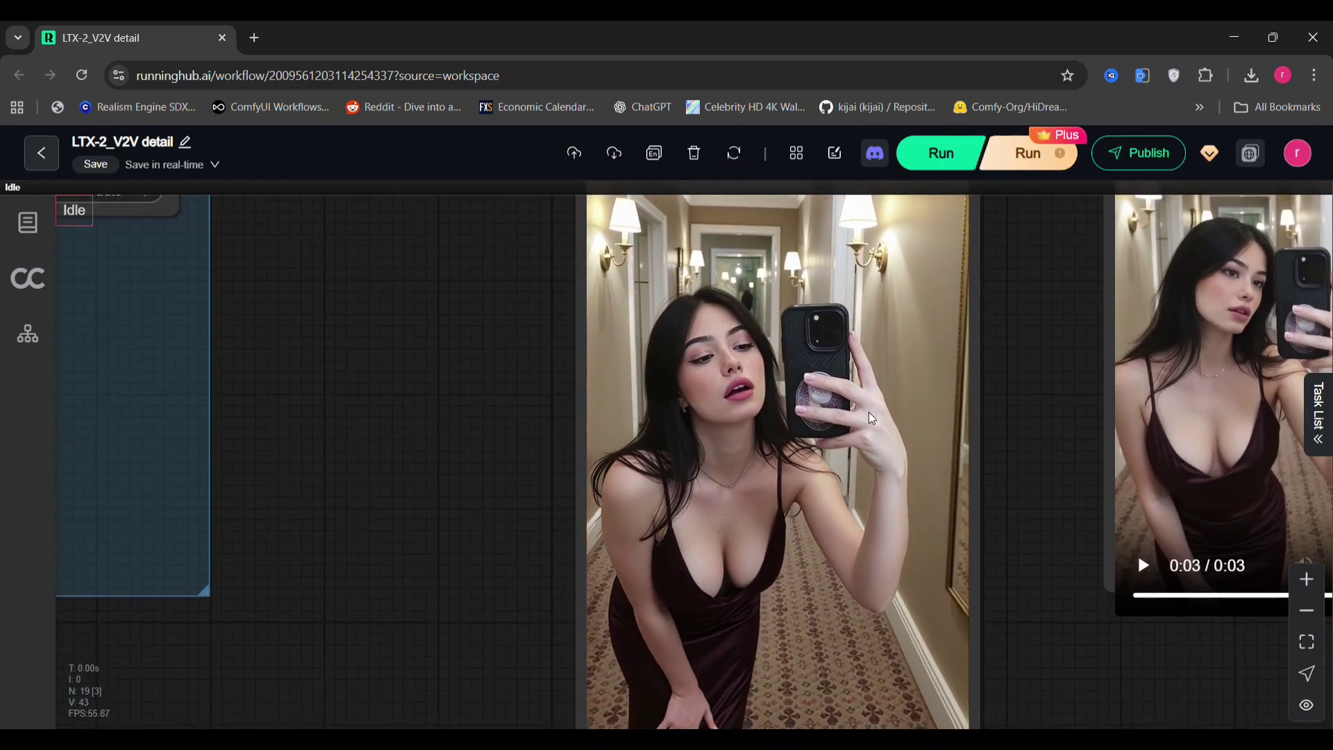
right_click(868, 269)
left_click(905, 349)
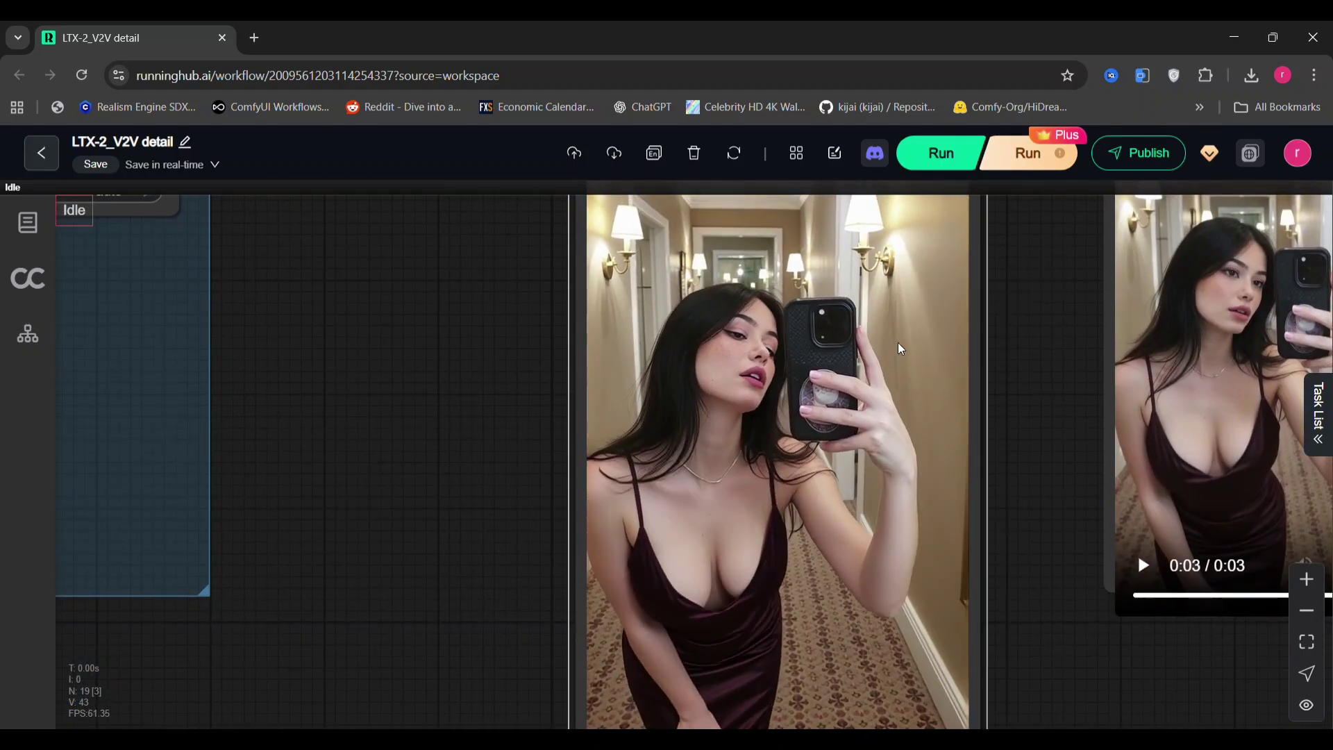
Back in the workflow, place both hallway clips side by side and replay the original twice
left_click_drag(1054, 405, 895, 379)
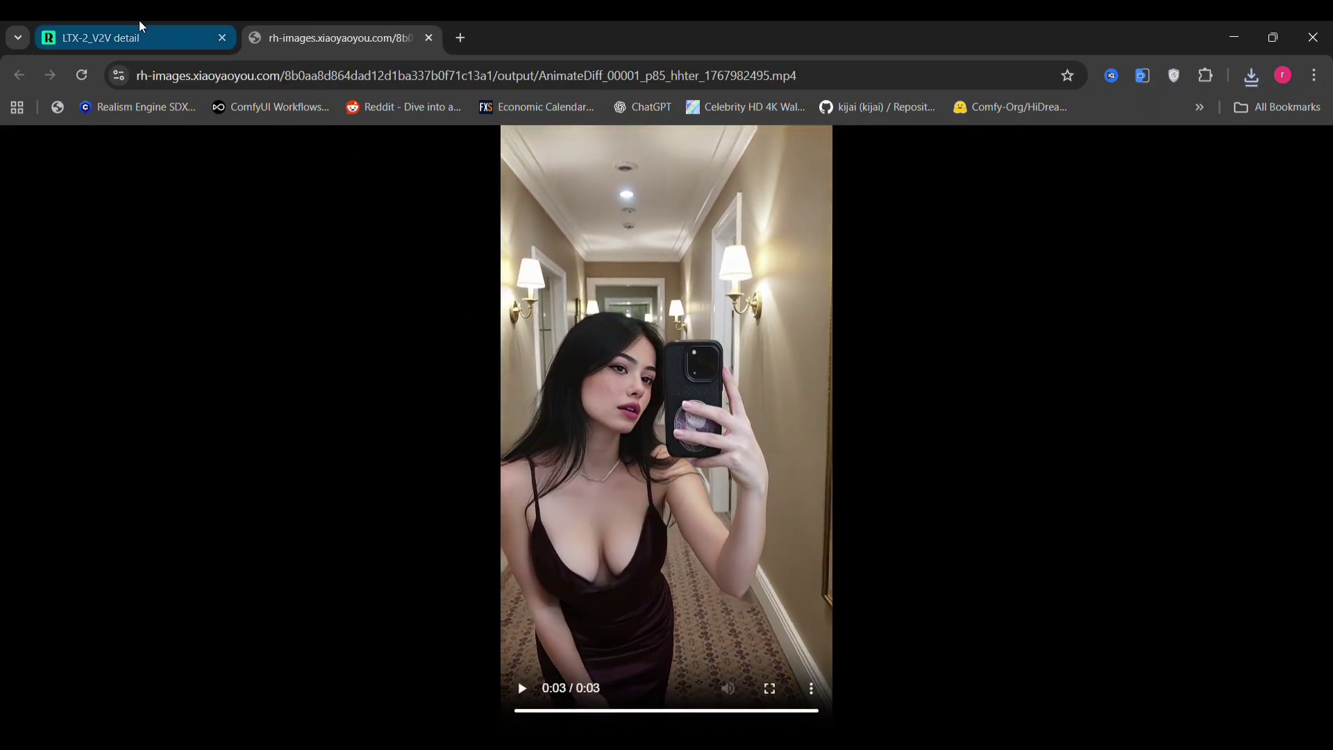
left_click(174, 38)
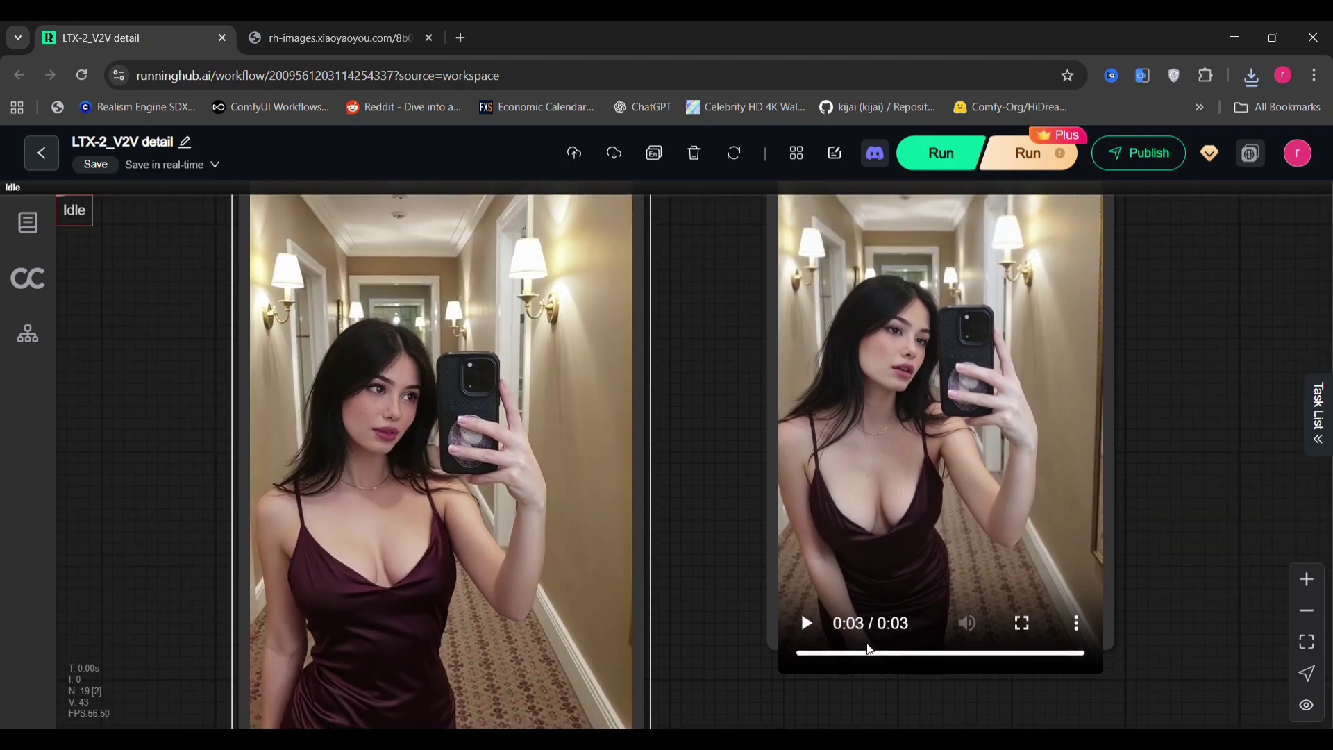
left_click(806, 624)
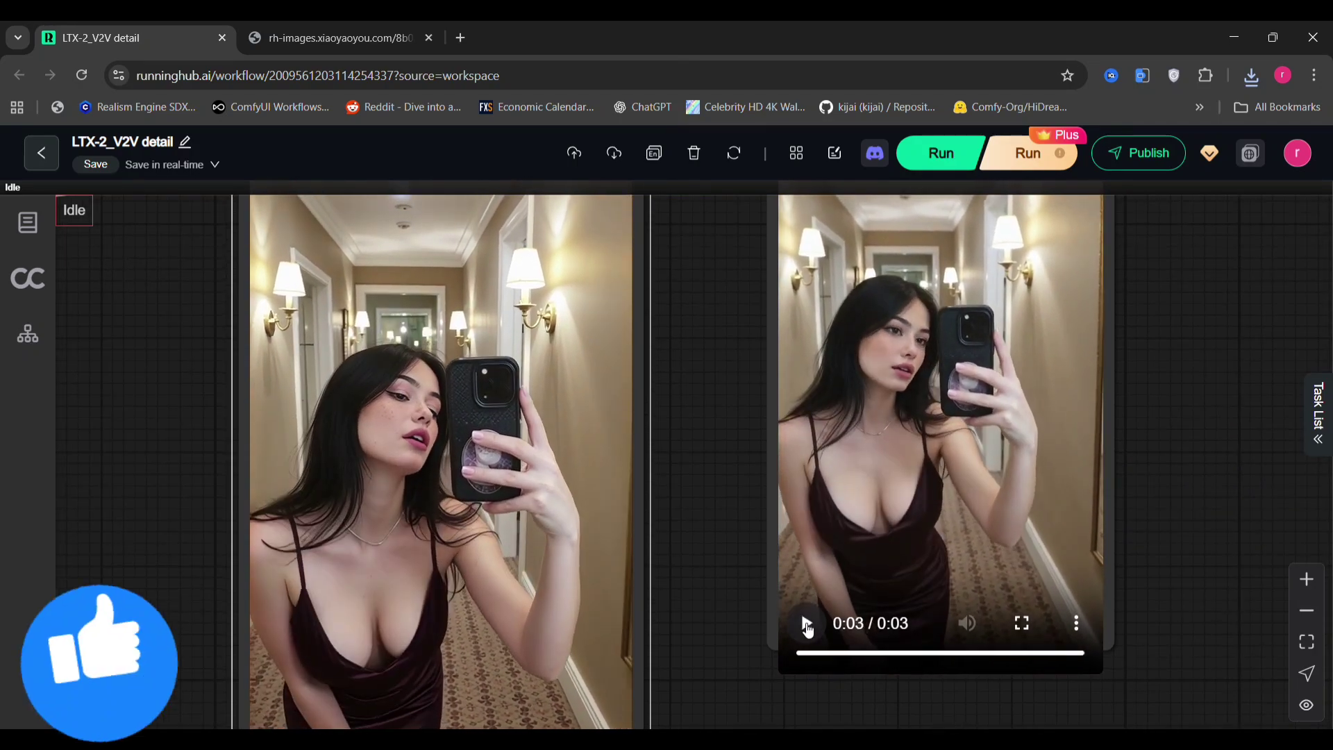
left_click(806, 624)
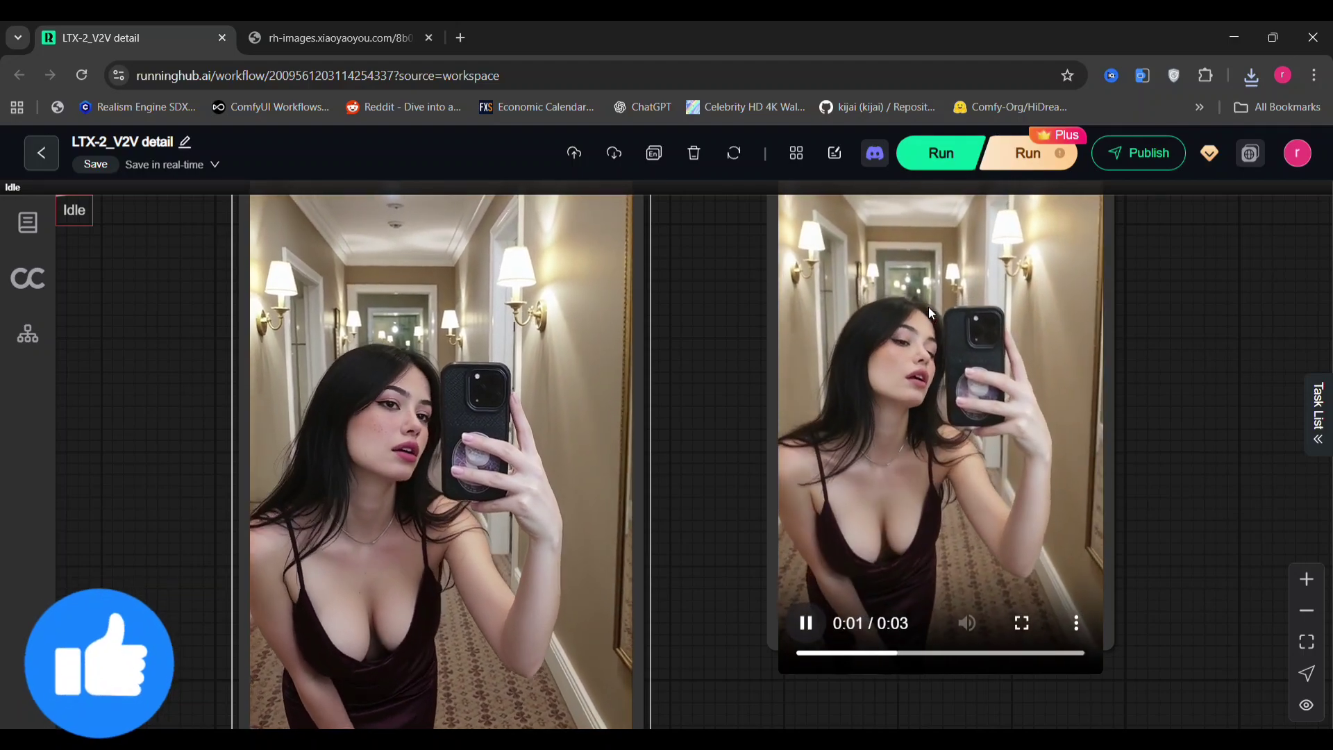
scroll(721, 361, "up", 5)
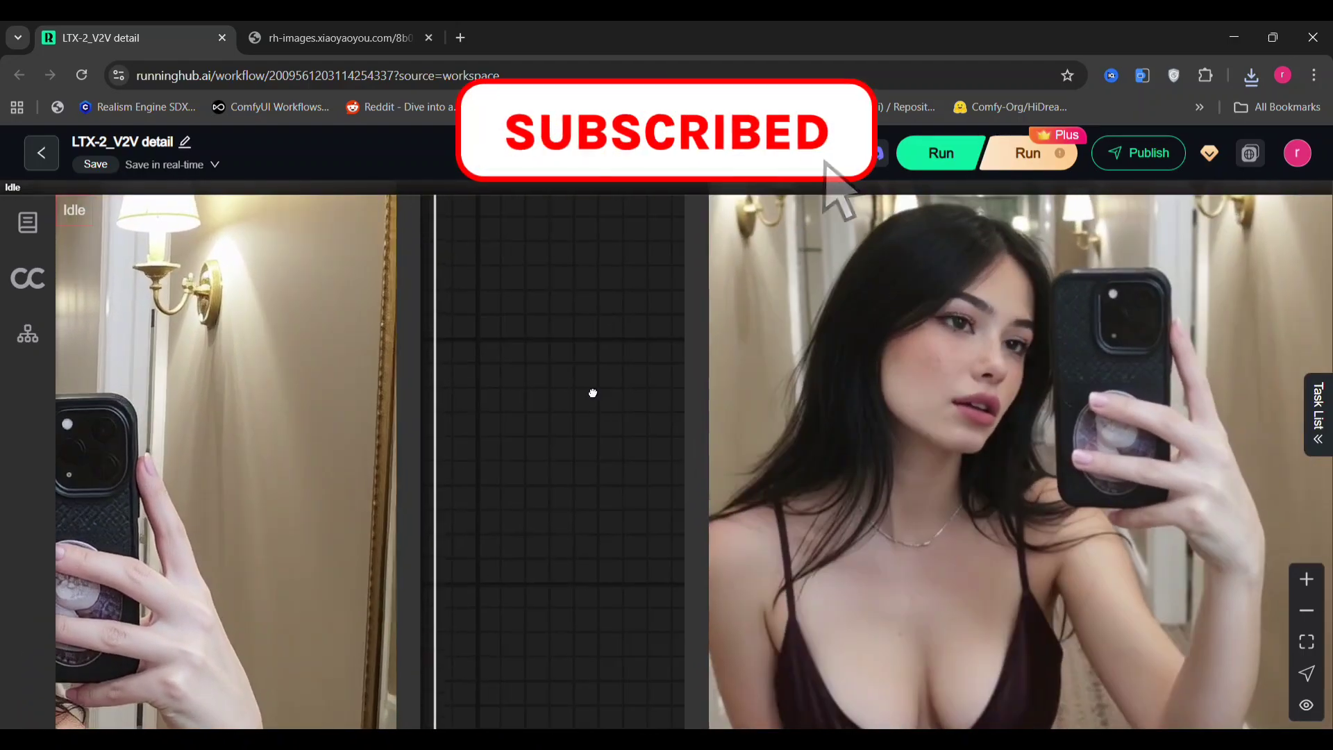